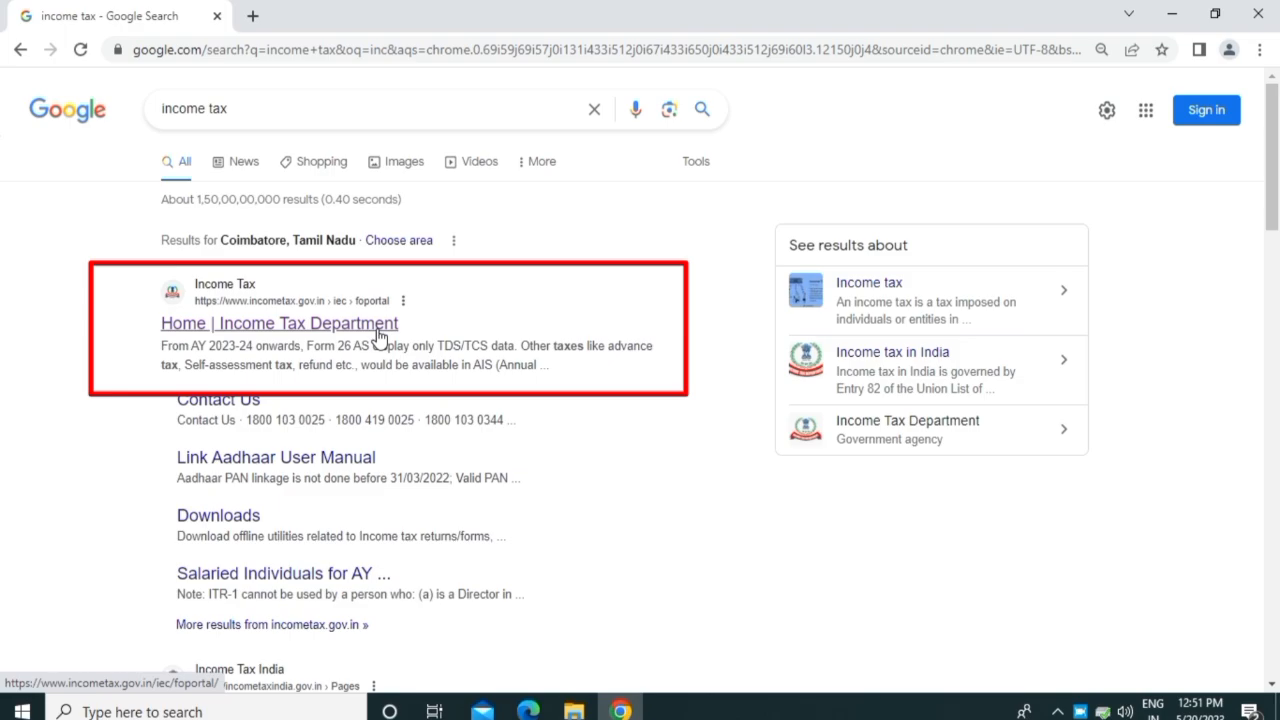
- Go to the e-Filing login and enter the PAN as user ID to reach the password page
click(378, 324)
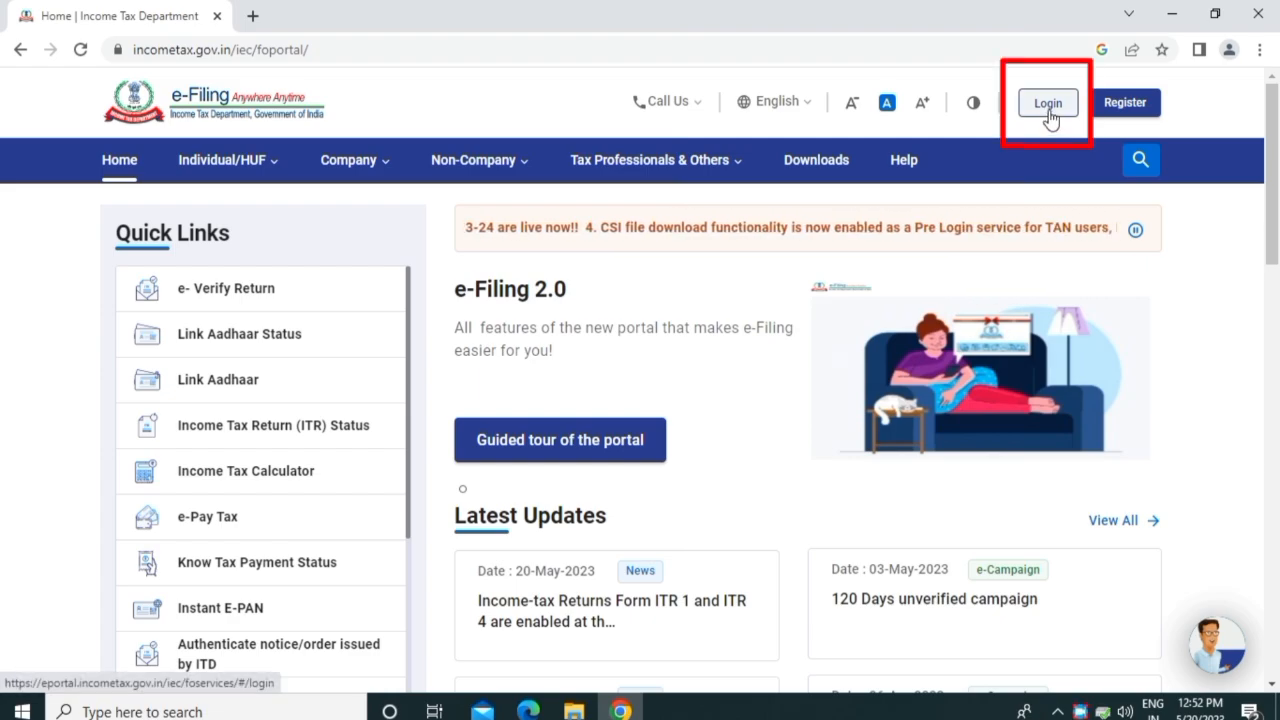
click(1048, 104)
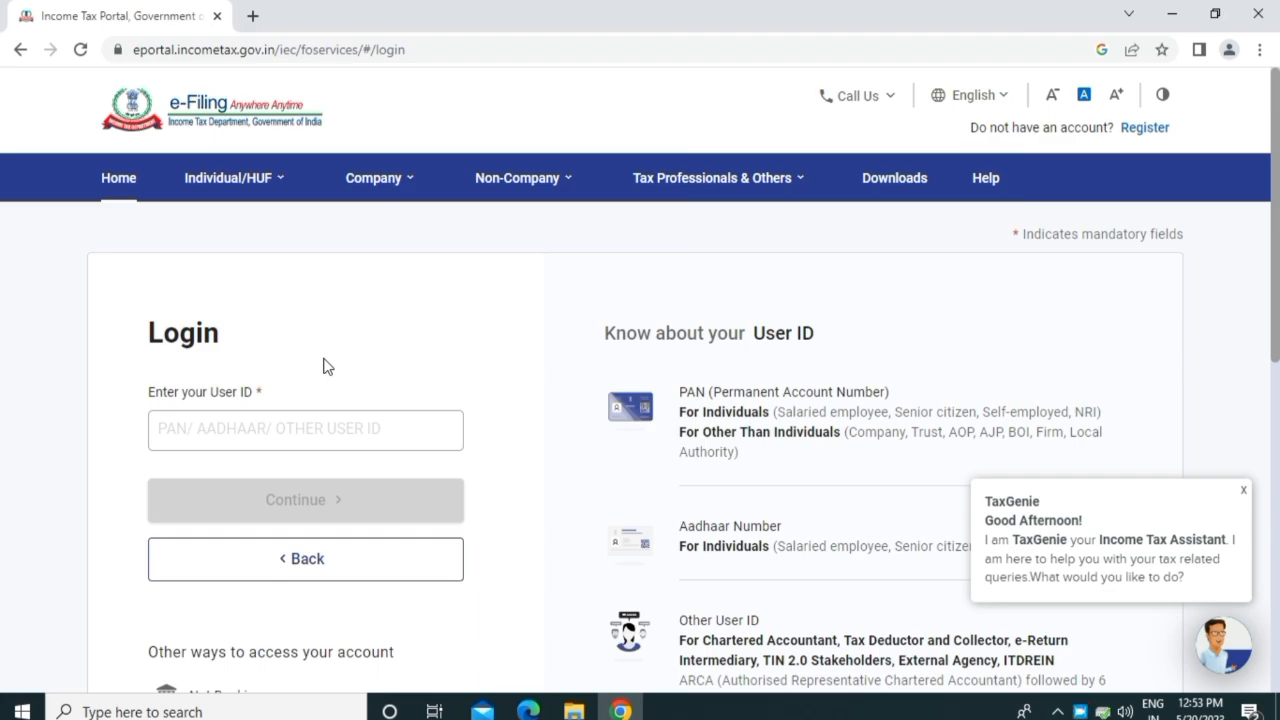
click(256, 440)
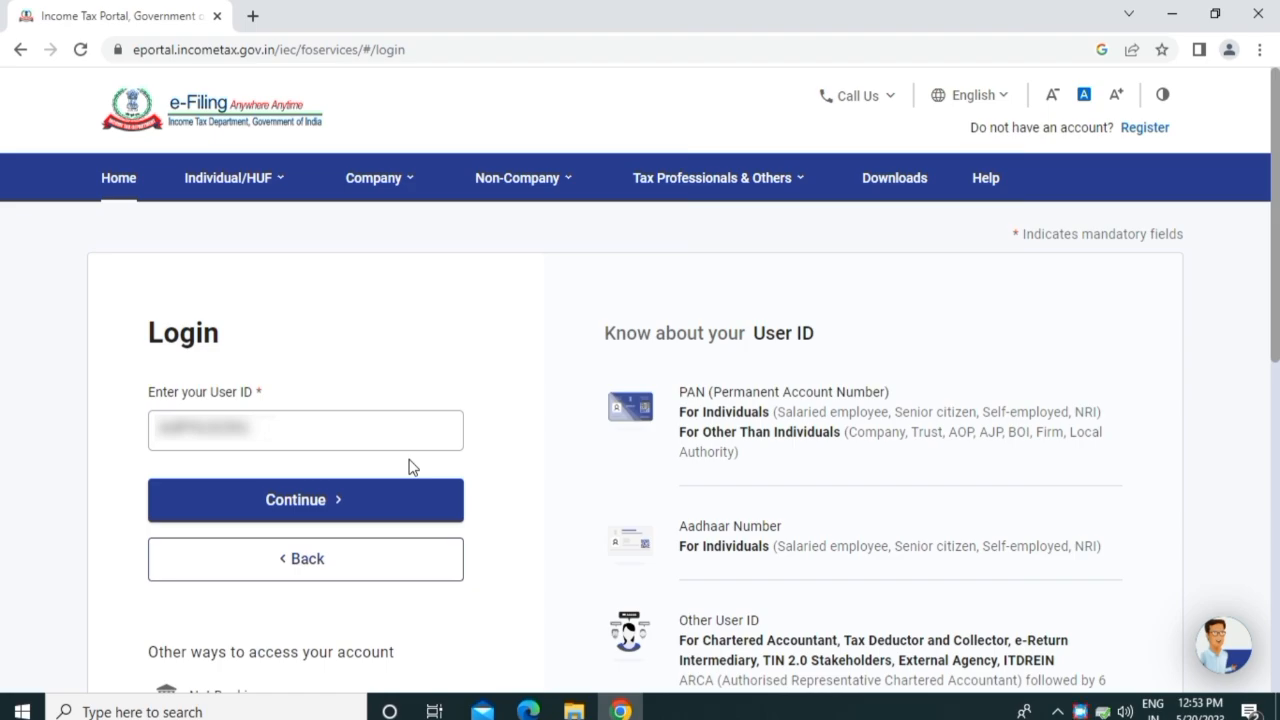
click(337, 509)
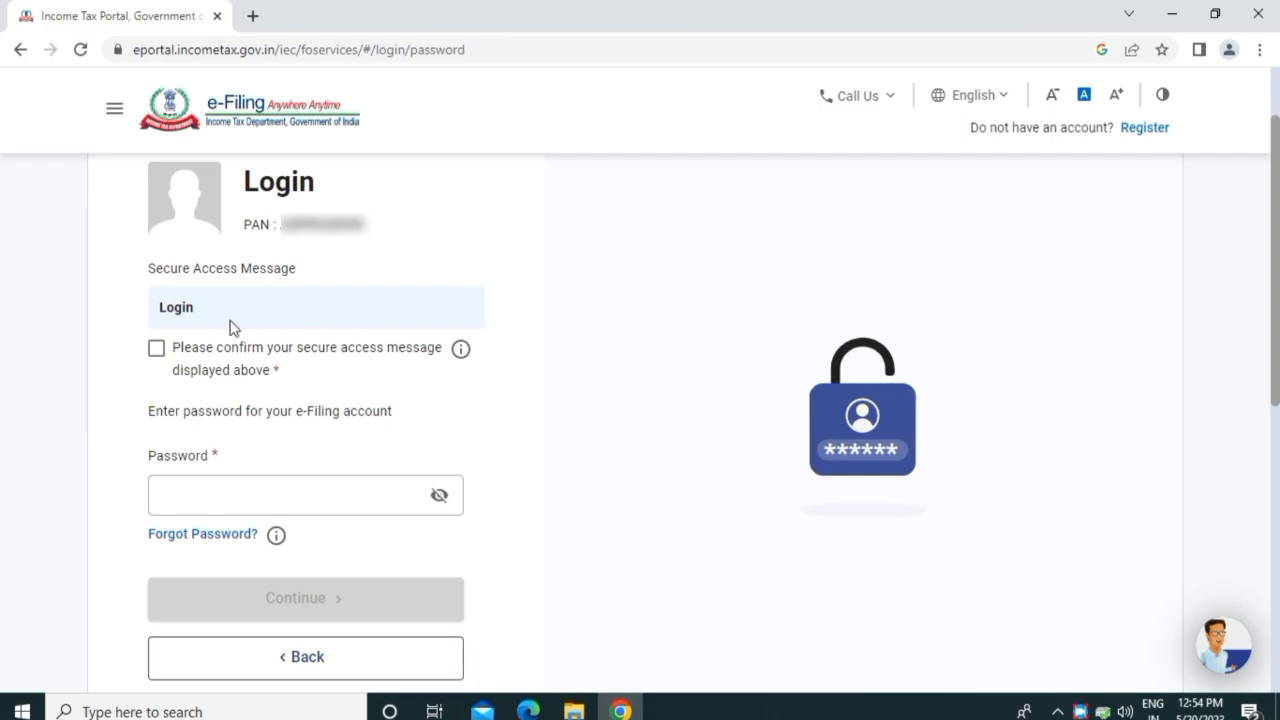
- Accept the secure access message and sign in with the account password
click(156, 349)
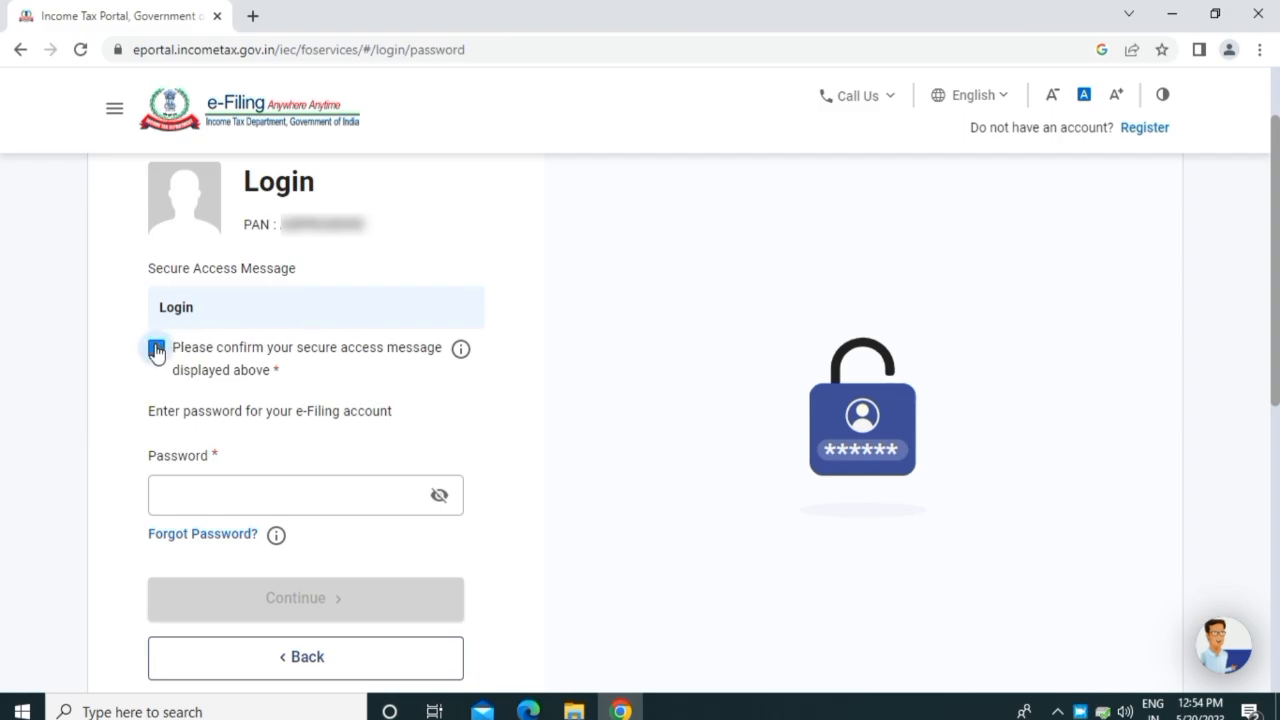
click(197, 494)
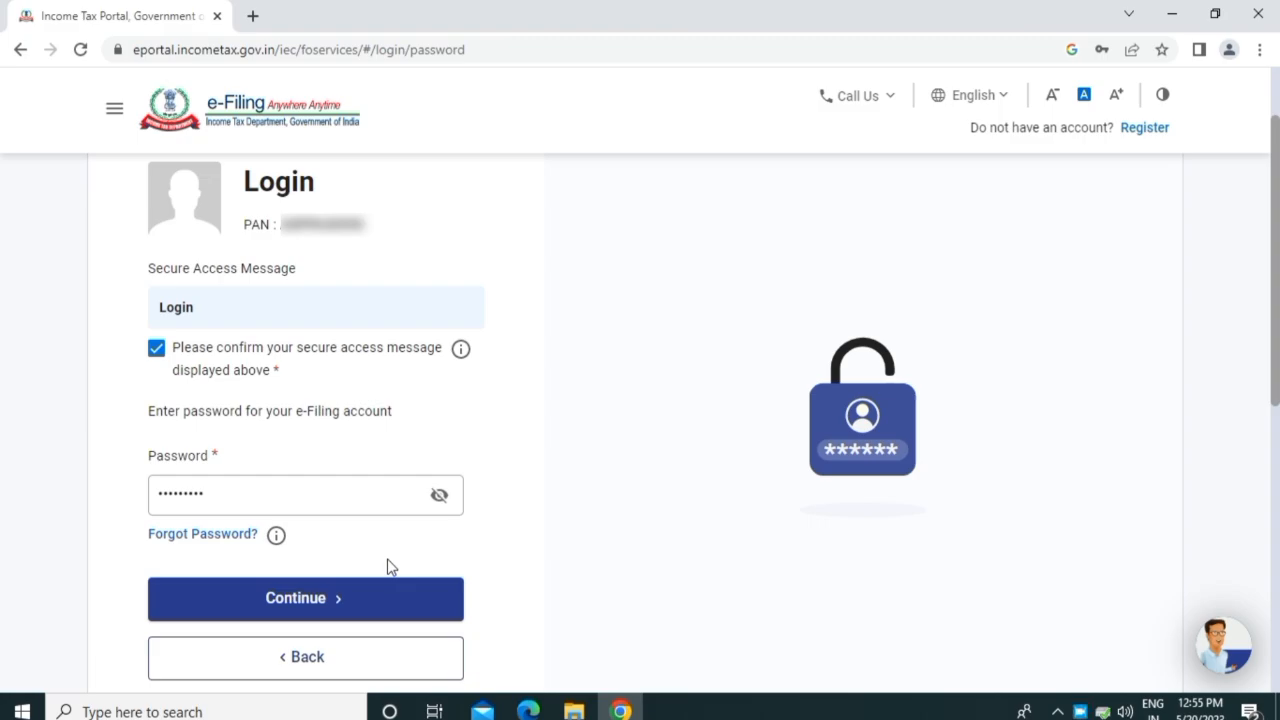
click(307, 613)
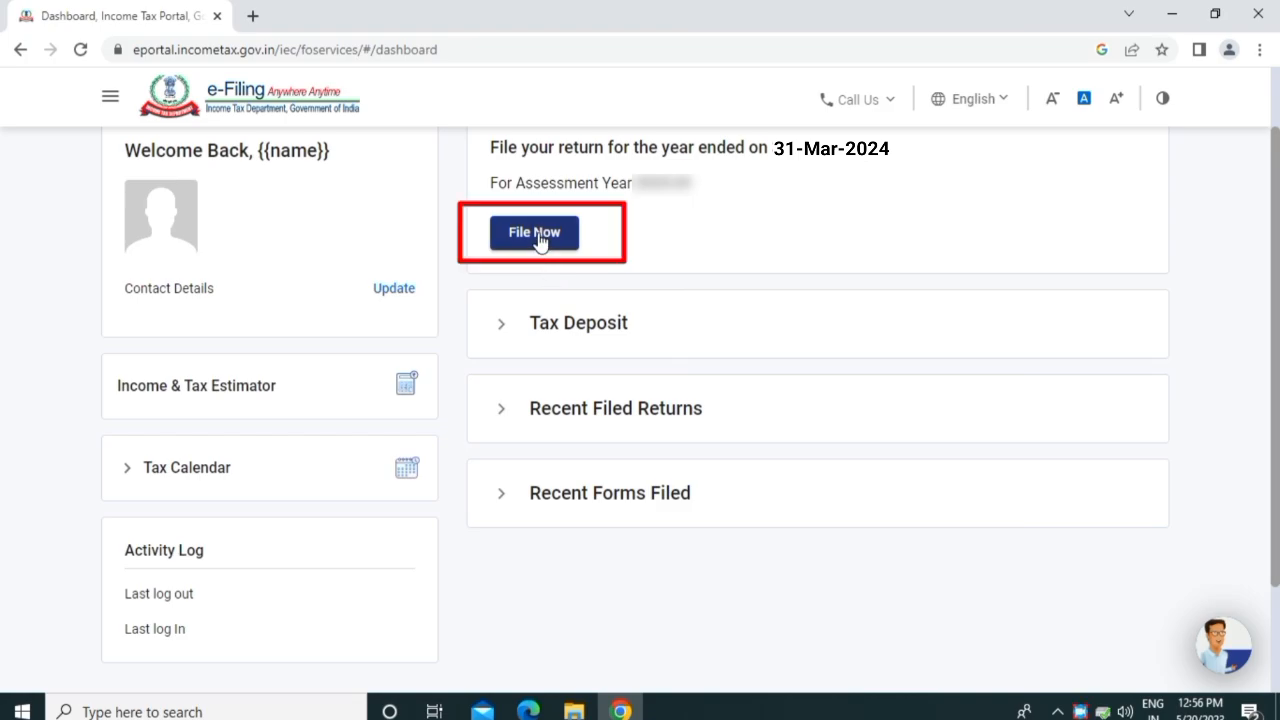
- Start filing the return for assessment year 2024-25 in Online mode
click(537, 236)
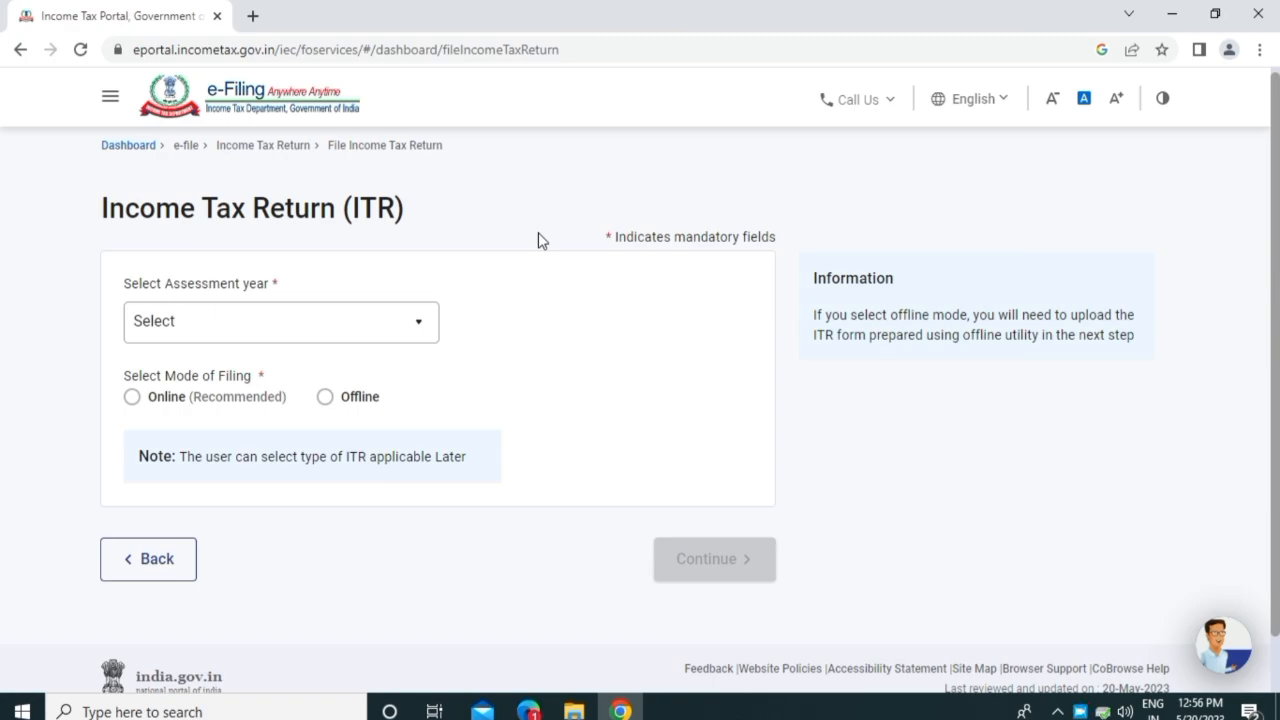
click(412, 340)
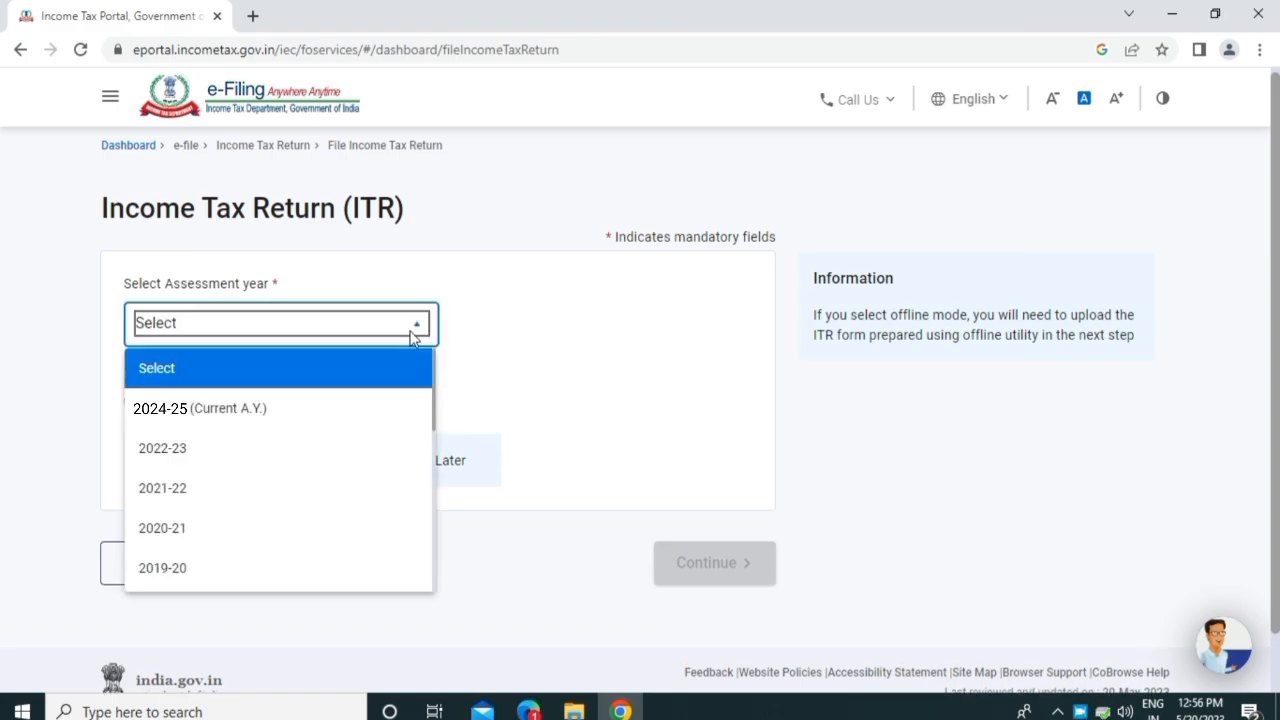
click(251, 414)
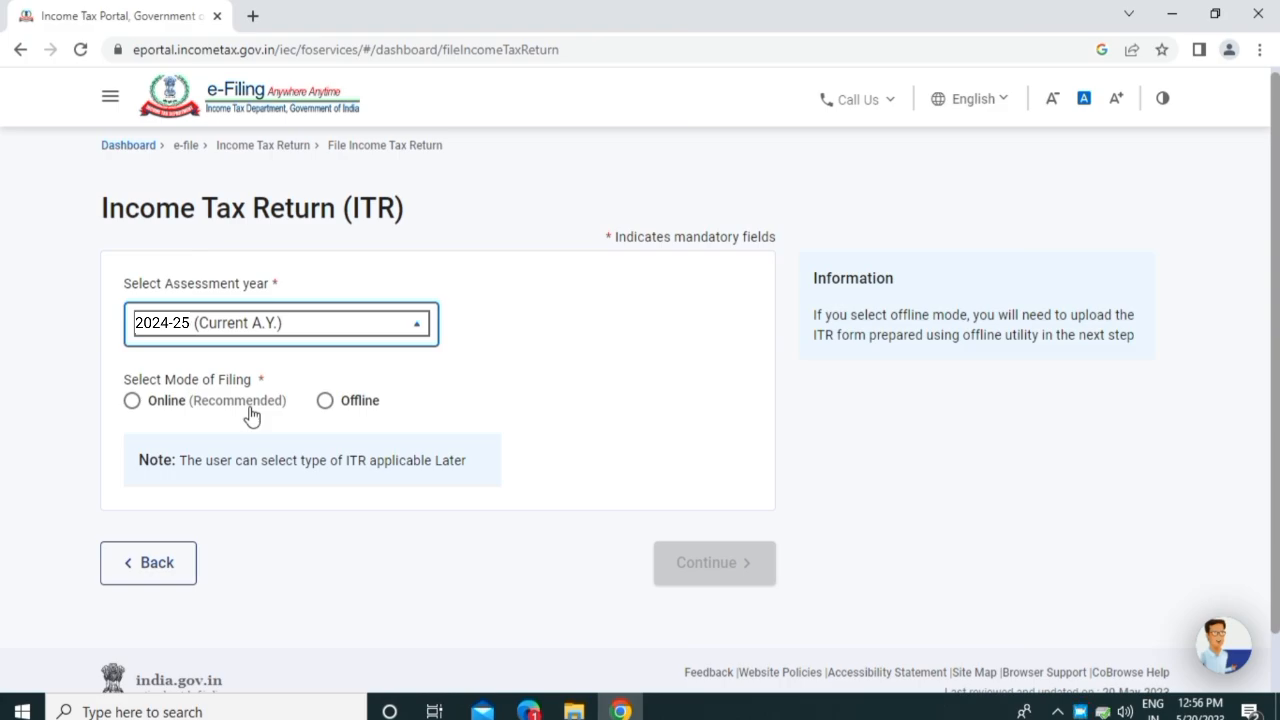
click(132, 400)
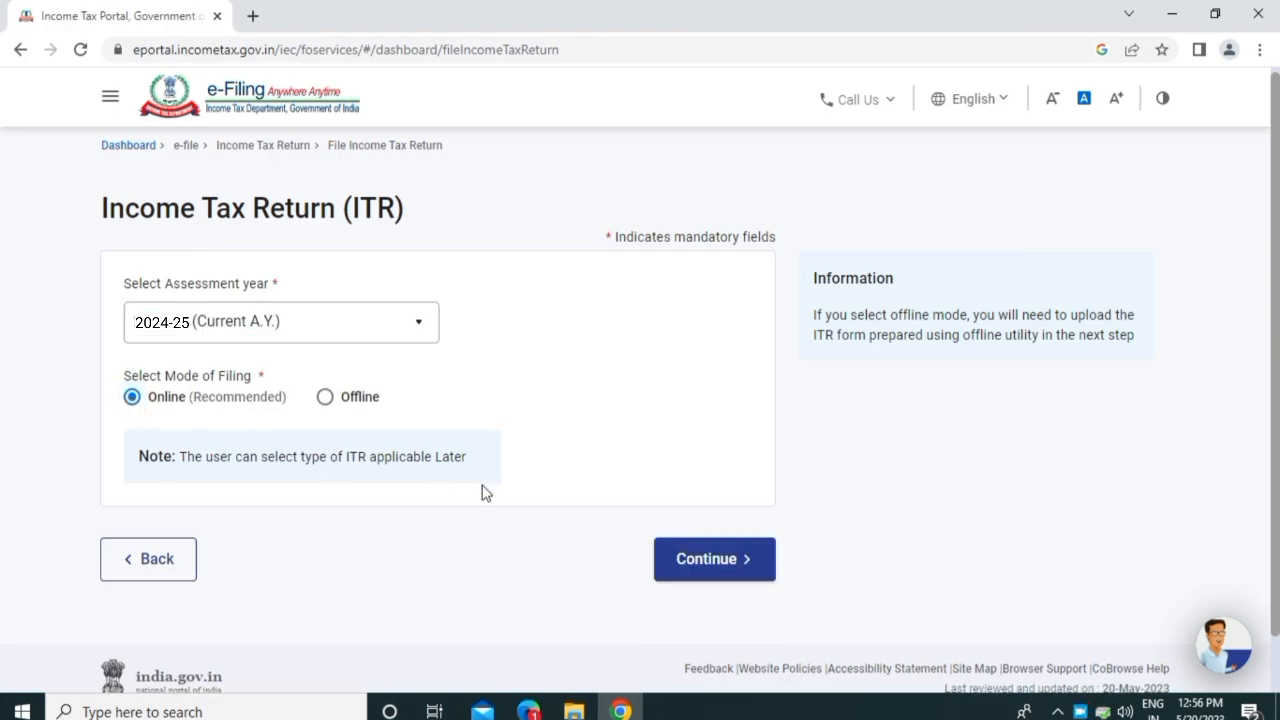
click(745, 561)
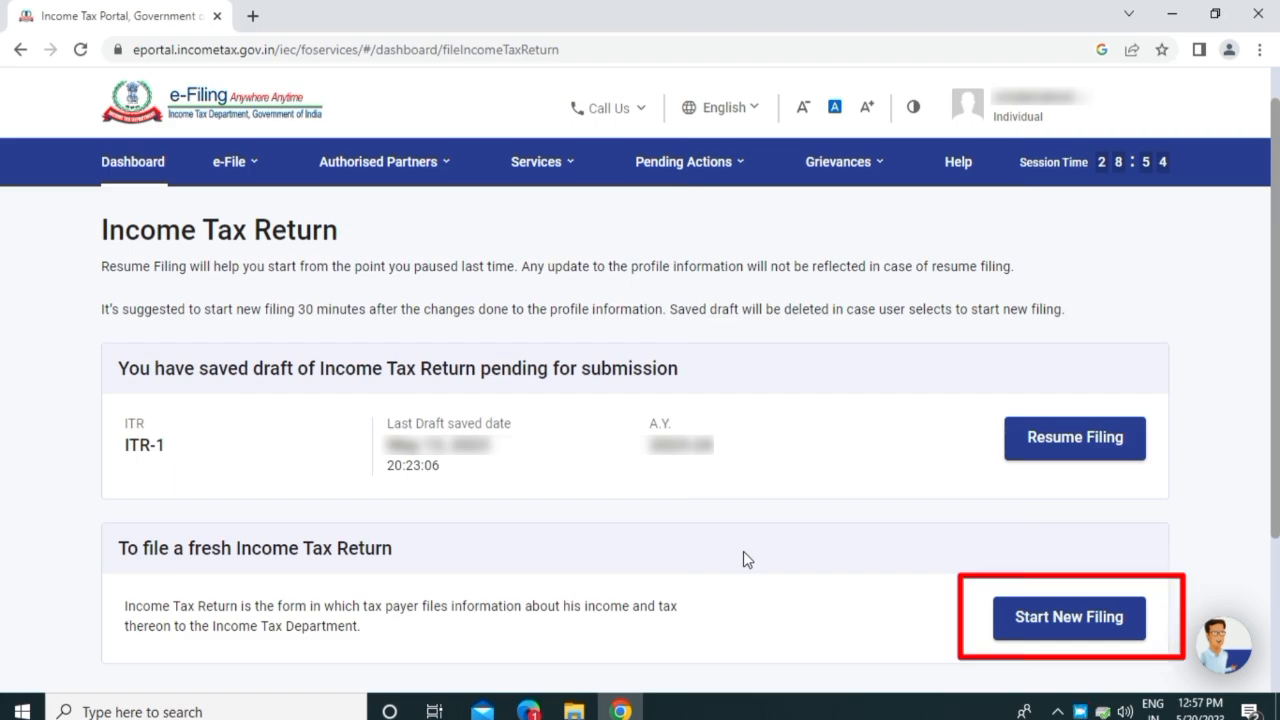
- Start a new filing instead of the draft, as Individual, using form ITR - 1
click(1046, 638)
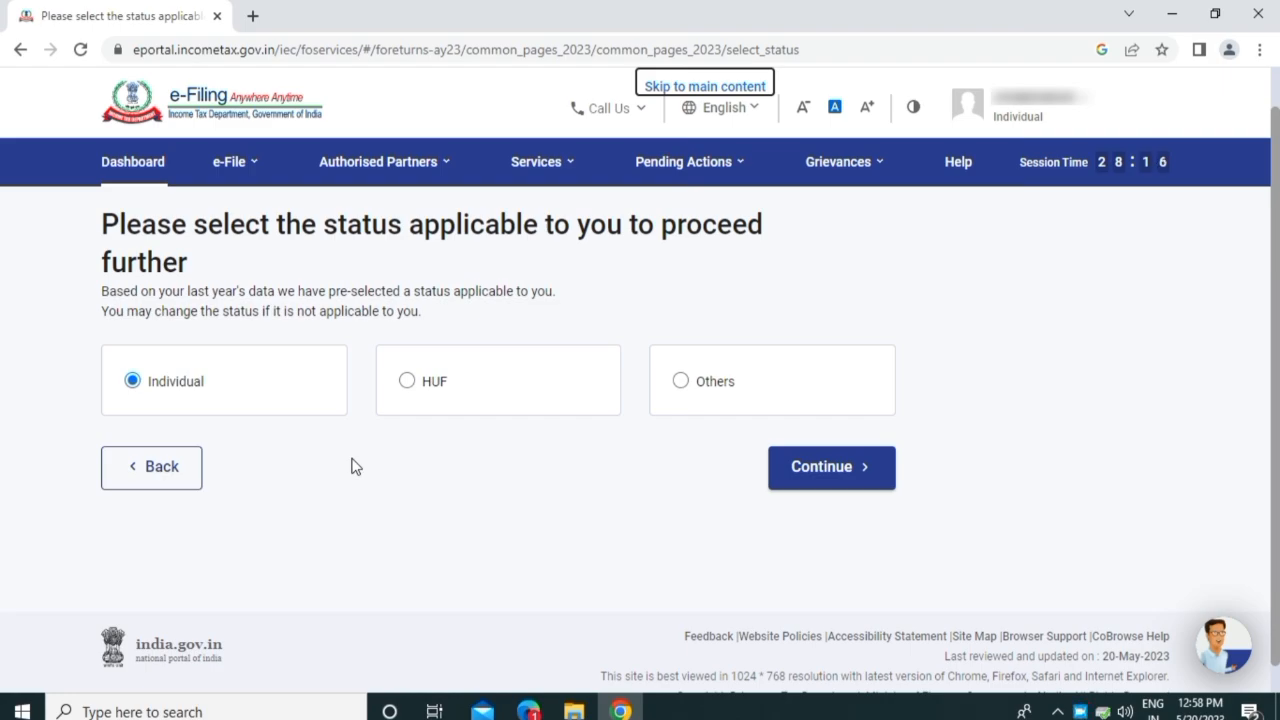
click(807, 479)
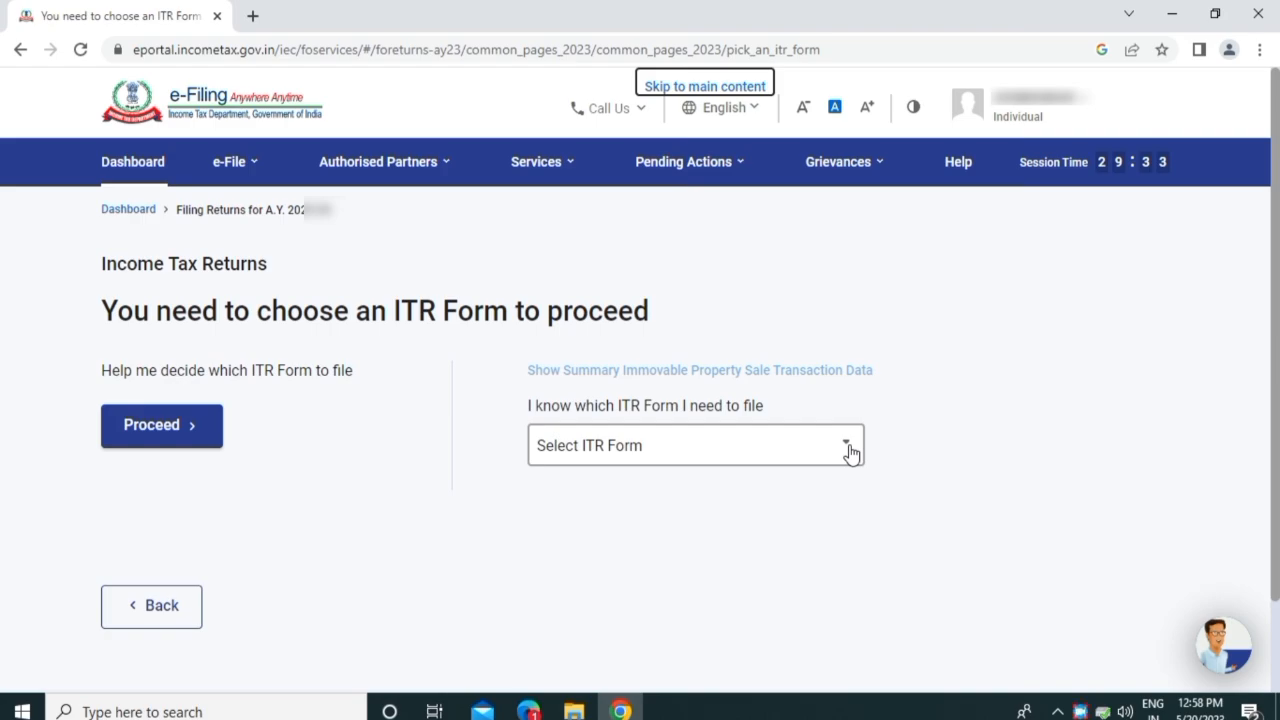
click(849, 453)
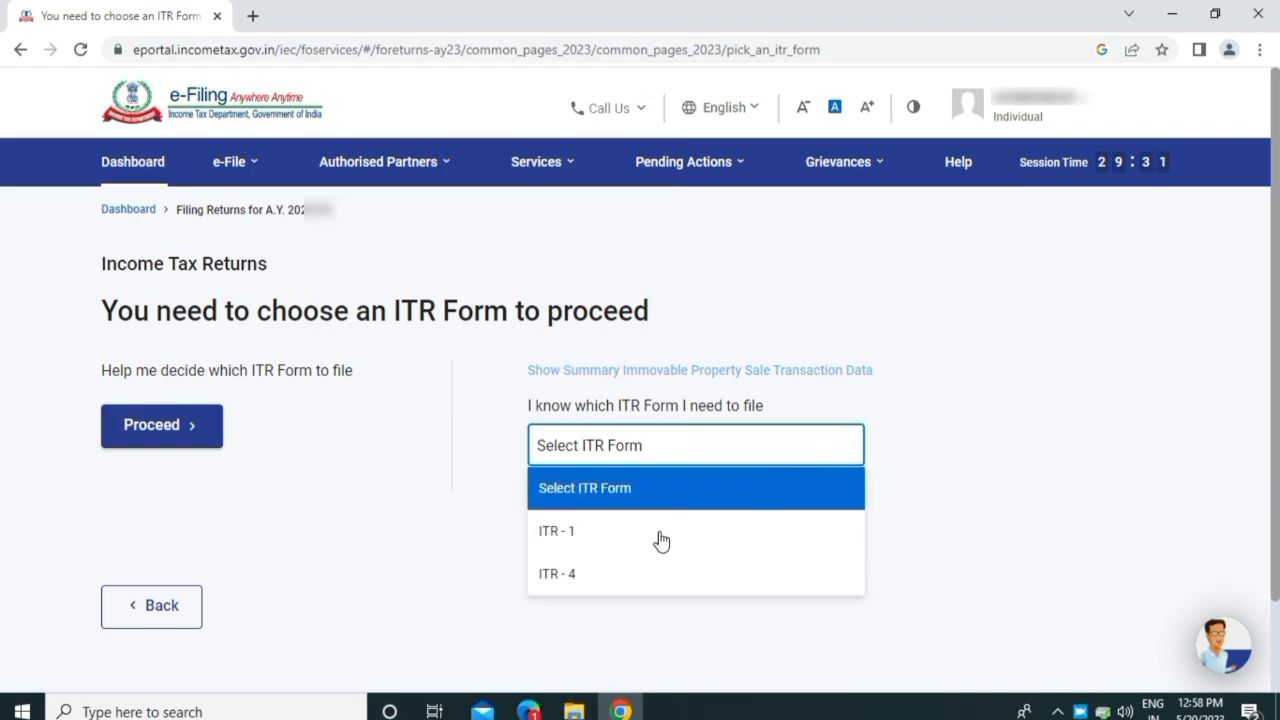
click(622, 537)
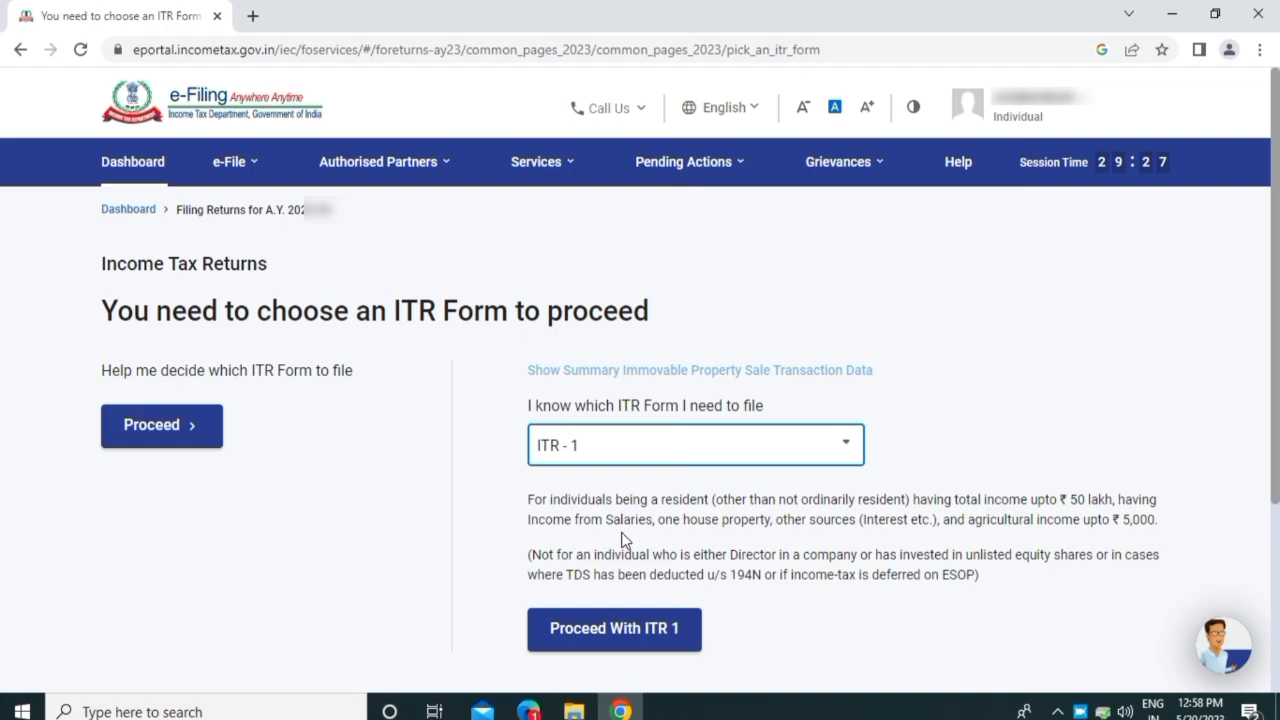
click(632, 630)
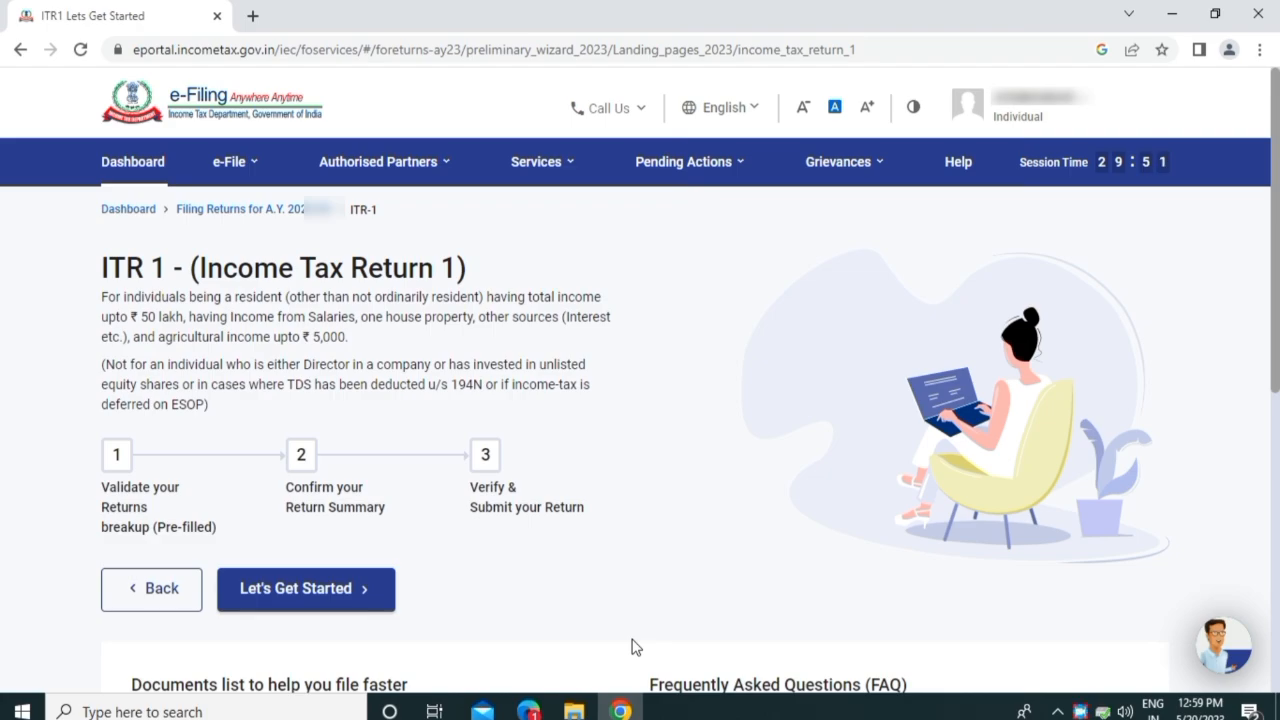
- Select 'Taxable income is more than basic exemption limit' as the reason for filing
click(291, 598)
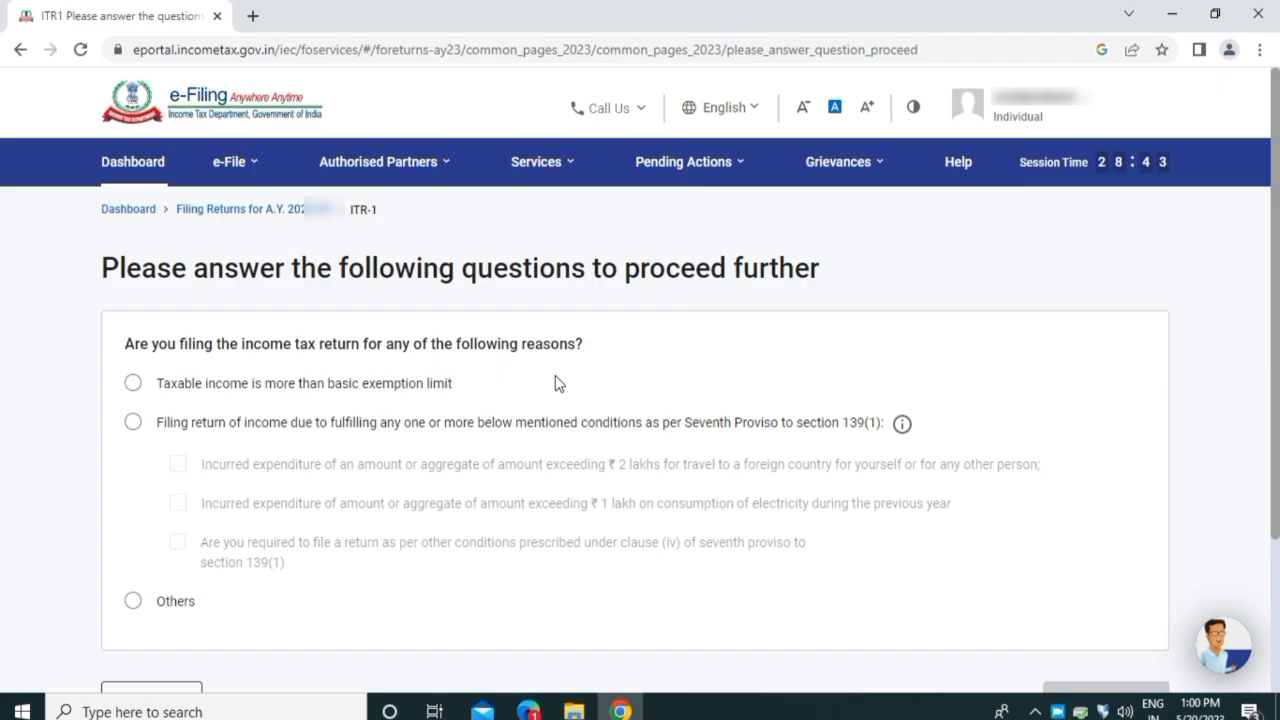
click(133, 384)
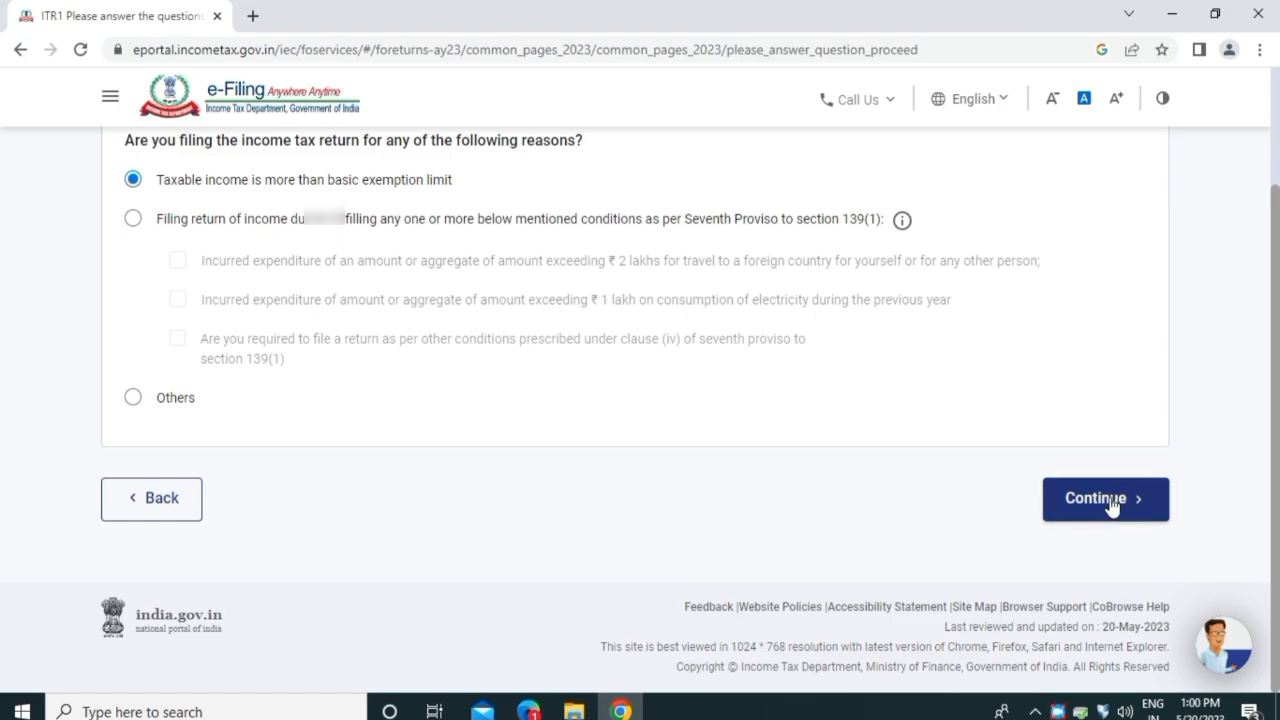
click(1111, 505)
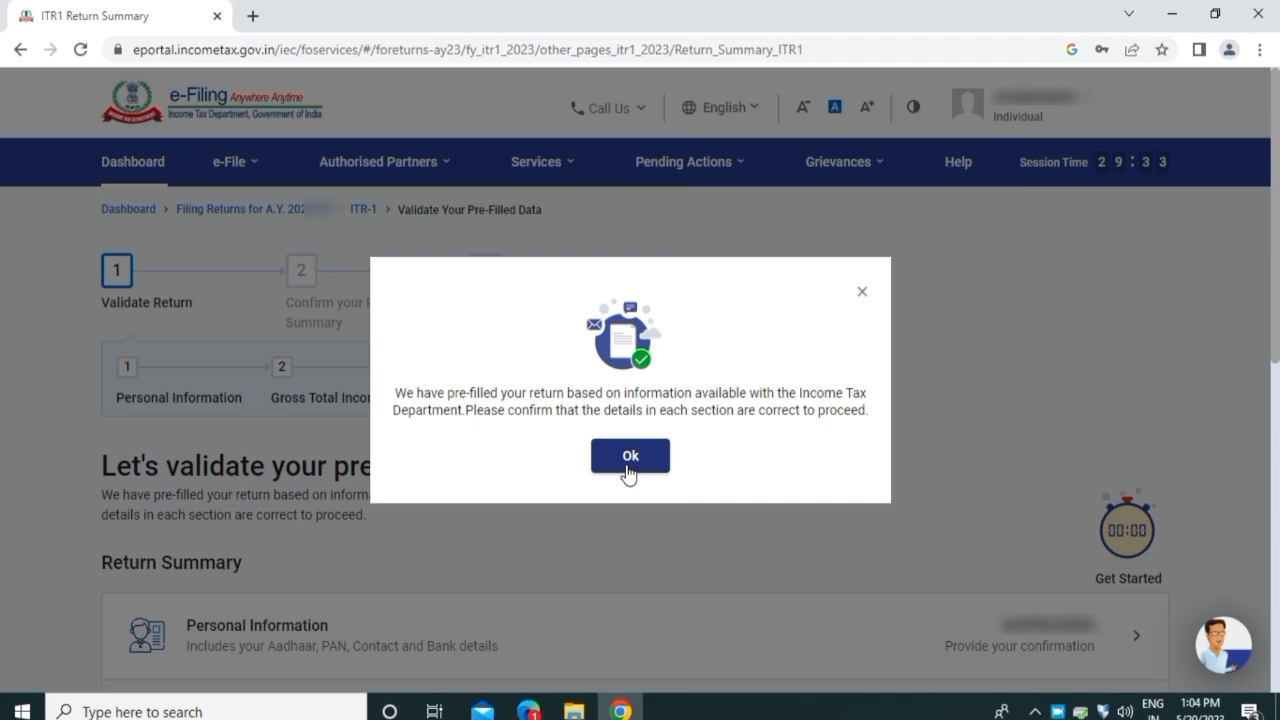
- Dismiss the pre-filled return notice and open the Personal Information section
click(629, 457)
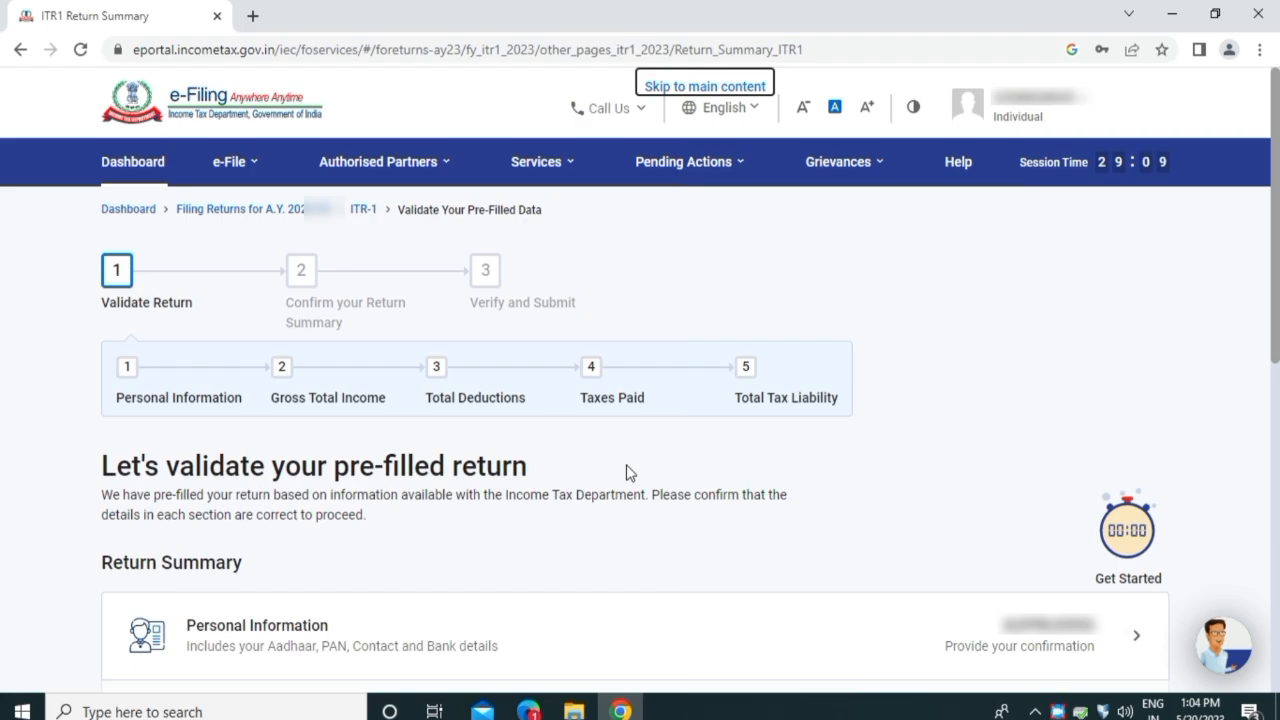
scroll(683, 270, down, 4)
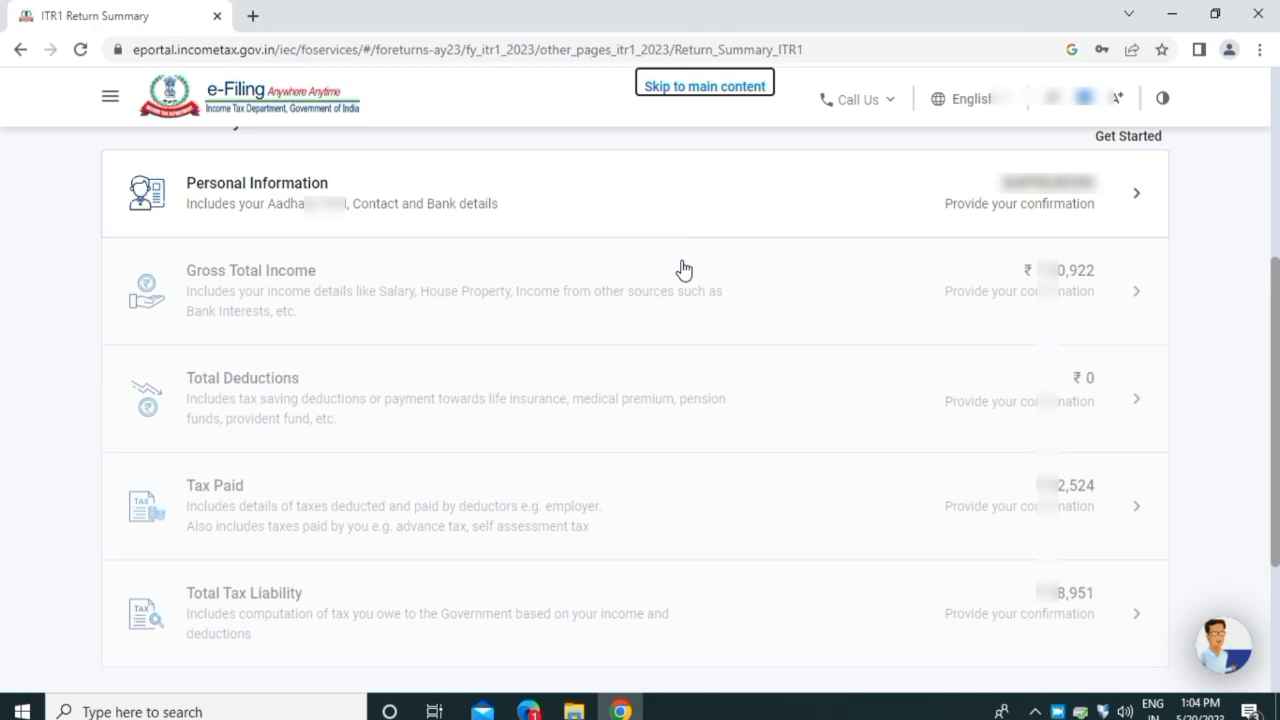
click(287, 204)
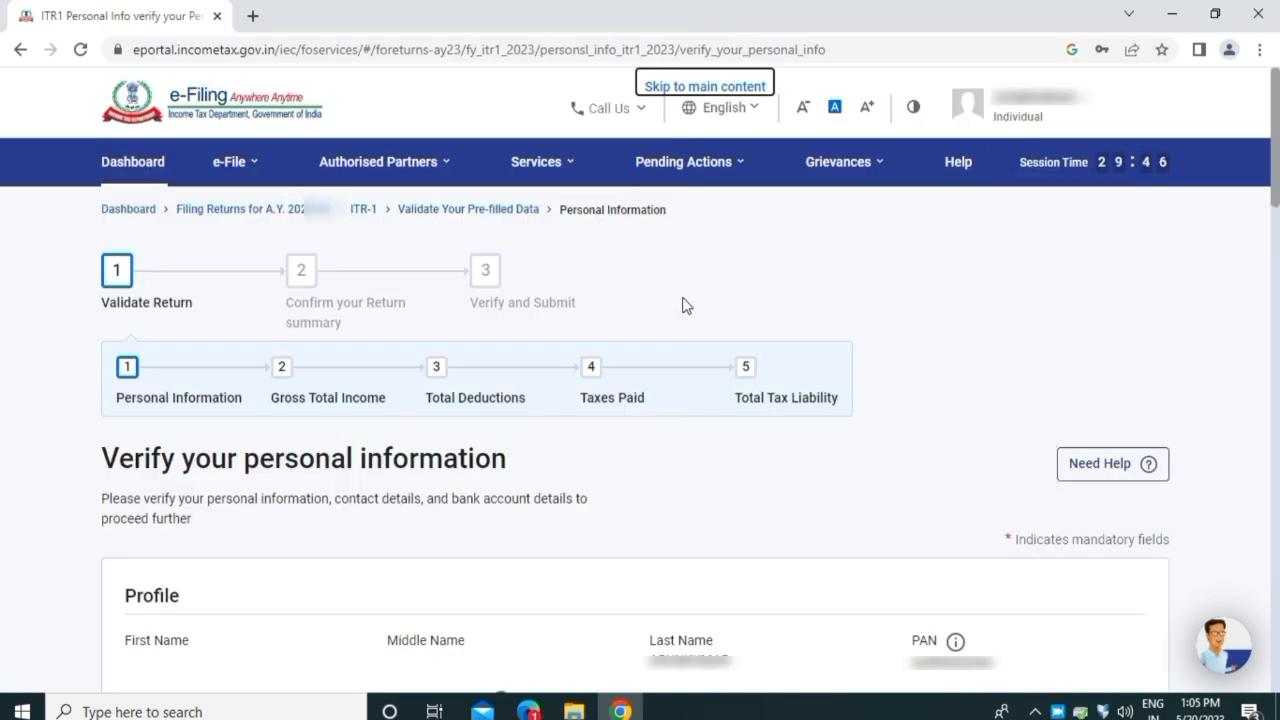
- Choose State Government as the Nature of Employment
scroll(1244, 418, down, 3)
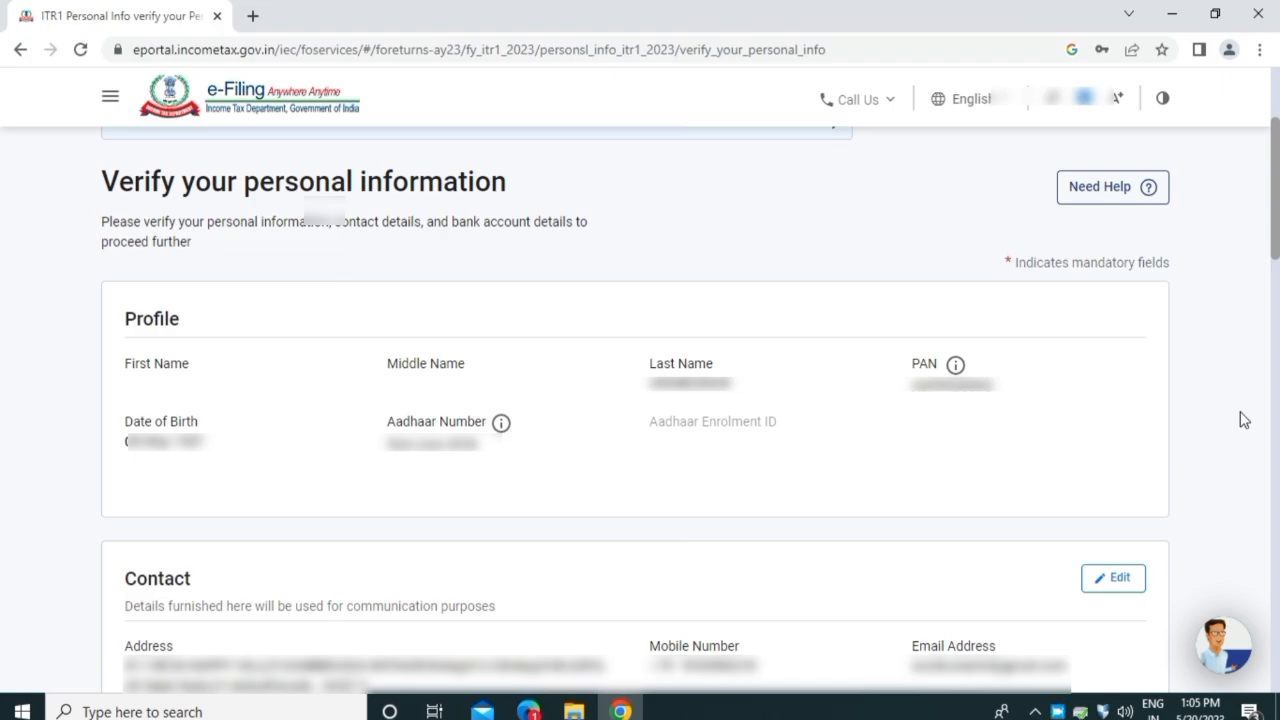
scroll(1244, 420, down, 4)
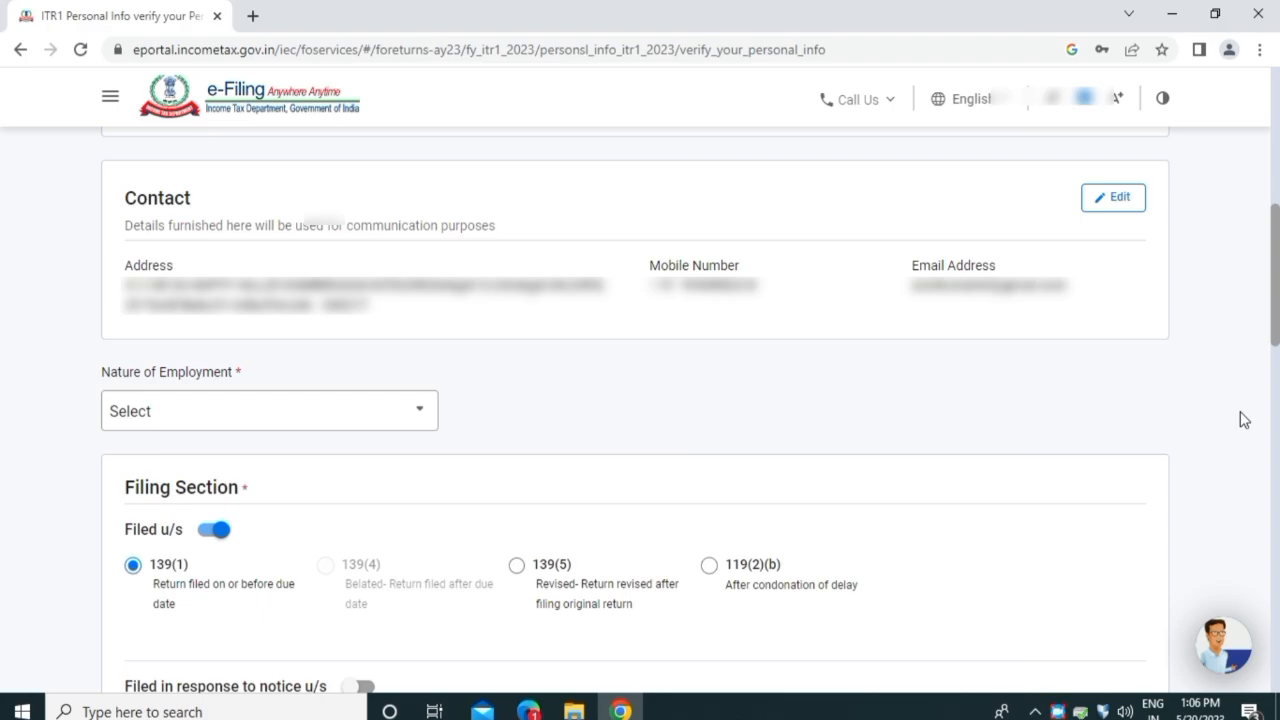
click(430, 413)
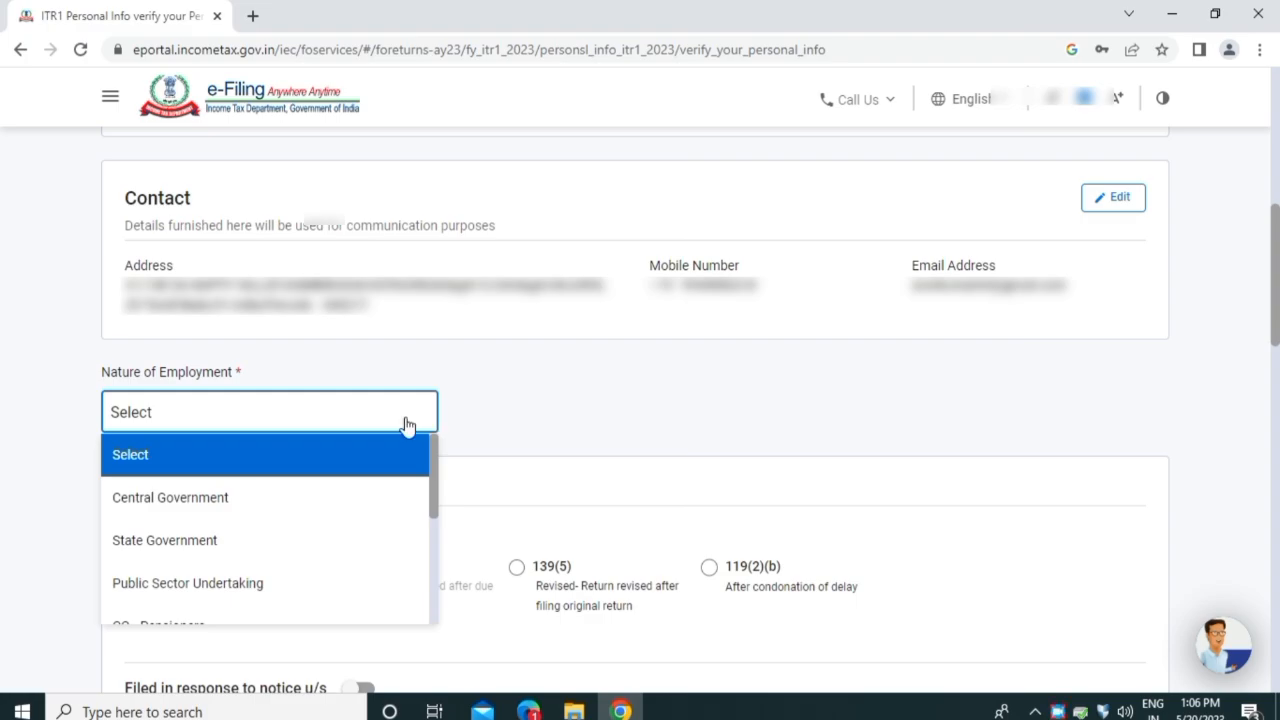
click(191, 550)
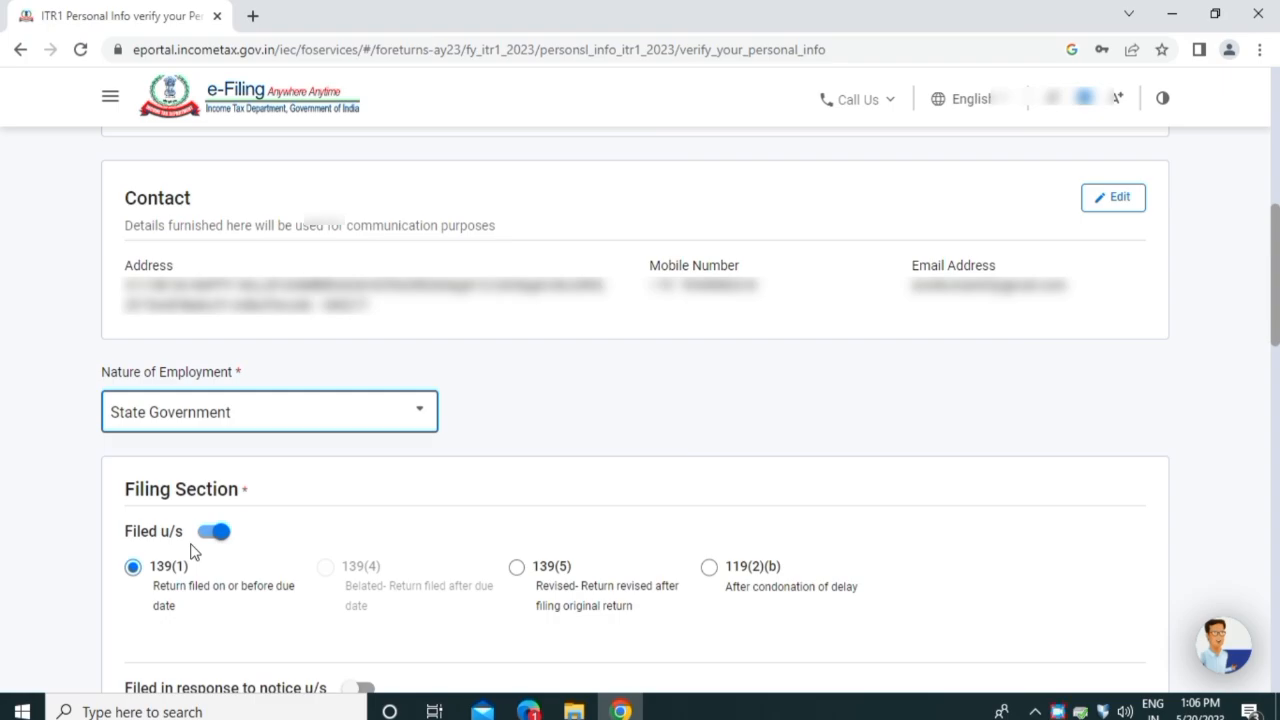
scroll(466, 337, down, 3)
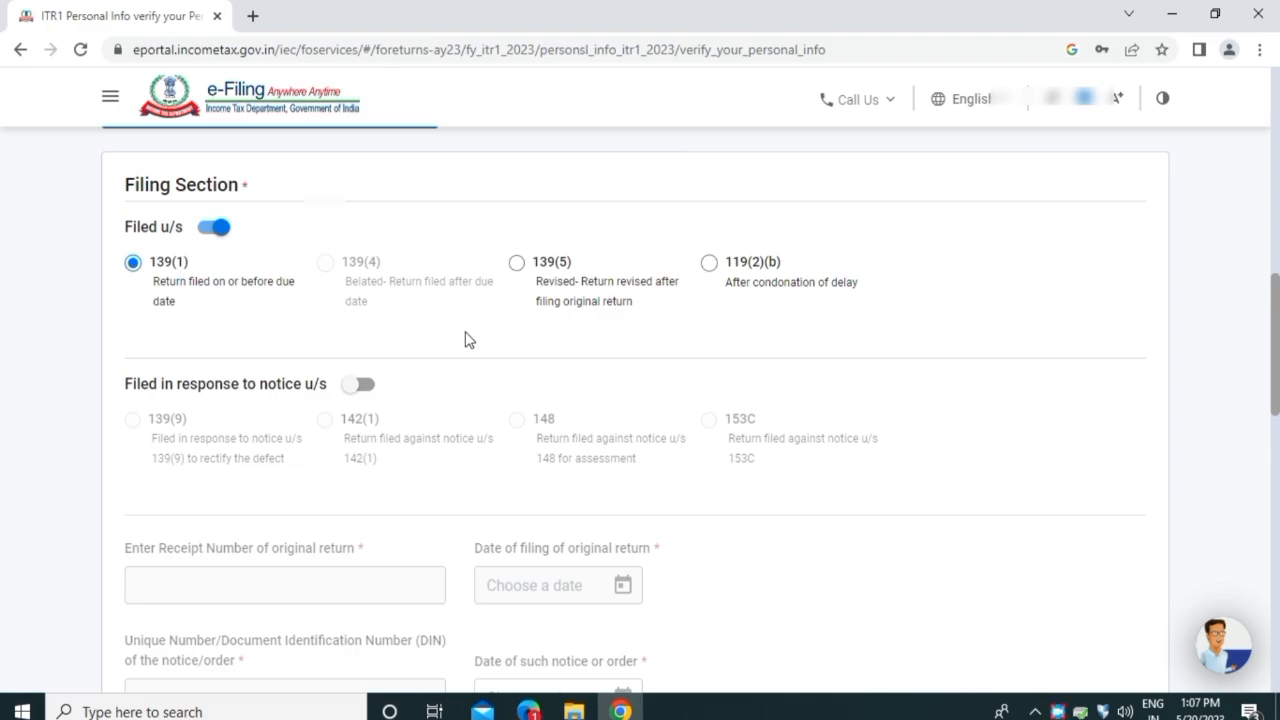
- Decline the new tax regime and review down to the refund bank account
scroll(1140, 537, down, 6)
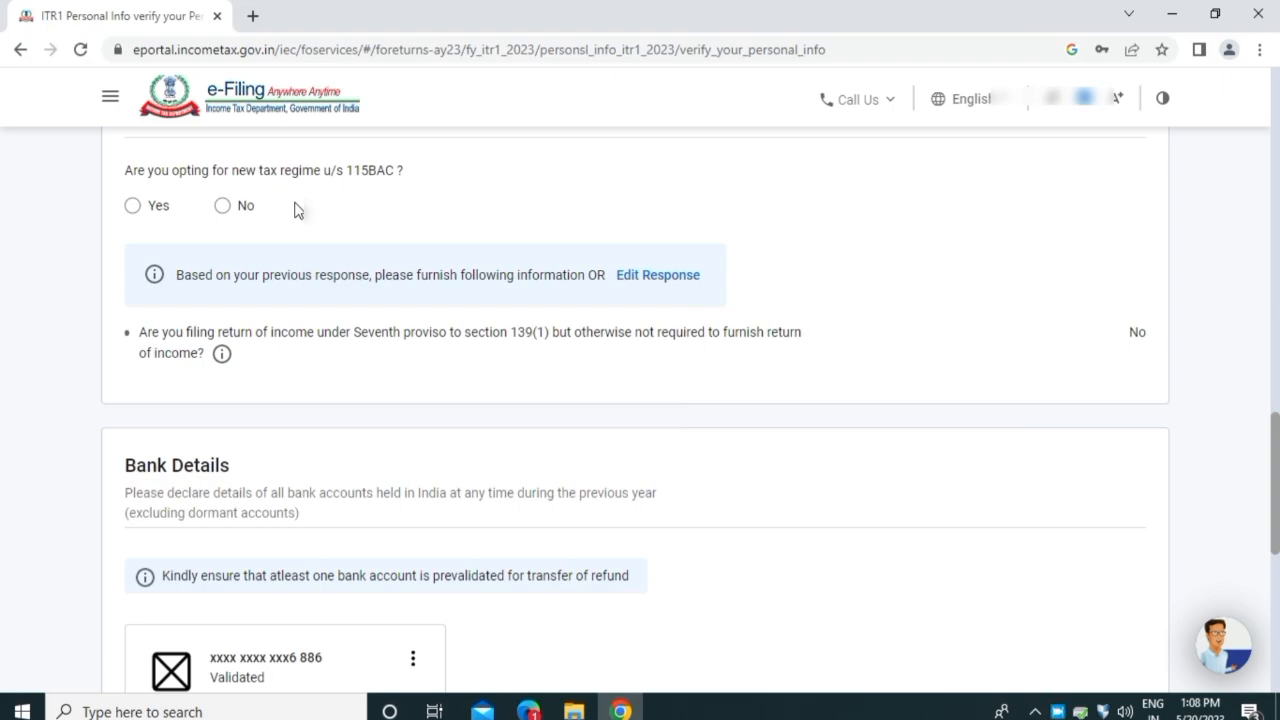
click(223, 207)
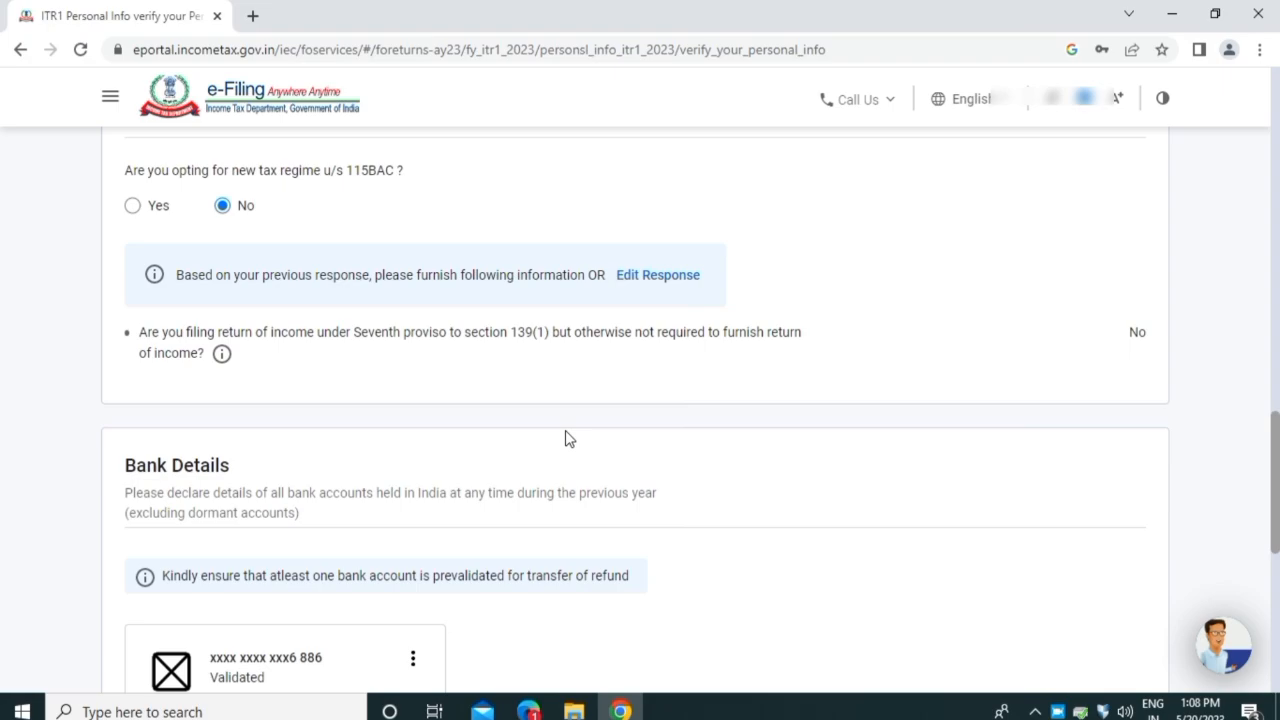
scroll(583, 534, down, 3)
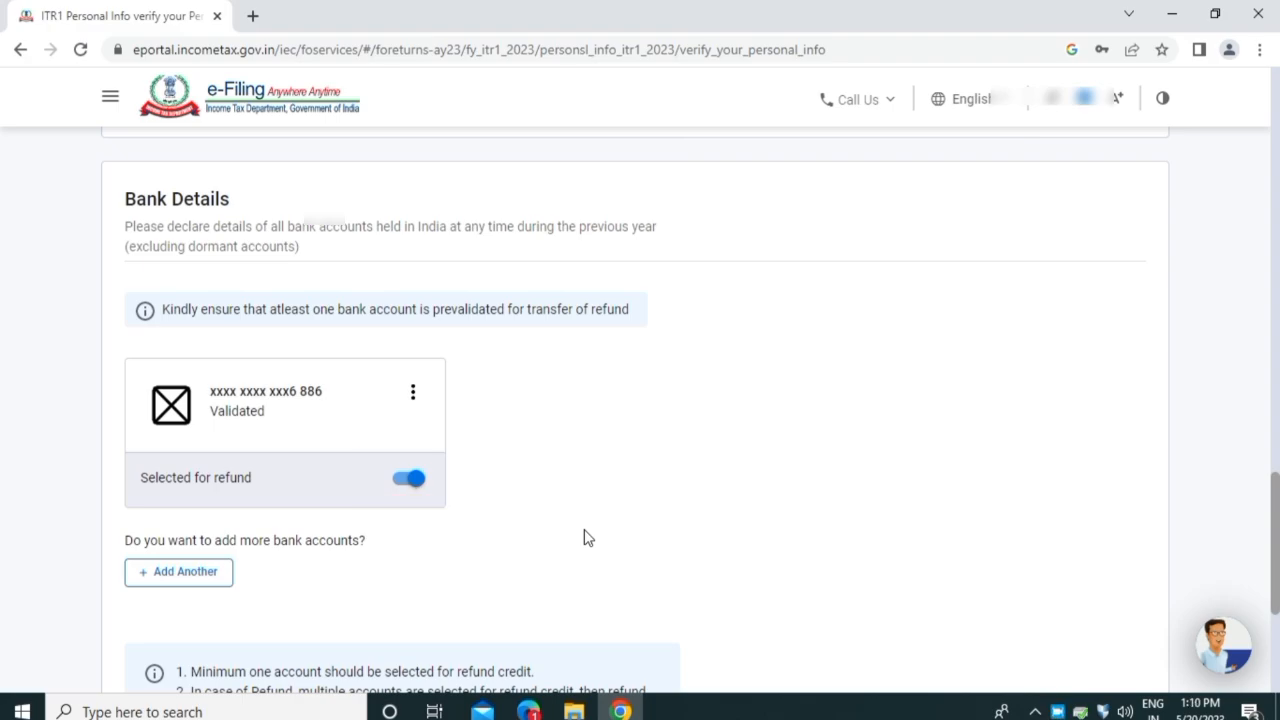
scroll(743, 457, down, 3)
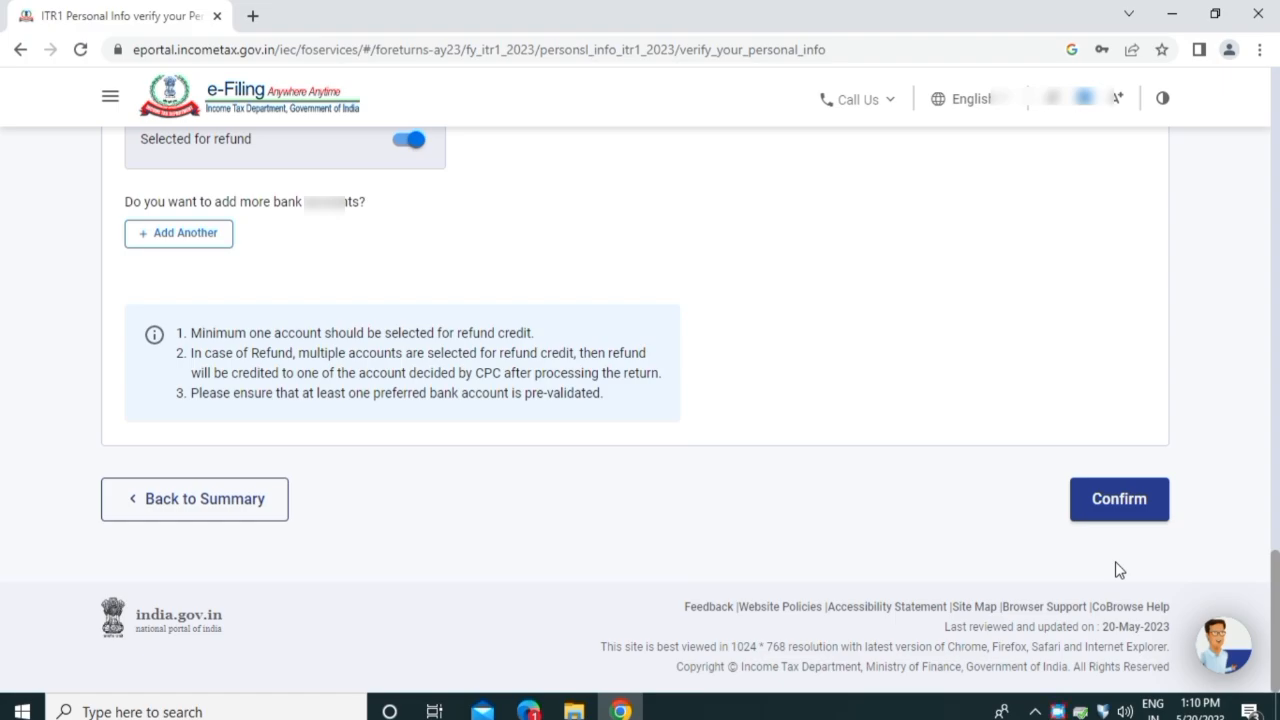
- Confirm the Personal Information details
click(1129, 518)
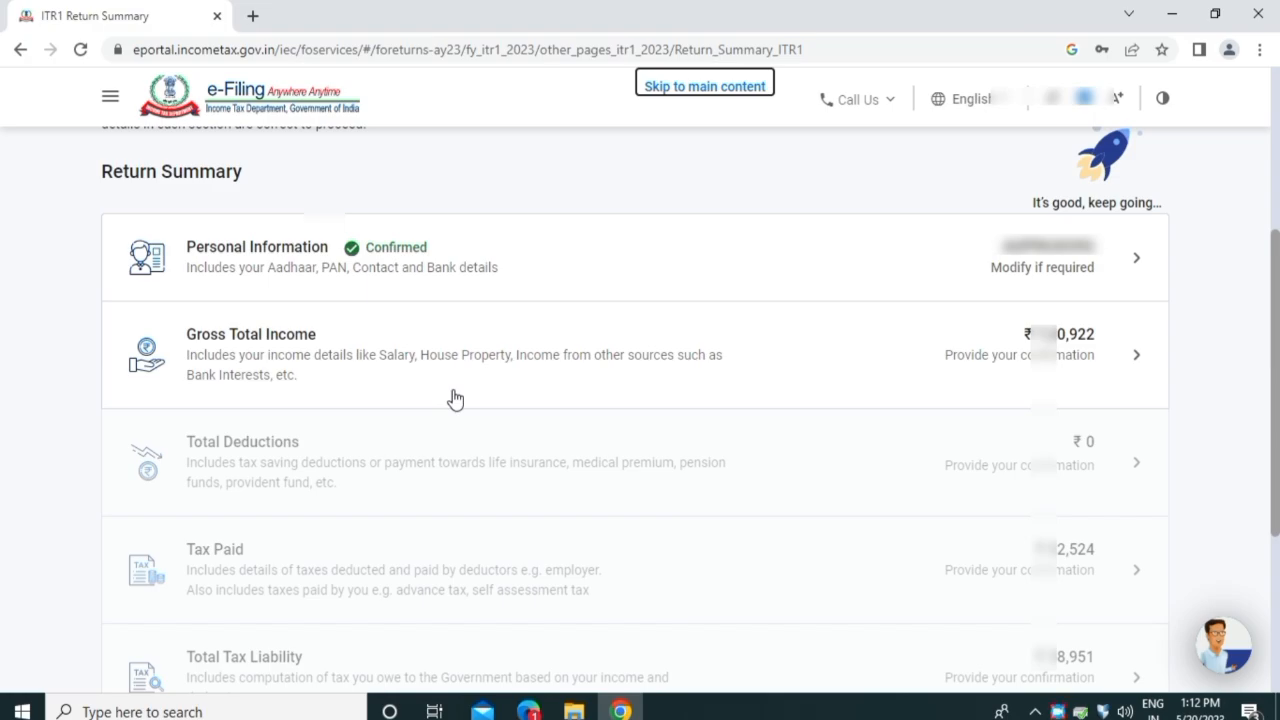
- In Gross Total Income, claim a 3,600 Section 10(14)(ii) special compensatory allowance exemption
click(391, 369)
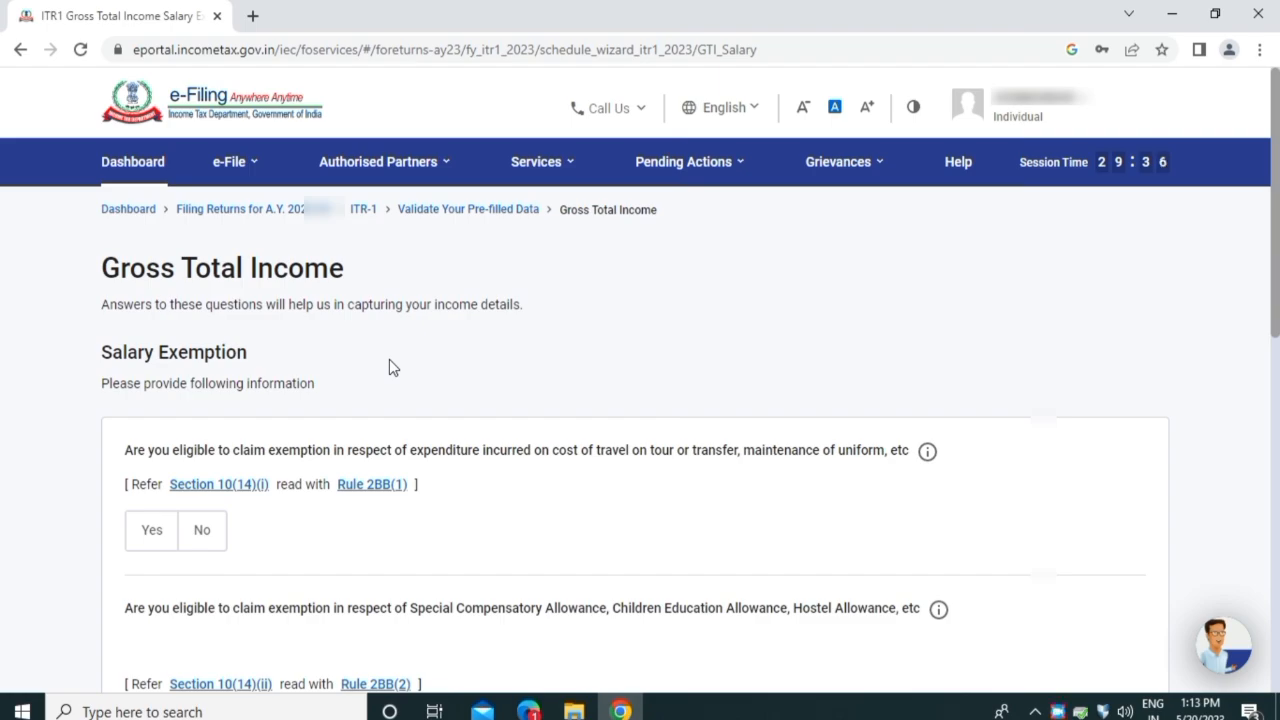
scroll(390, 362, down, 4)
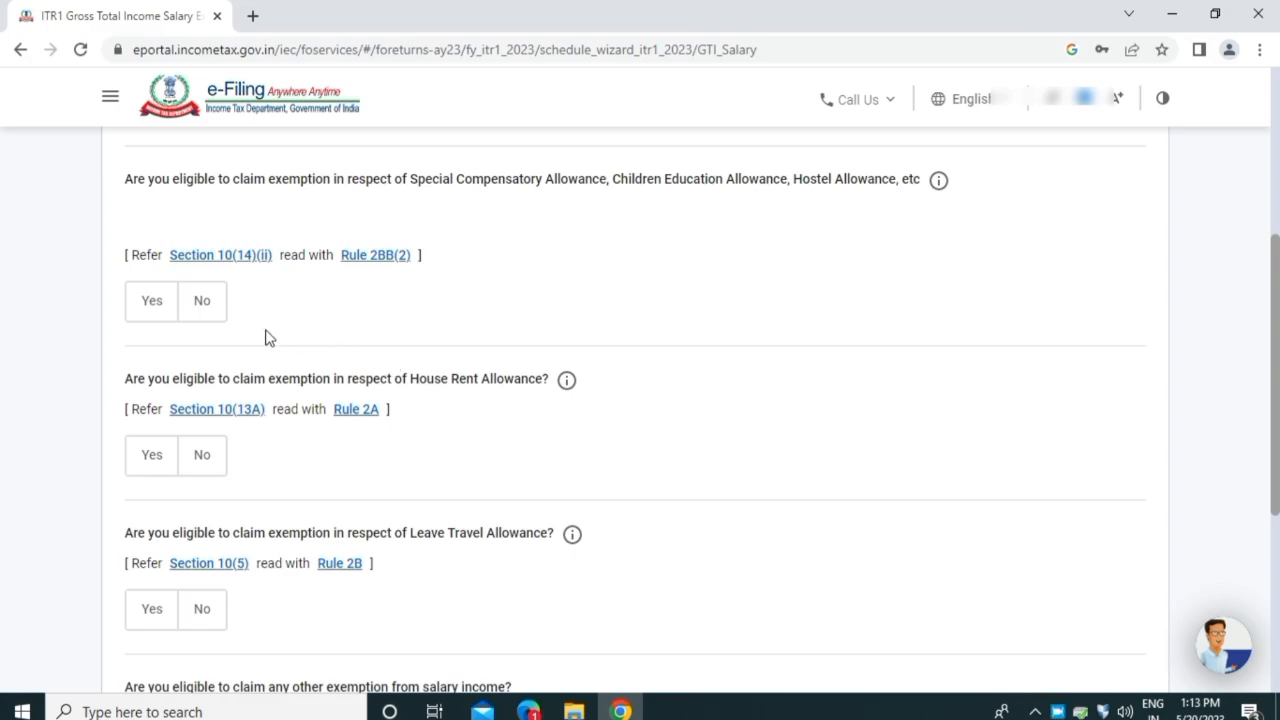
click(163, 305)
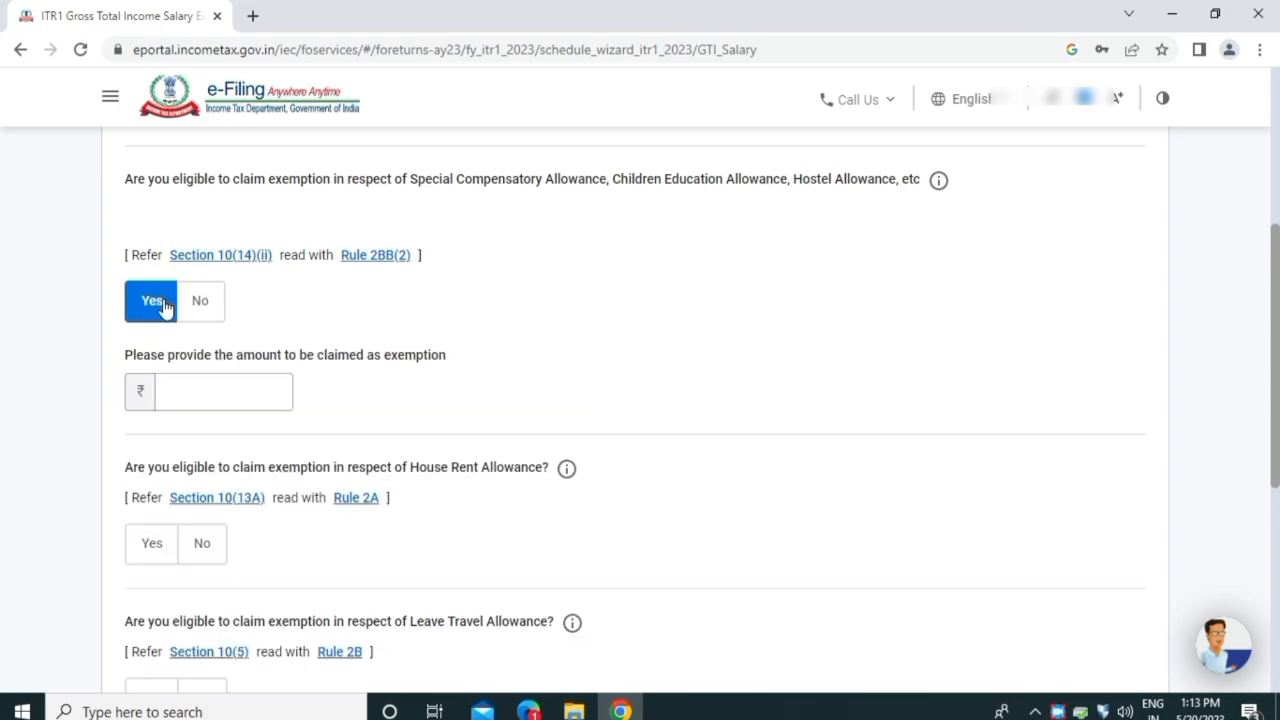
click(196, 400)
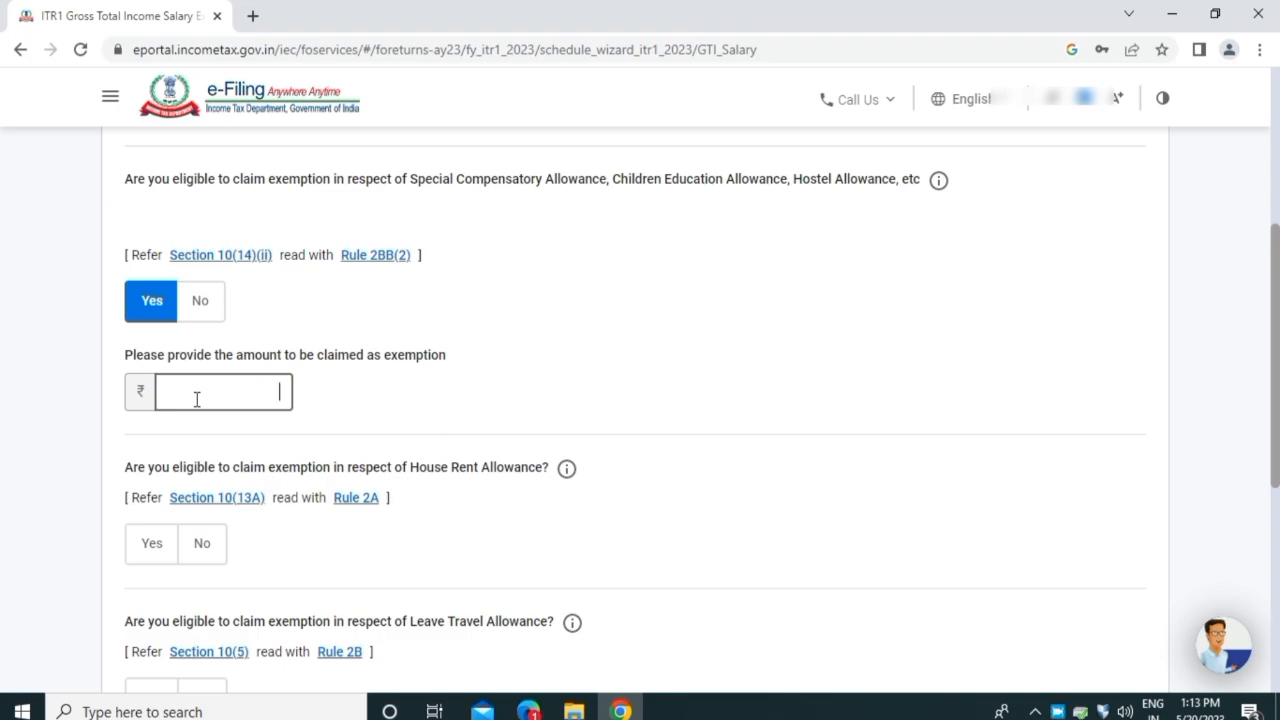
text(3,6)
text(00)
click(389, 412)
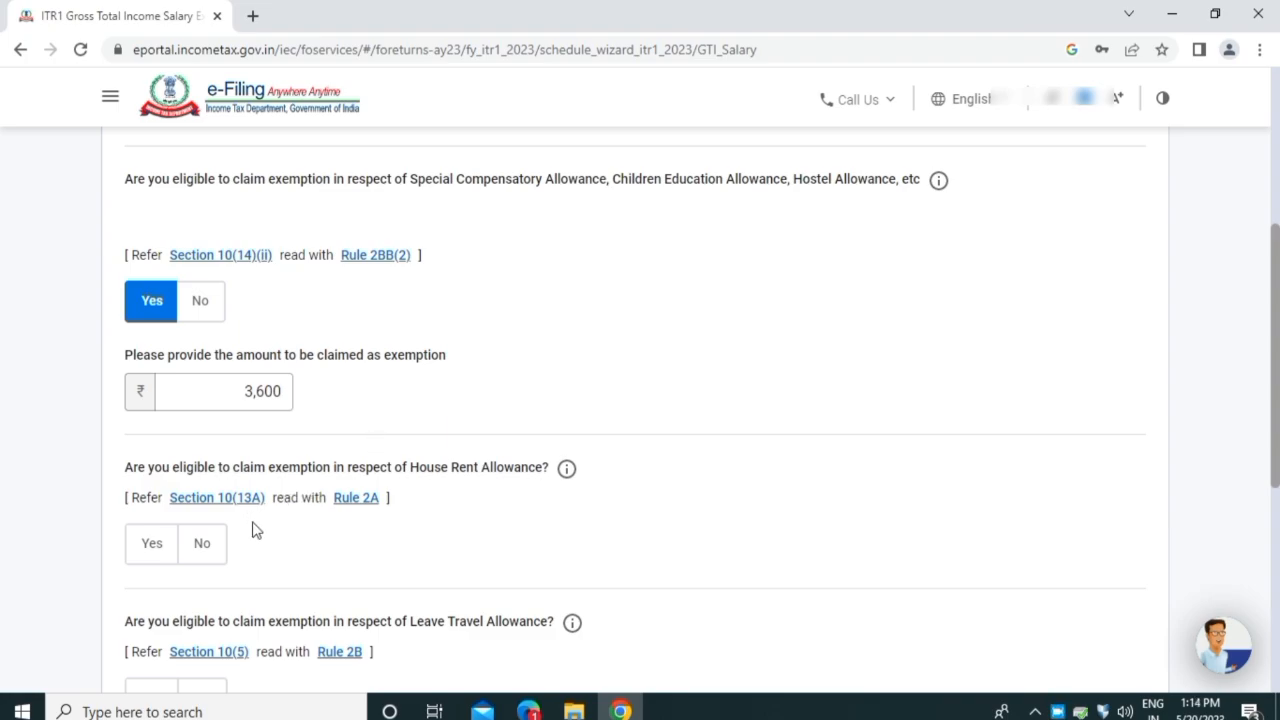
- Claim a 26,400 house rent allowance exemption
click(150, 548)
click(230, 636)
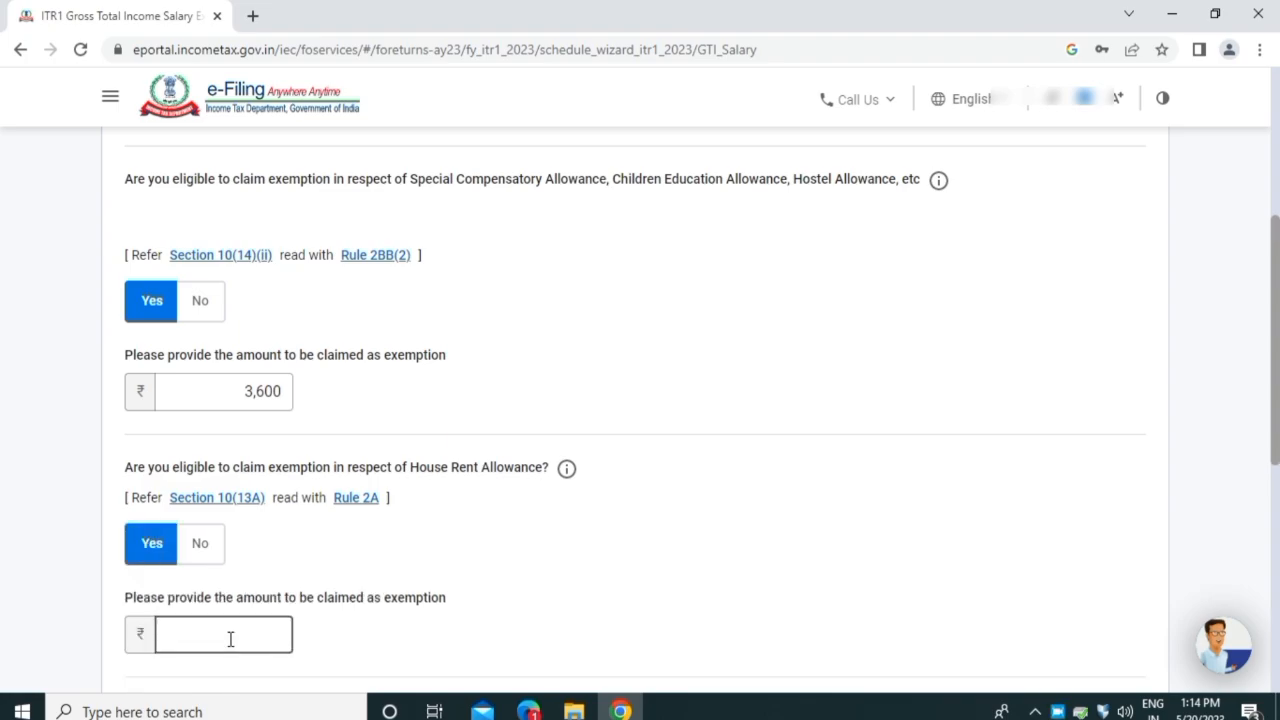
text(26400)
click(586, 566)
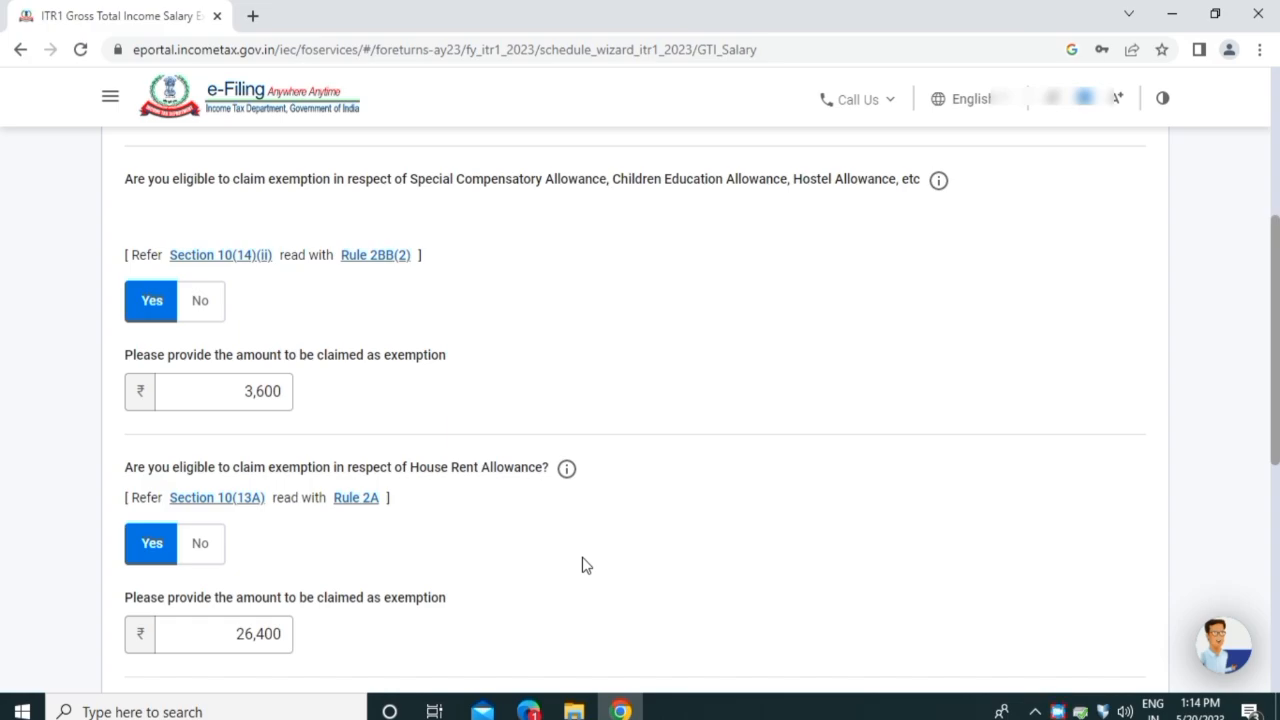
scroll(1112, 571, down, 5)
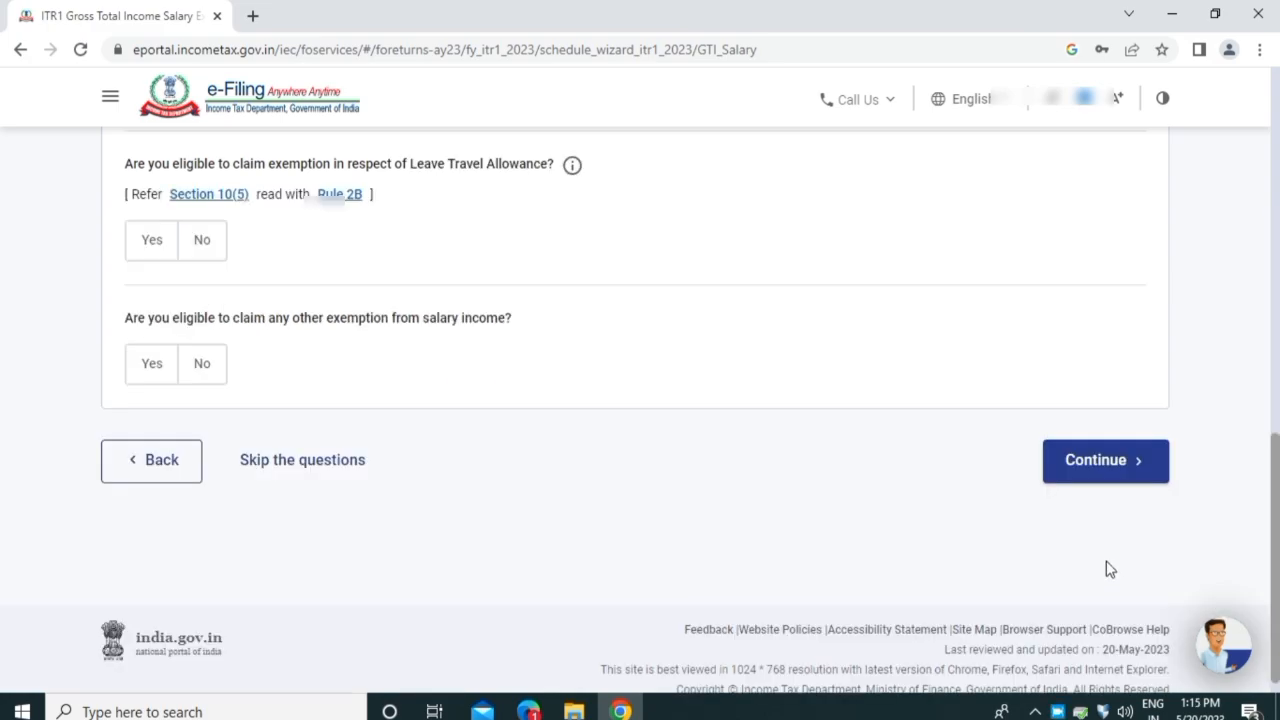
- Continue to verifying income source details and open Income from Salary for editing
click(1086, 473)
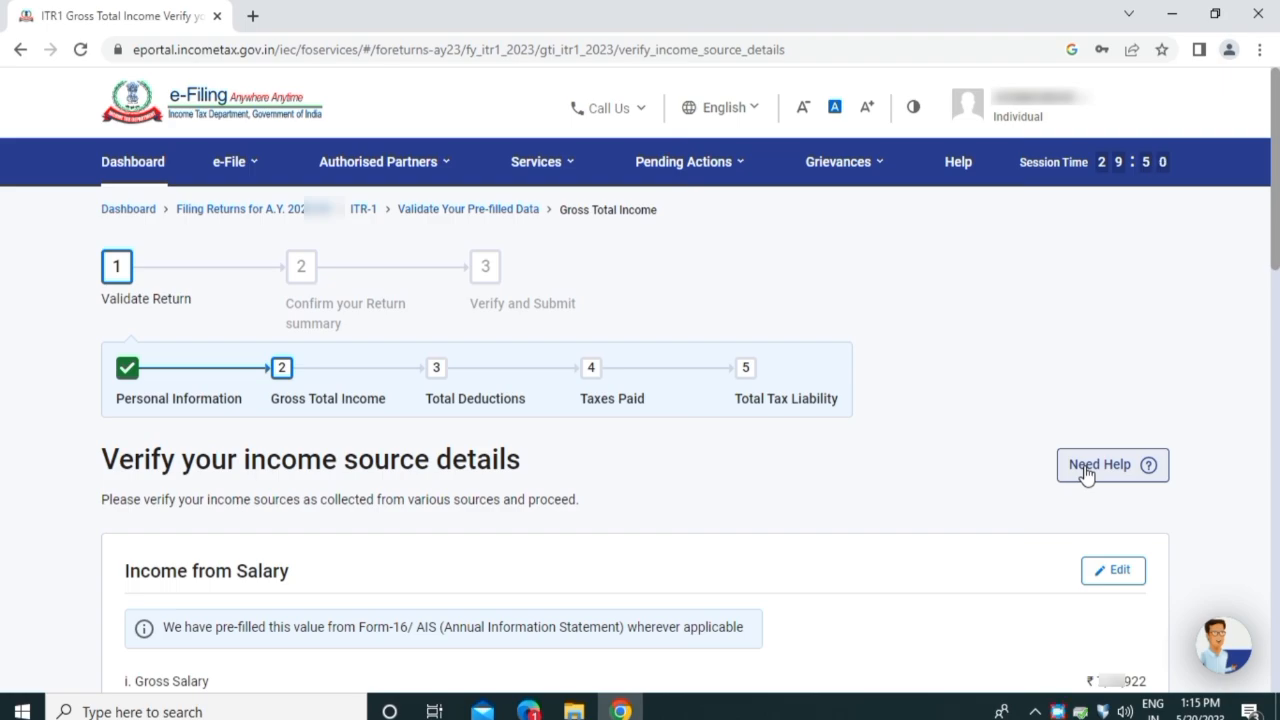
scroll(946, 373, down, 3)
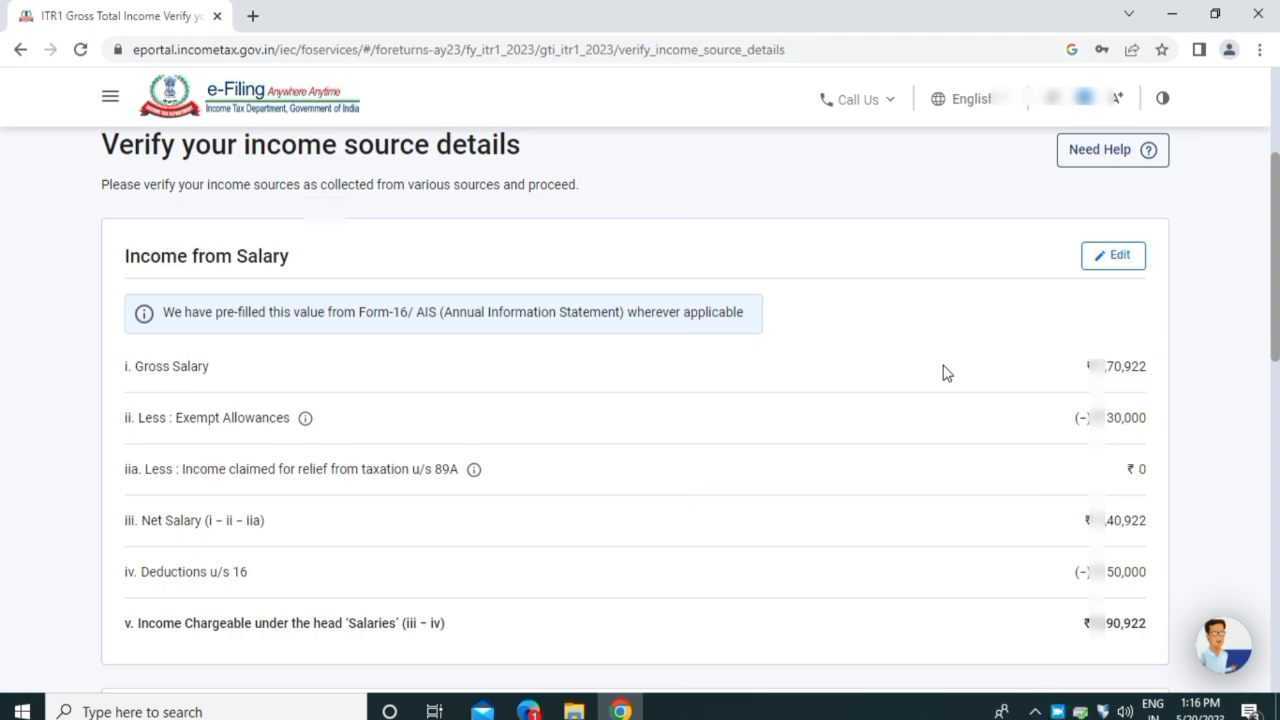
click(1119, 257)
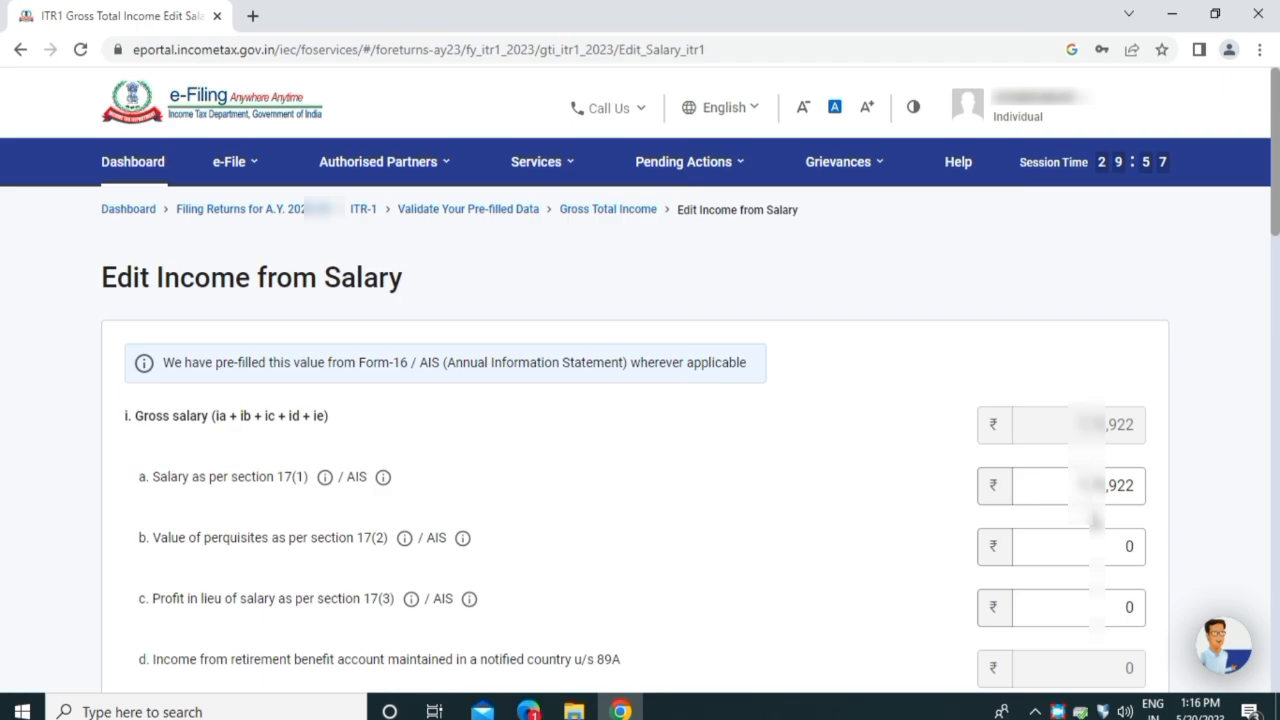
- Replace the section 17(1) salary with the corrected amount ending 30,598
click(1132, 490)
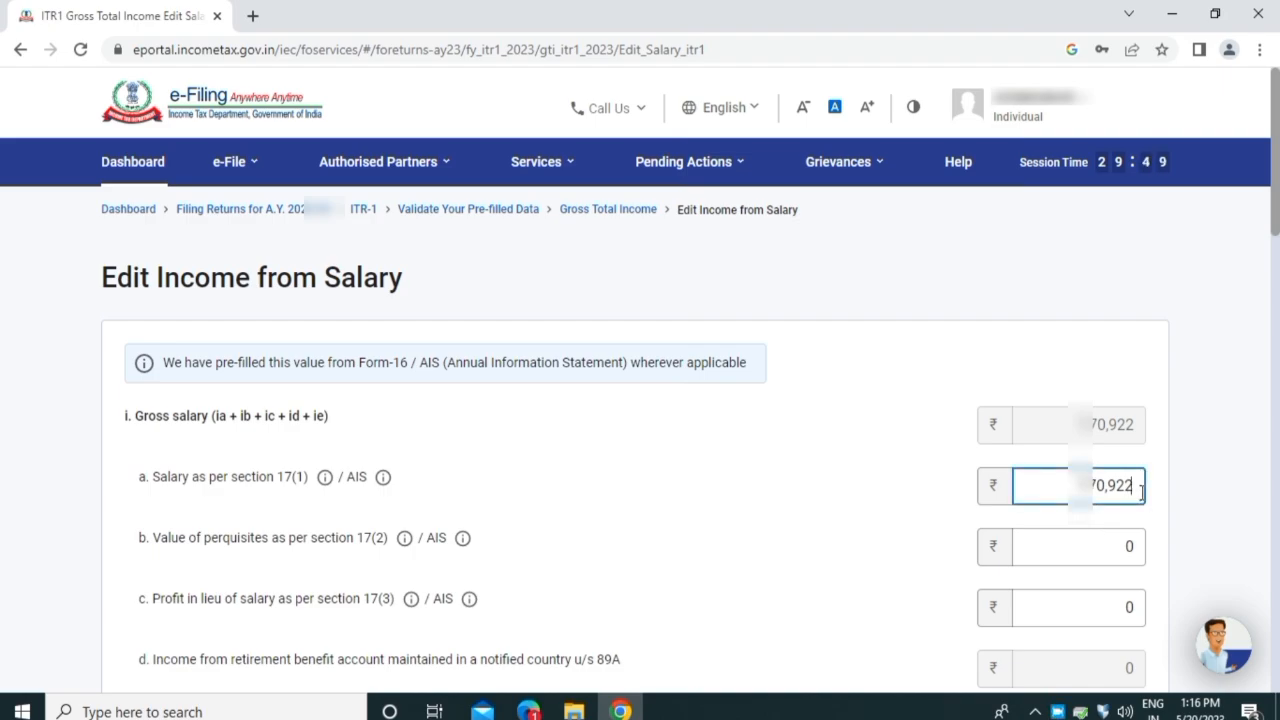
key(BackSpace)
key(BackSpace)
key(BackSpace)
key(BackSpace)
key(BackSpace)
key(BackSpace)
key(BackSpace)
key(BackSpace)
key(ctrl+v)
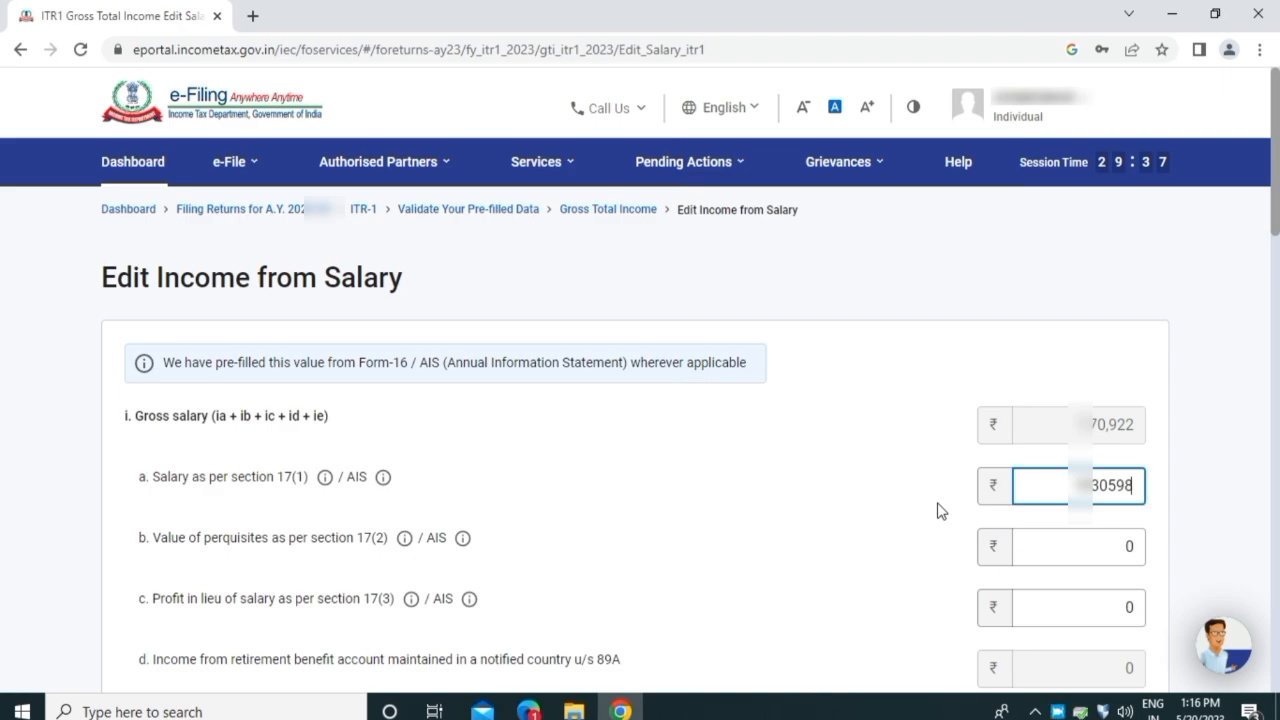
click(929, 528)
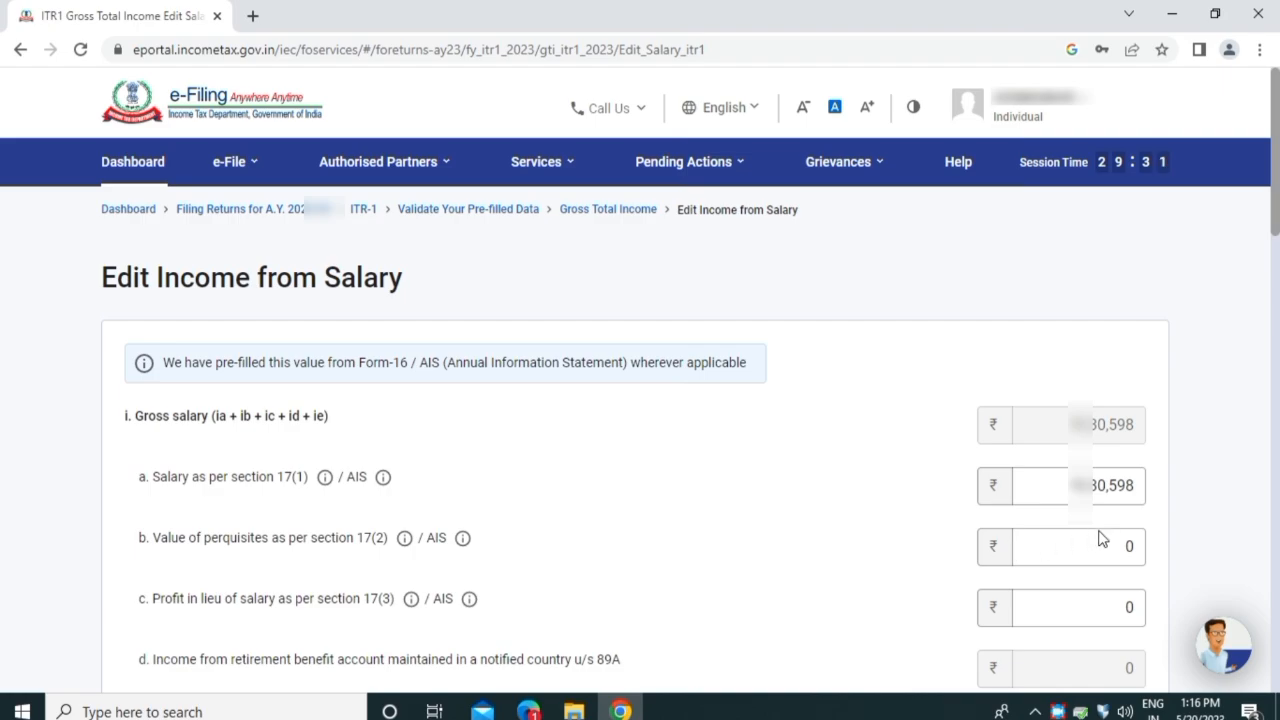
- Delete the blank Country/Region row and confirm with Yes
scroll(610, 580, down, 3)
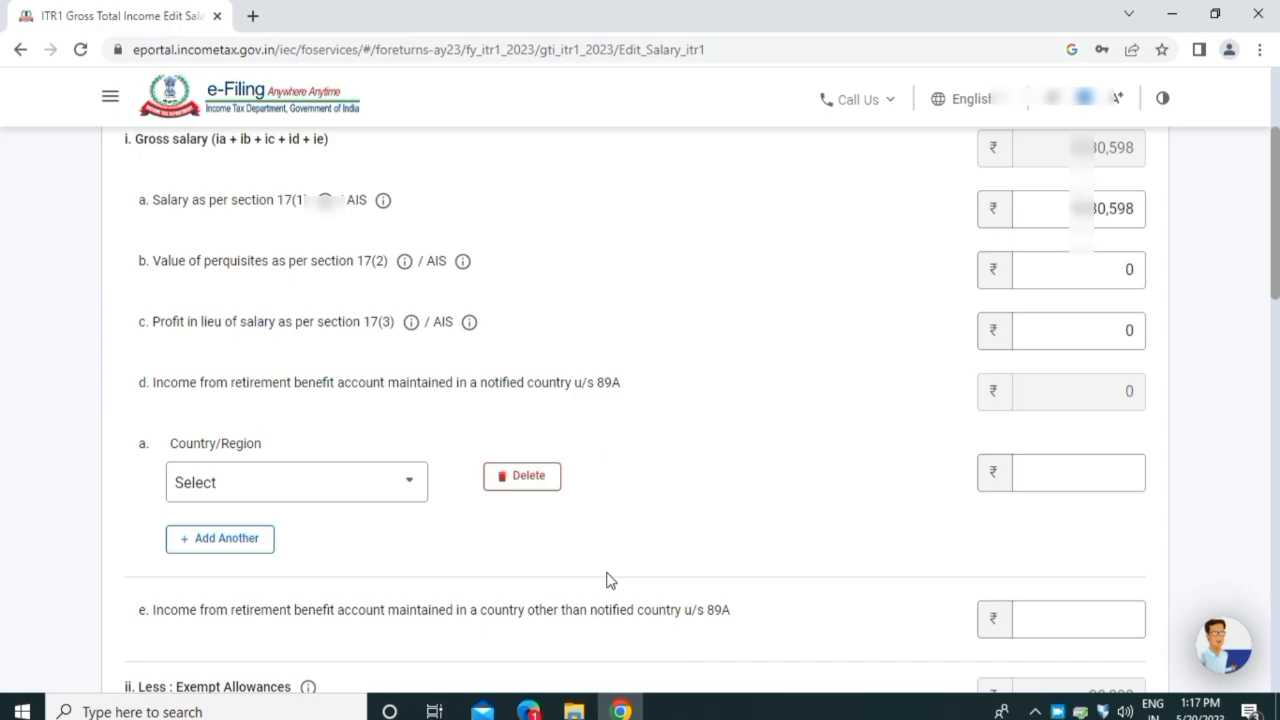
click(523, 488)
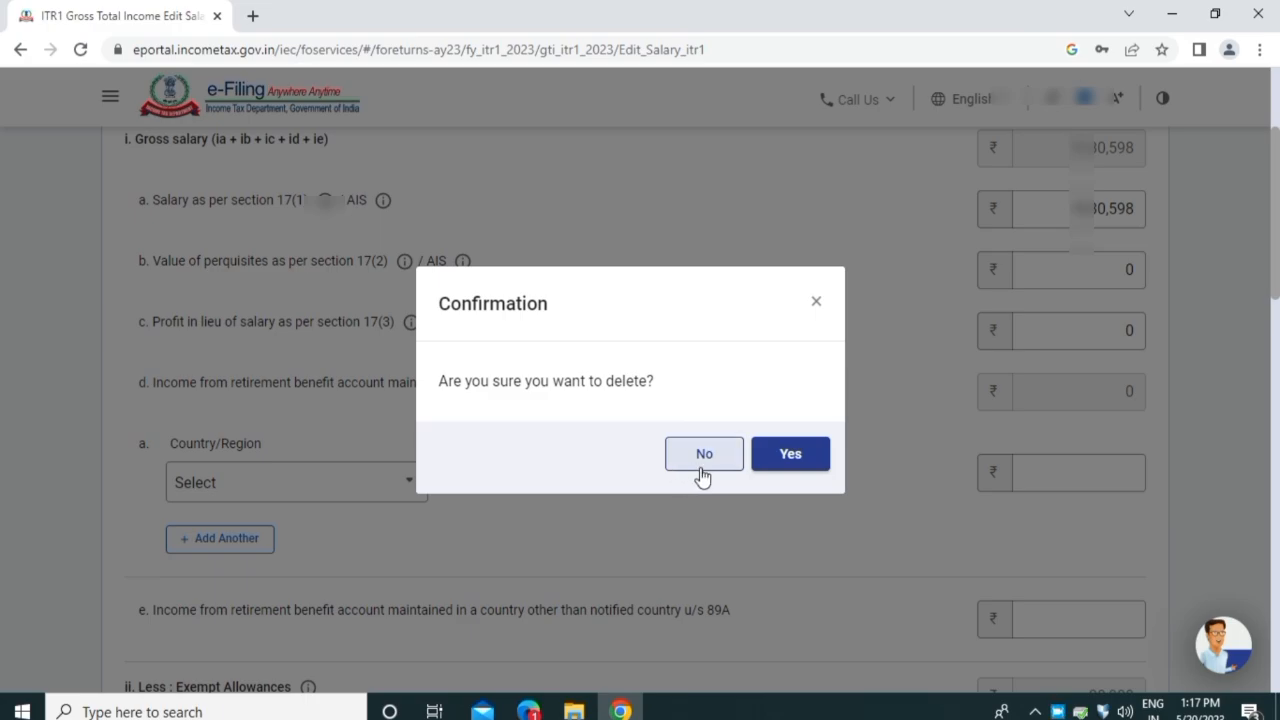
click(774, 474)
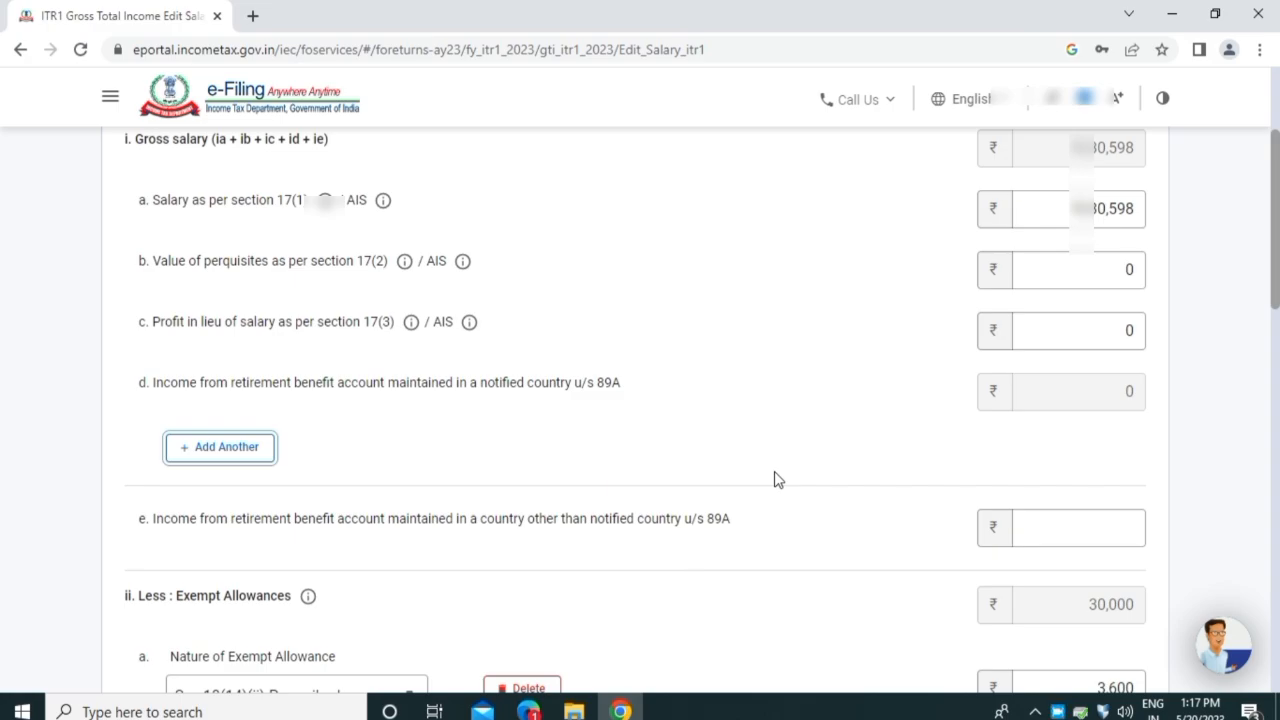
scroll(774, 480, down, 4)
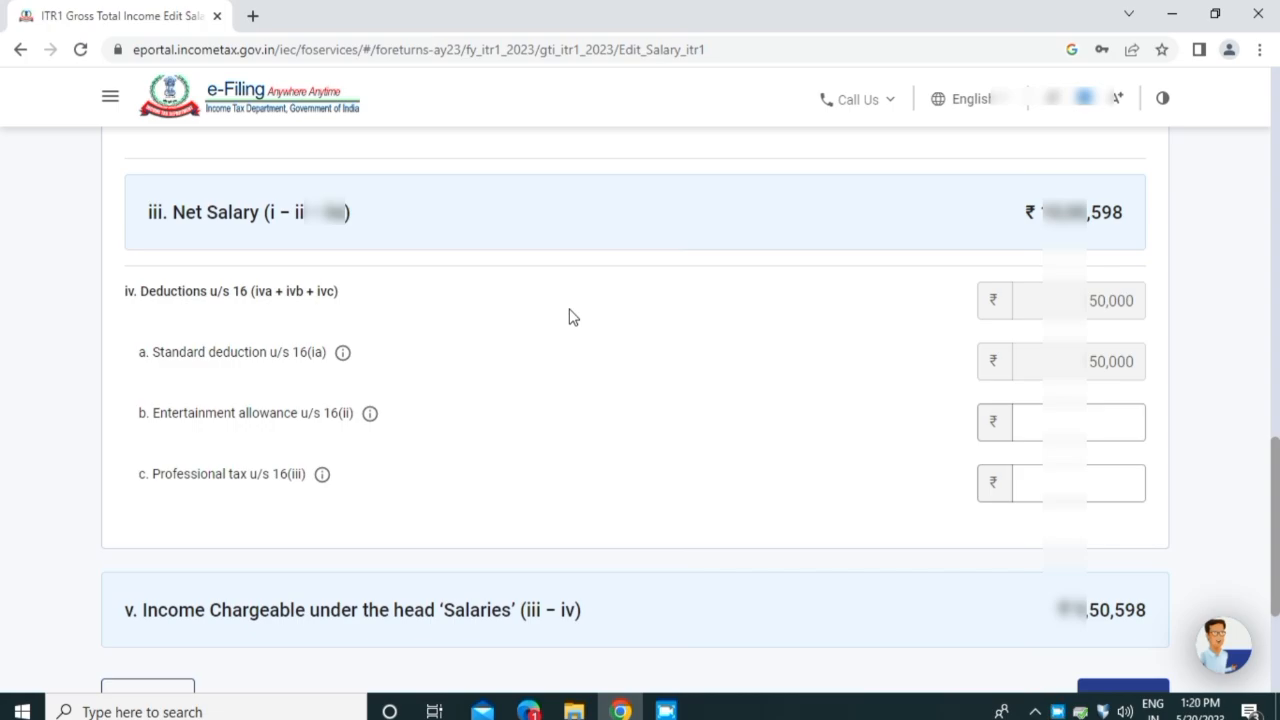
- Enter ₹2,500 professional tax u/s 16(iii) and save the salary income
click(1111, 491)
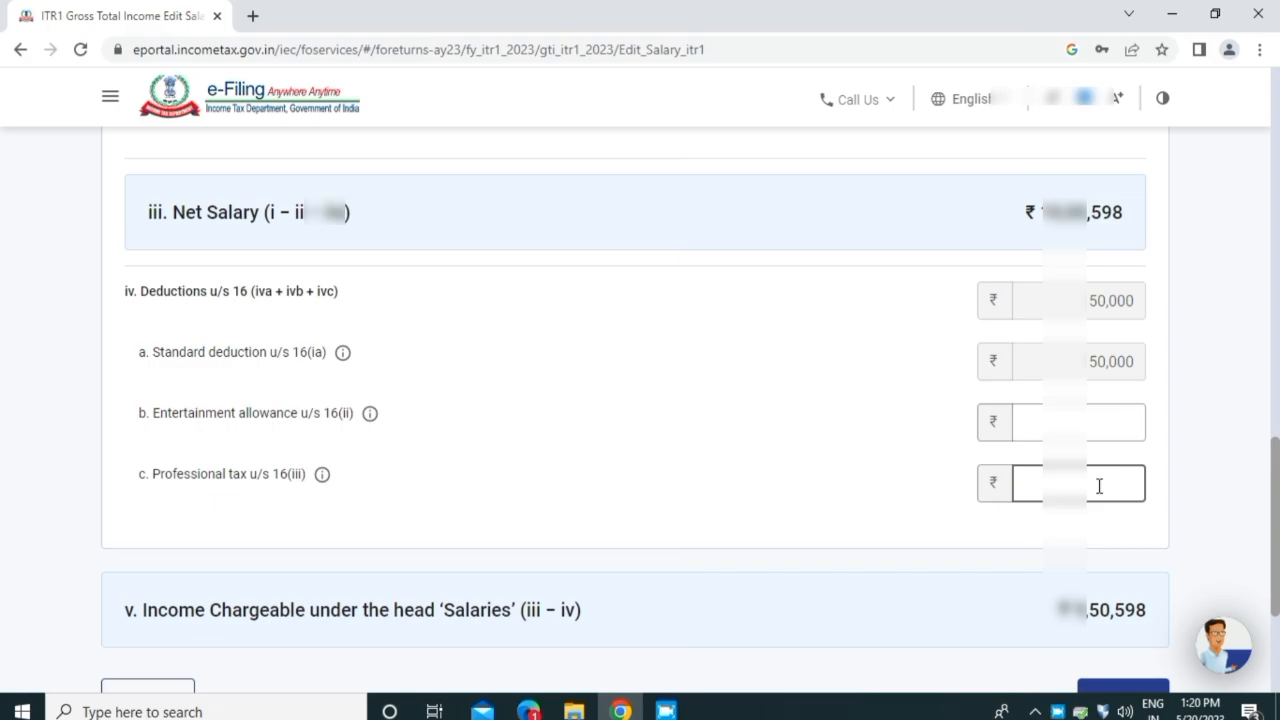
click(1099, 486)
text(2500)
click(915, 561)
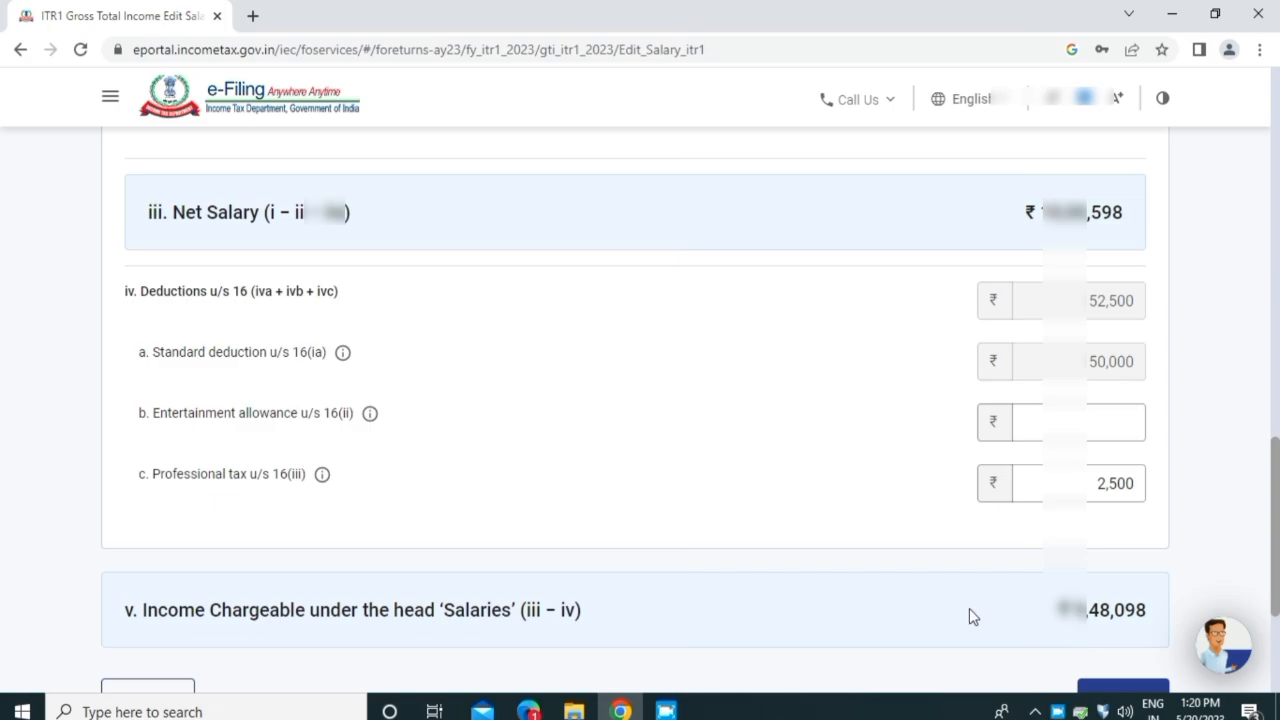
scroll(969, 608, down, 3)
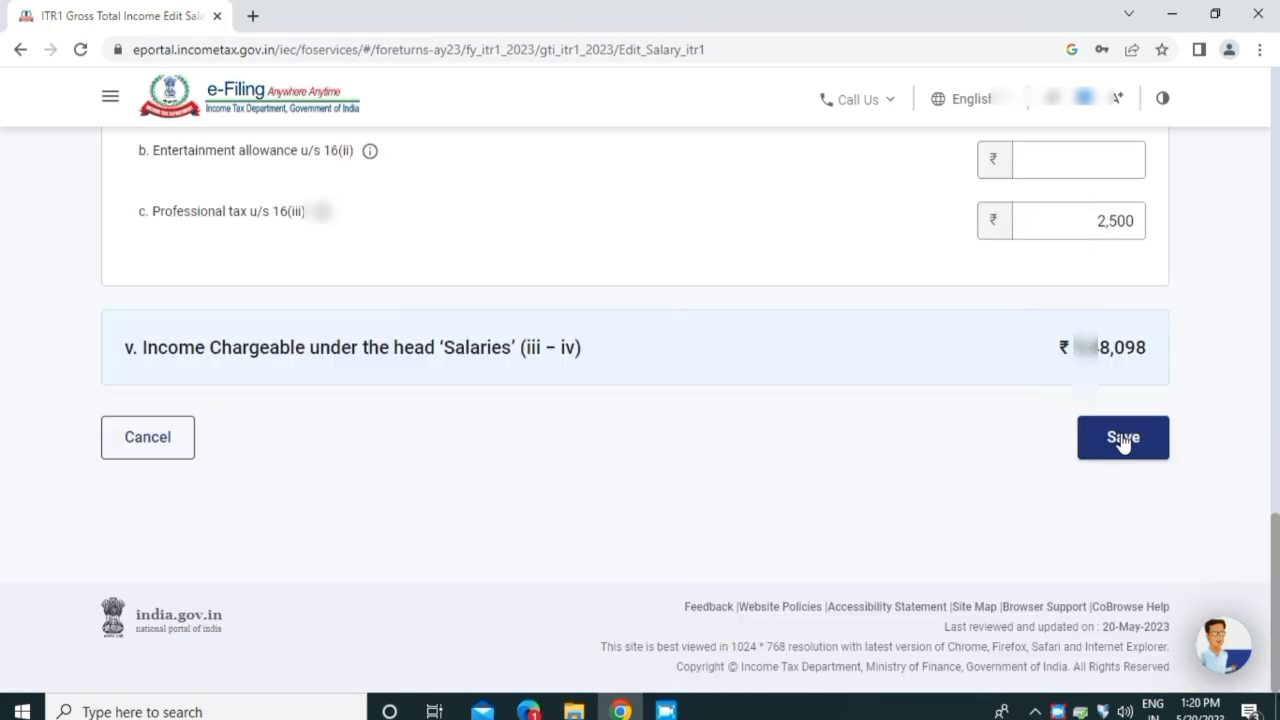
click(1123, 440)
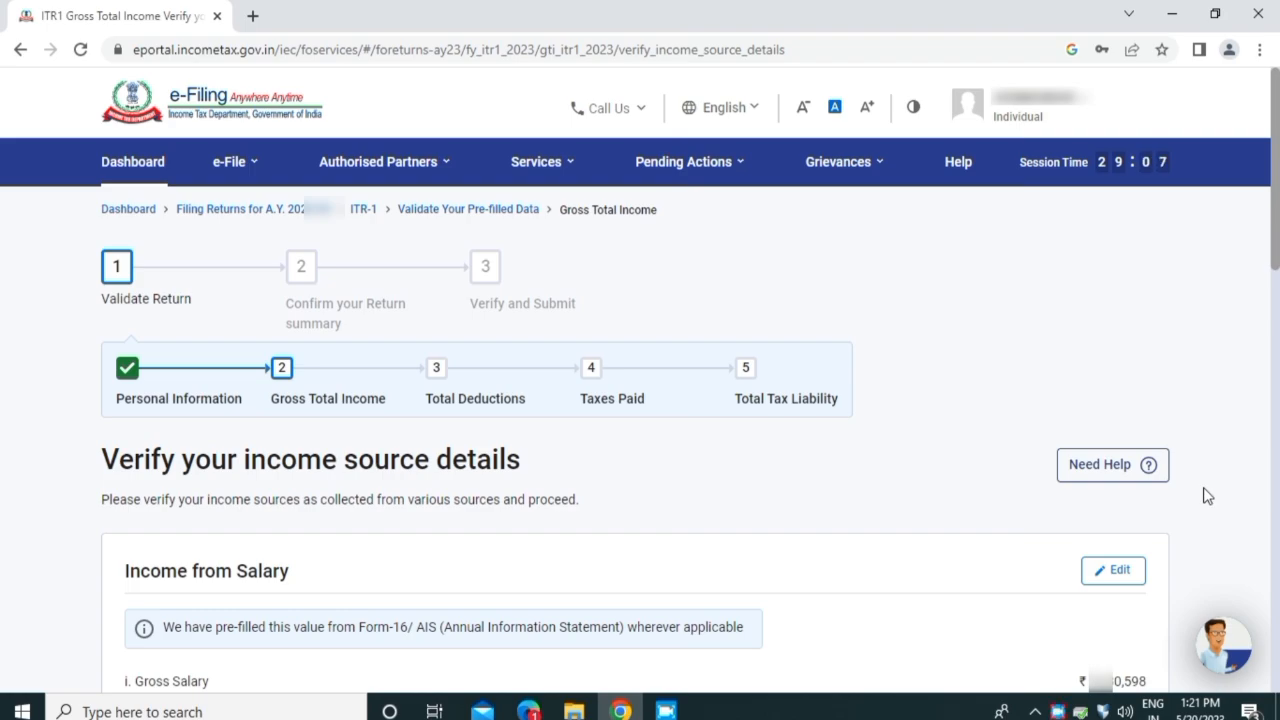
- Review the updated salary figures and open the Income from House Property breakup form
scroll(1207, 495, down, 4)
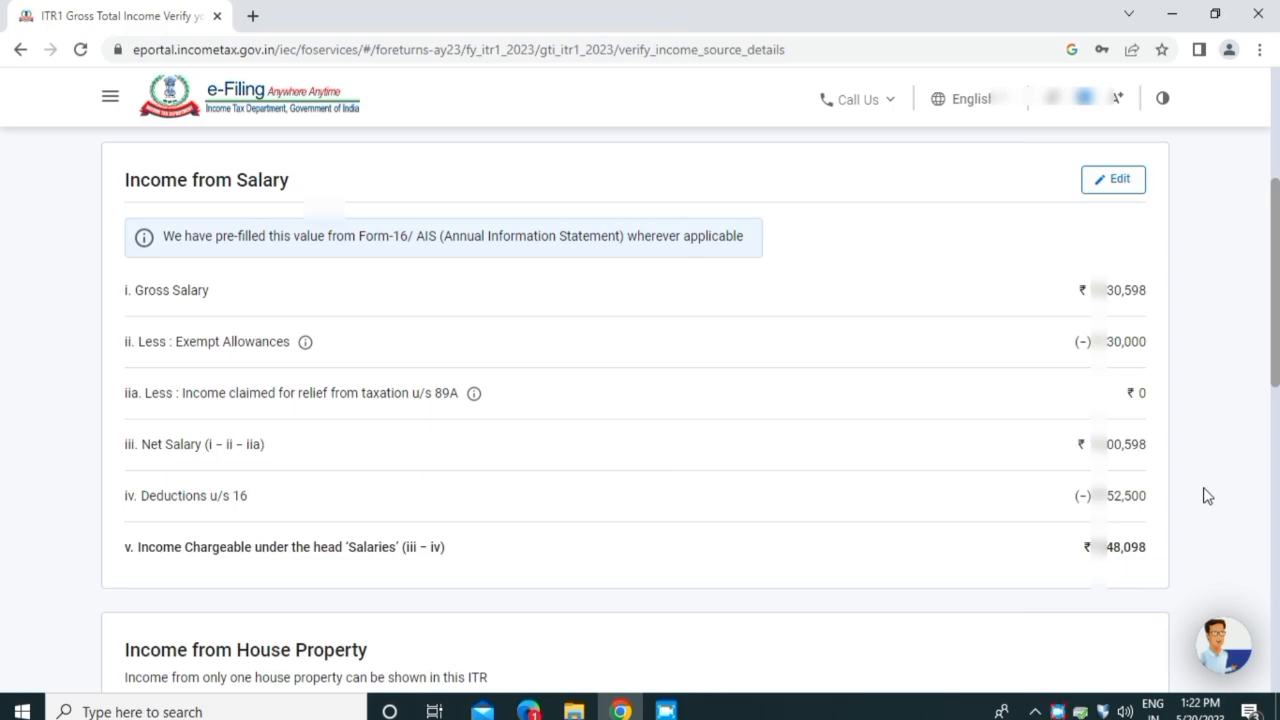
scroll(1207, 496, down, 4)
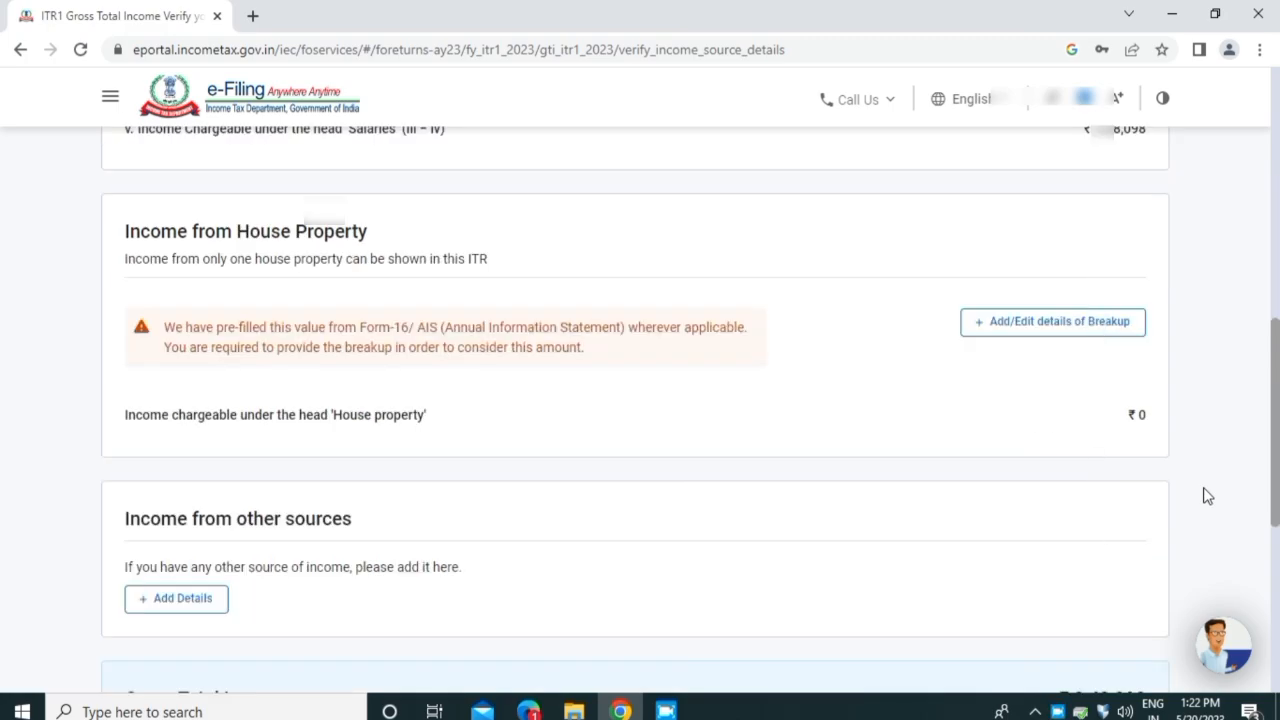
click(1073, 323)
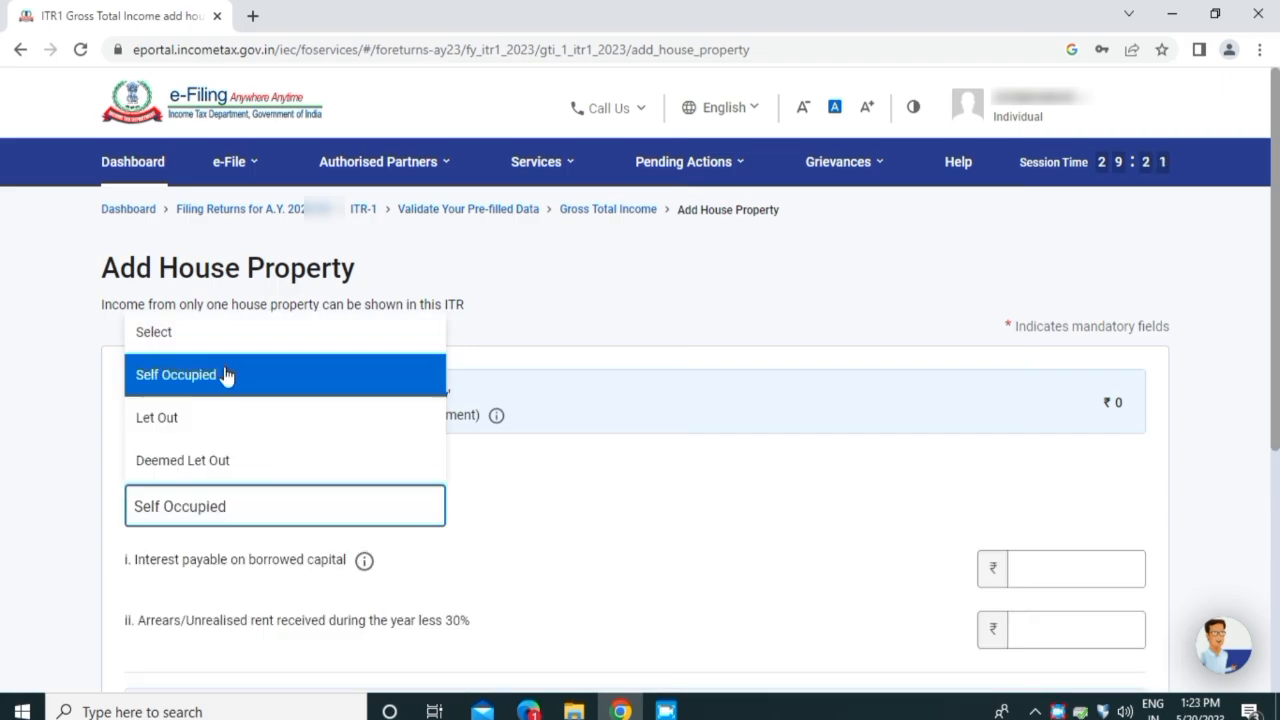
- Select Self Occupied as the Type of House Property and scroll to the Add button
click(226, 374)
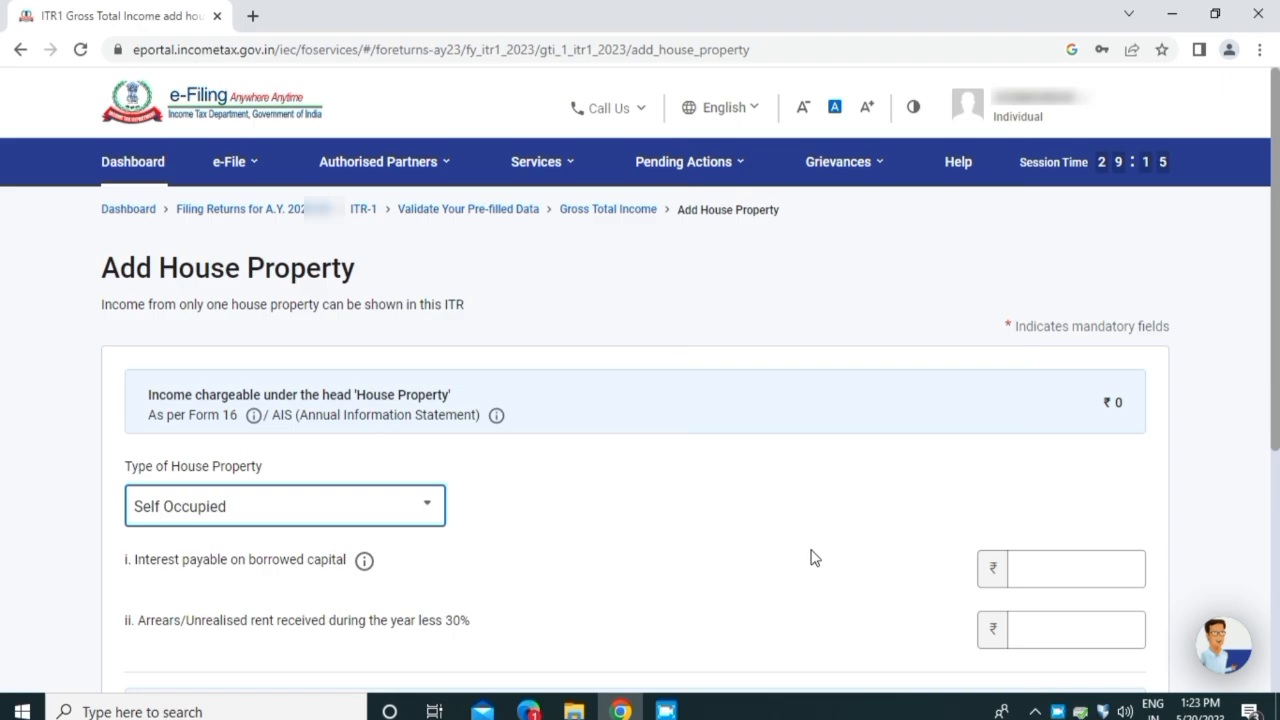
scroll(810, 557, down, 2)
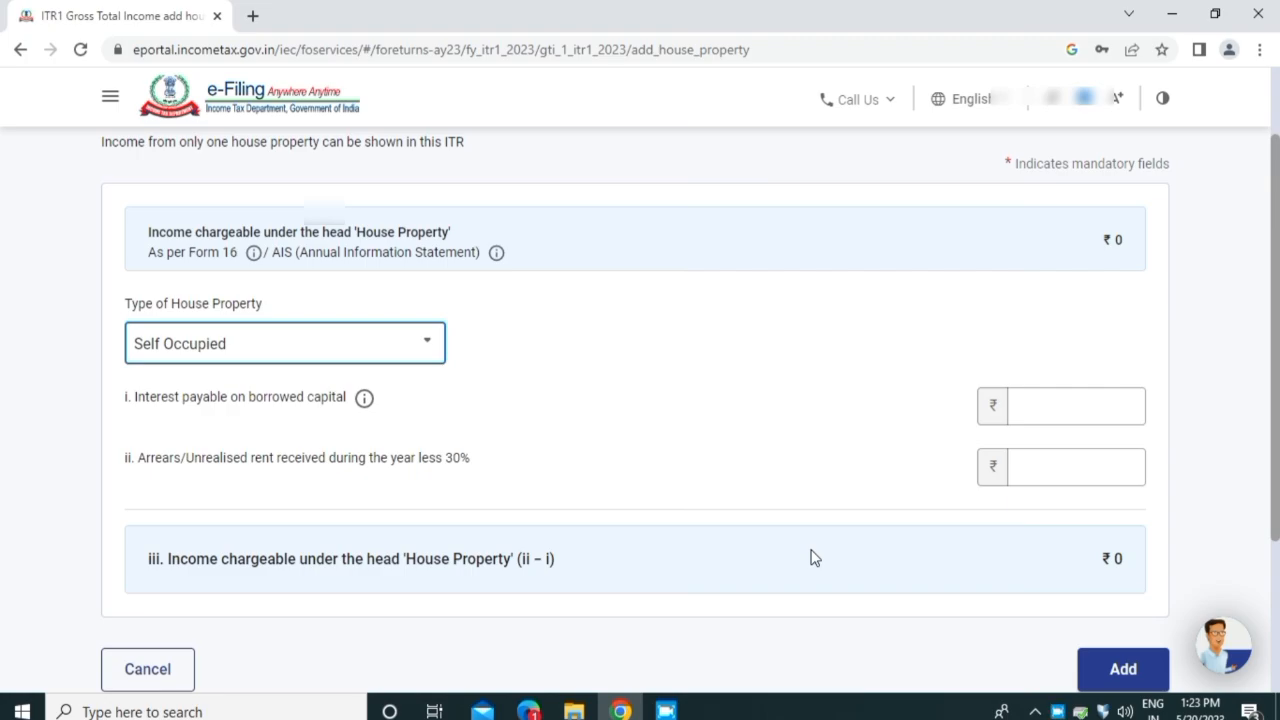
click(148, 669)
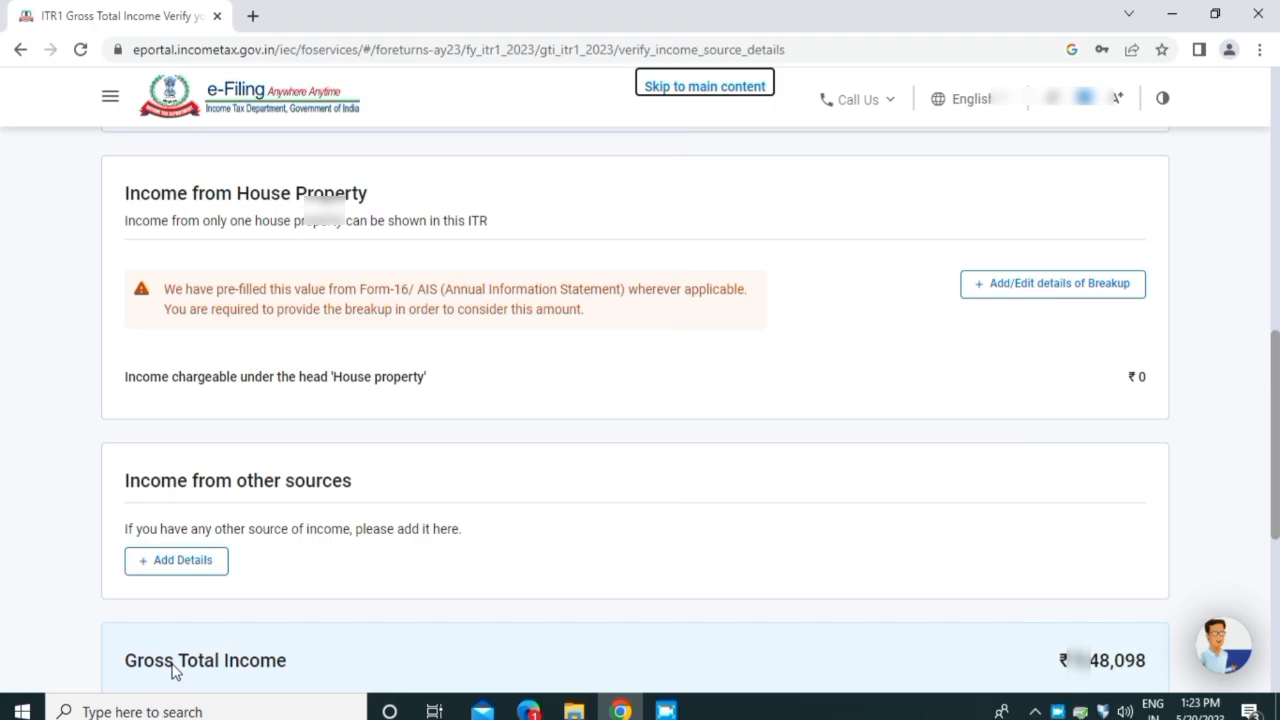
scroll(172, 670, down, 5)
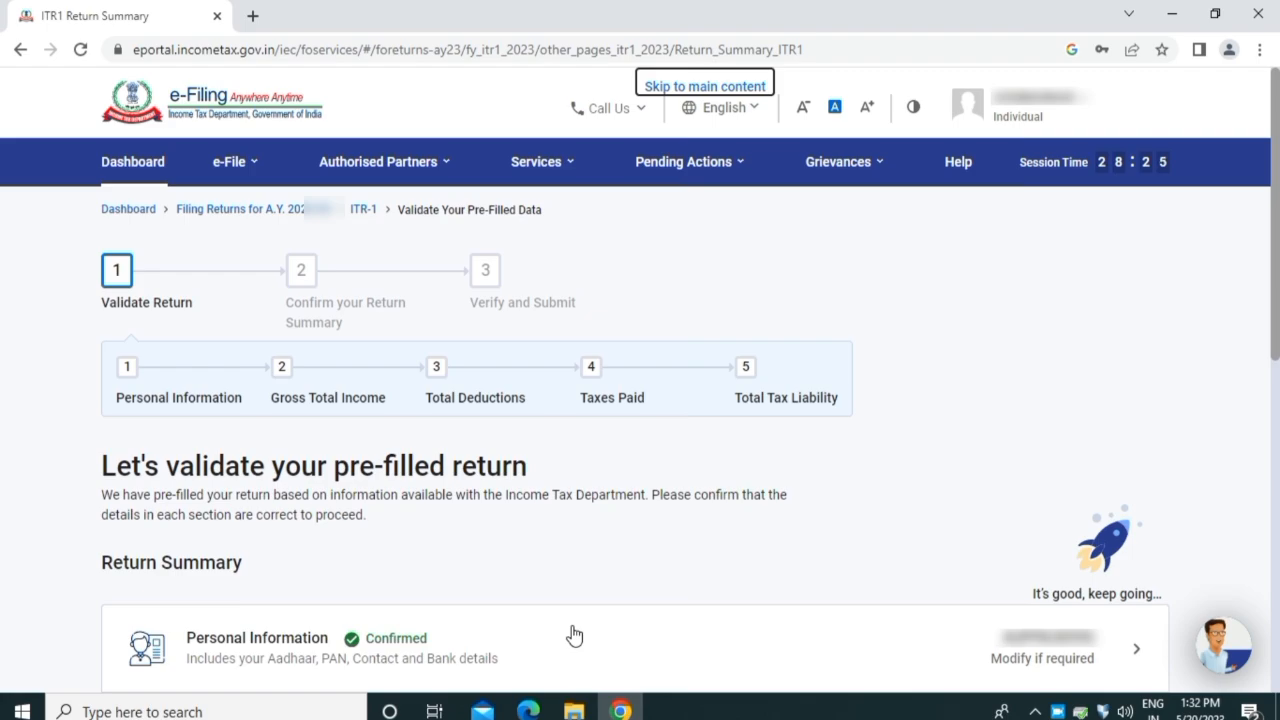
- Open the Deduction questions from the Return Summary's Total Deductions row
scroll(575, 635, down, 4)
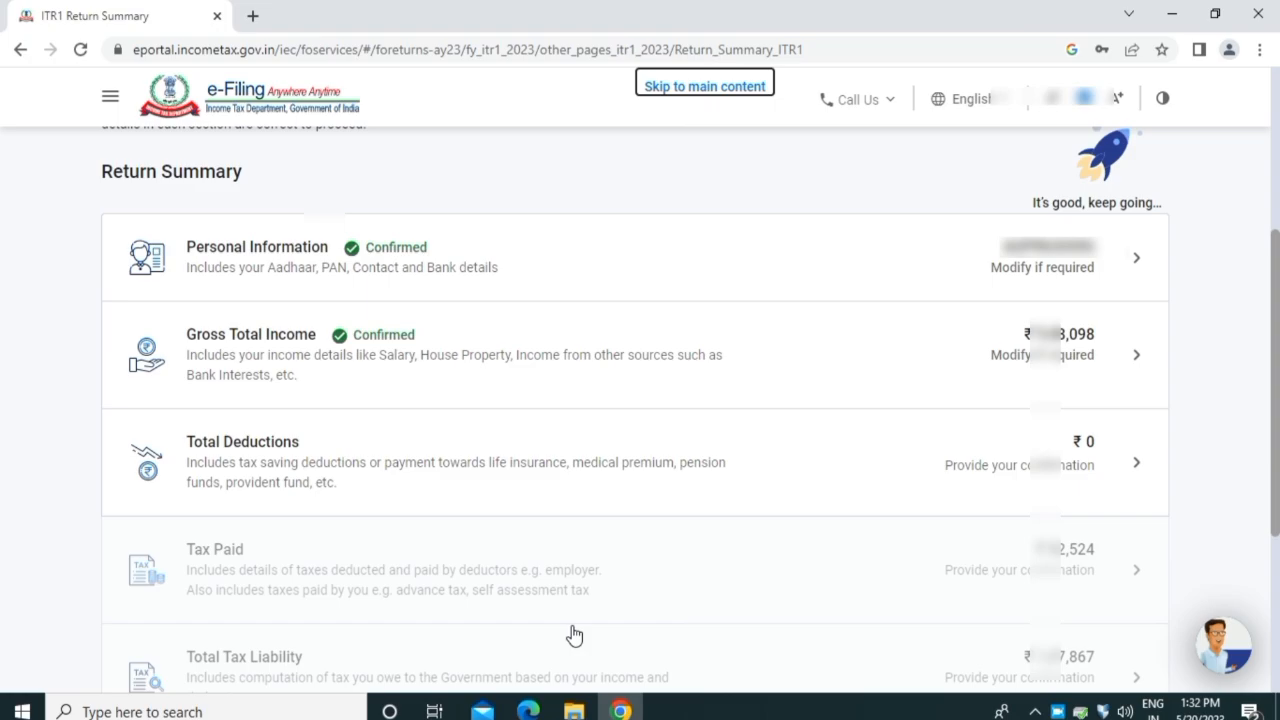
click(293, 455)
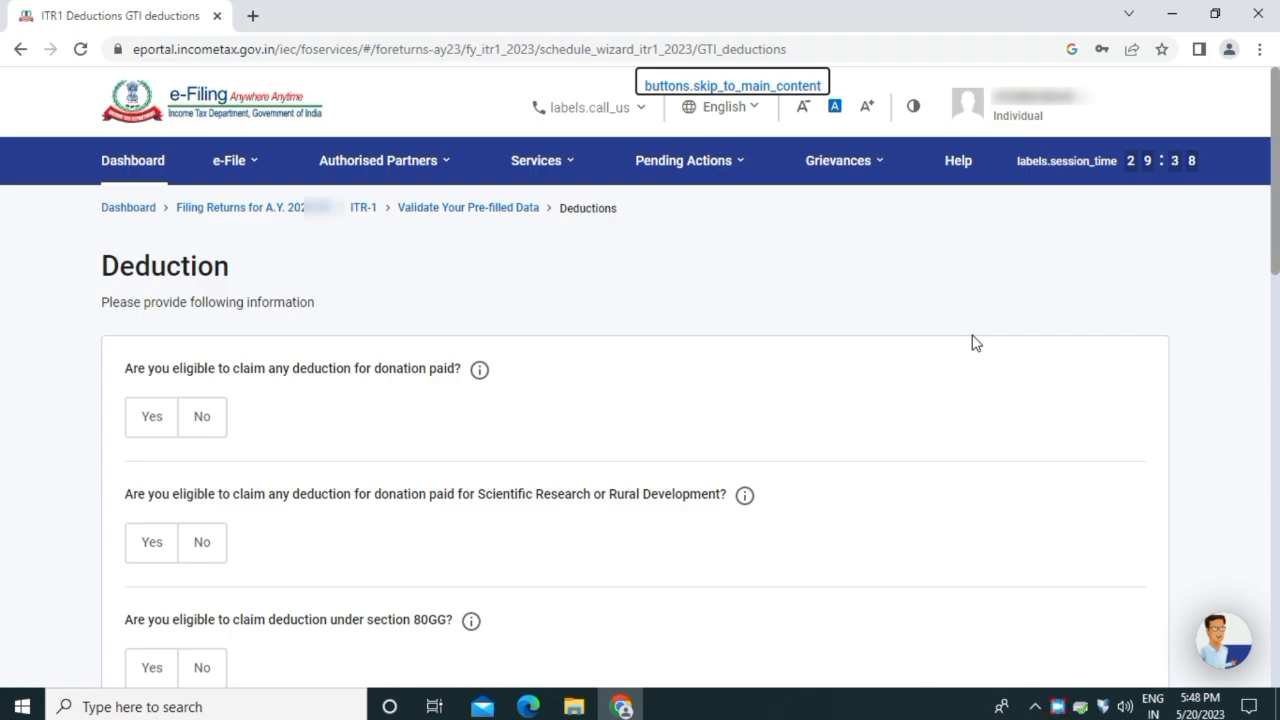
- Answer Yes to 80C with ₹17,984 claimed, and Yes to the 80D question
scroll(309, 249, down, 10)
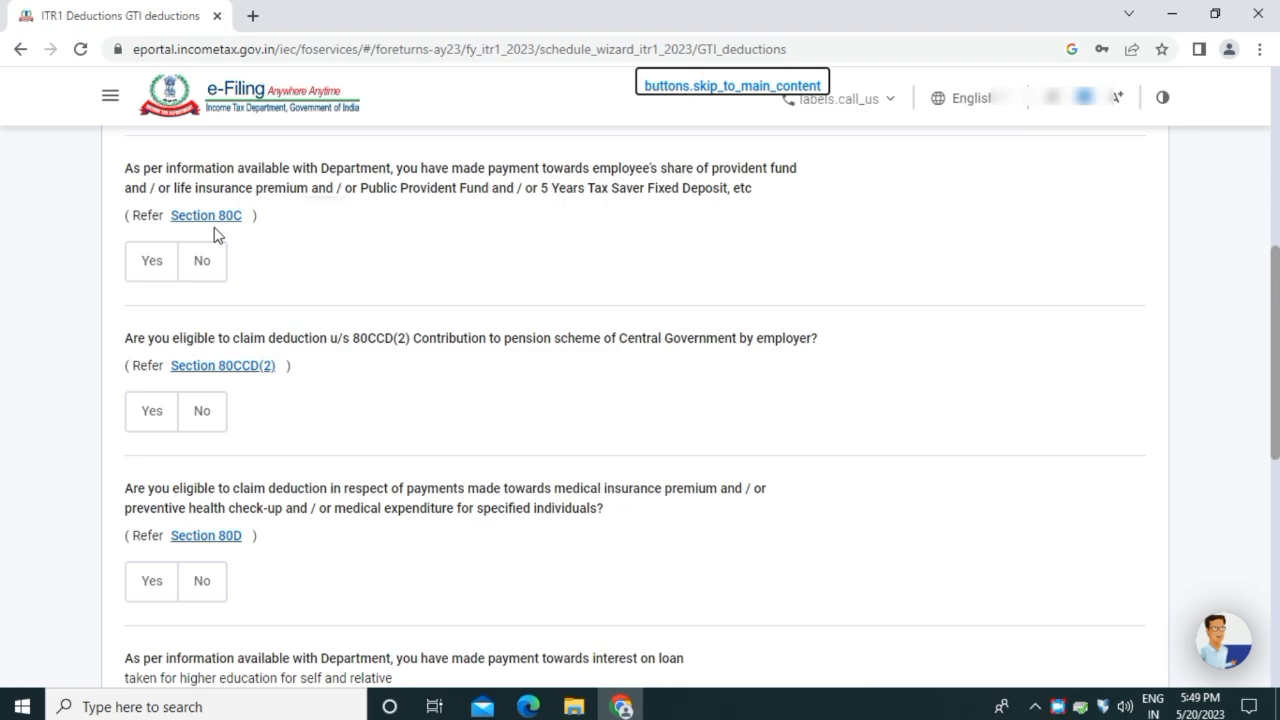
click(157, 262)
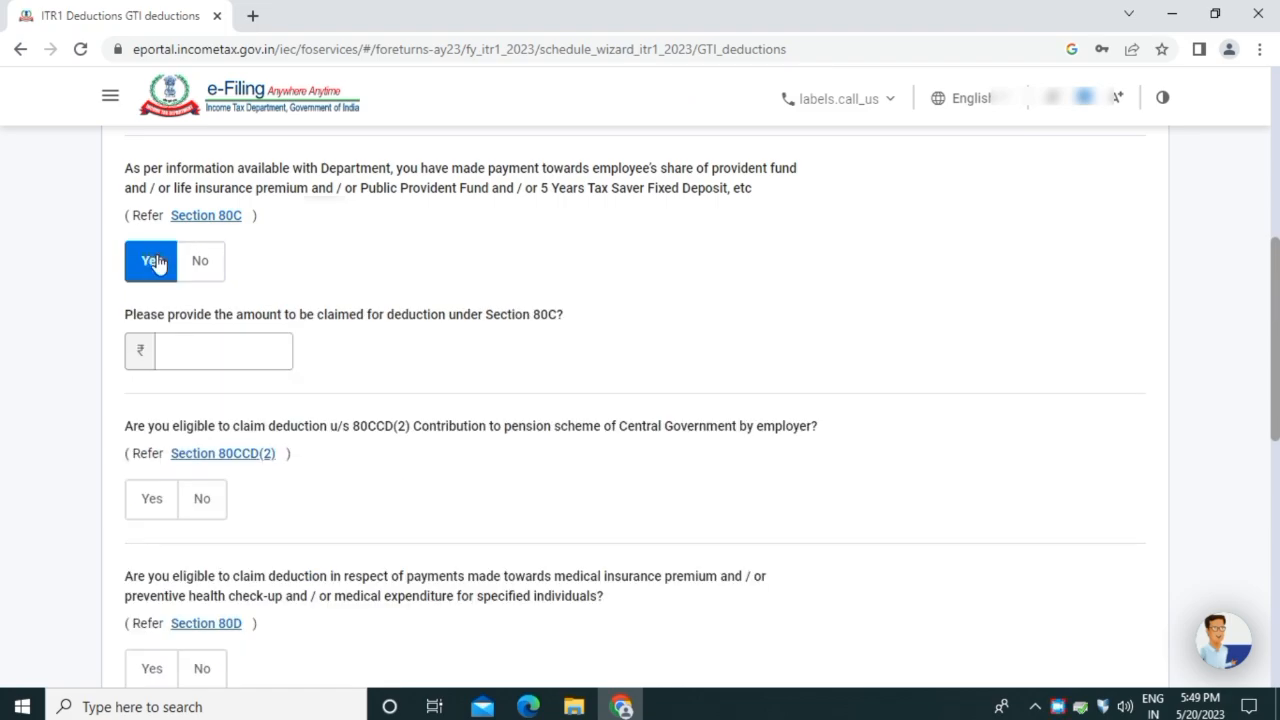
click(200, 348)
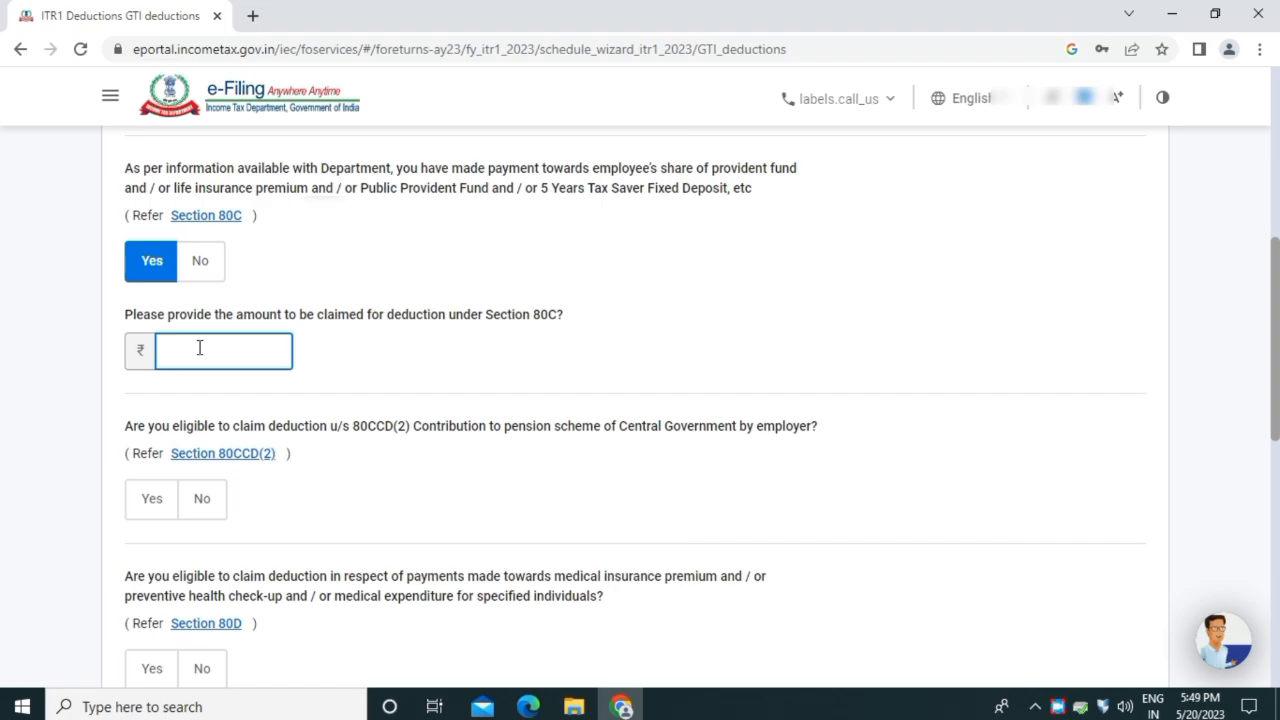
text(17984)
click(453, 341)
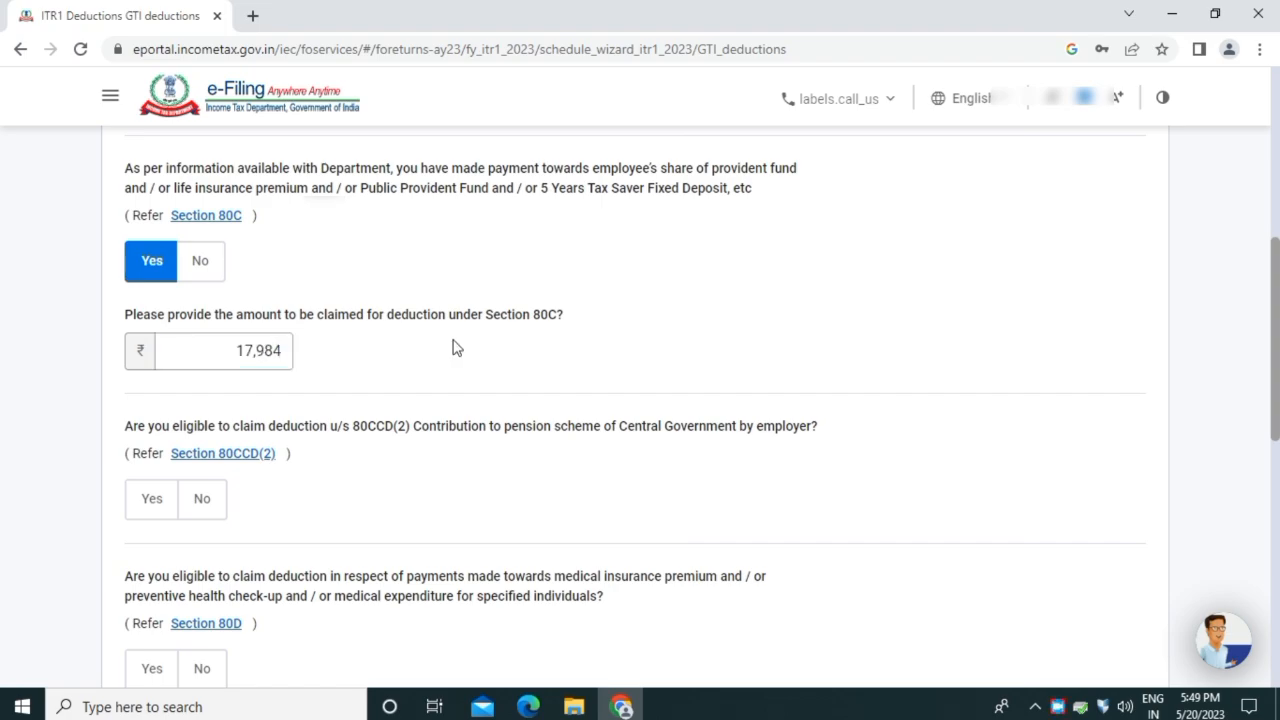
scroll(273, 503, down, 2)
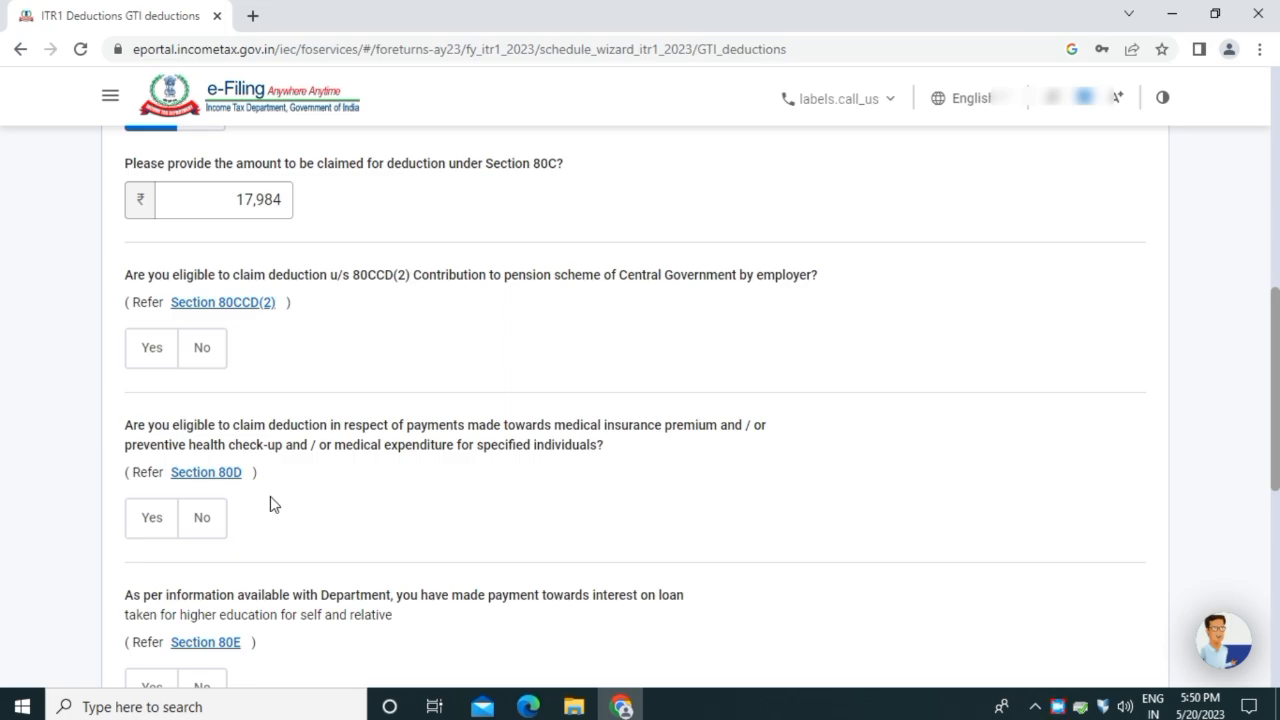
click(152, 519)
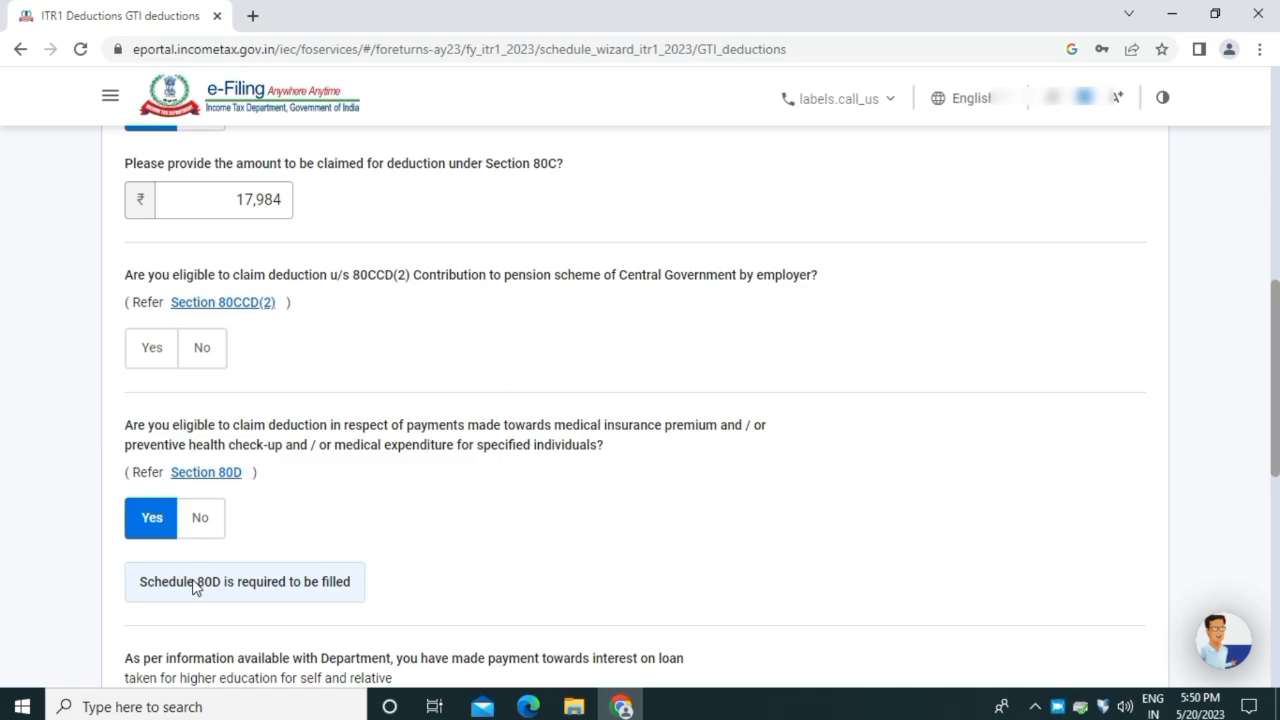
scroll(1091, 611, down, 5)
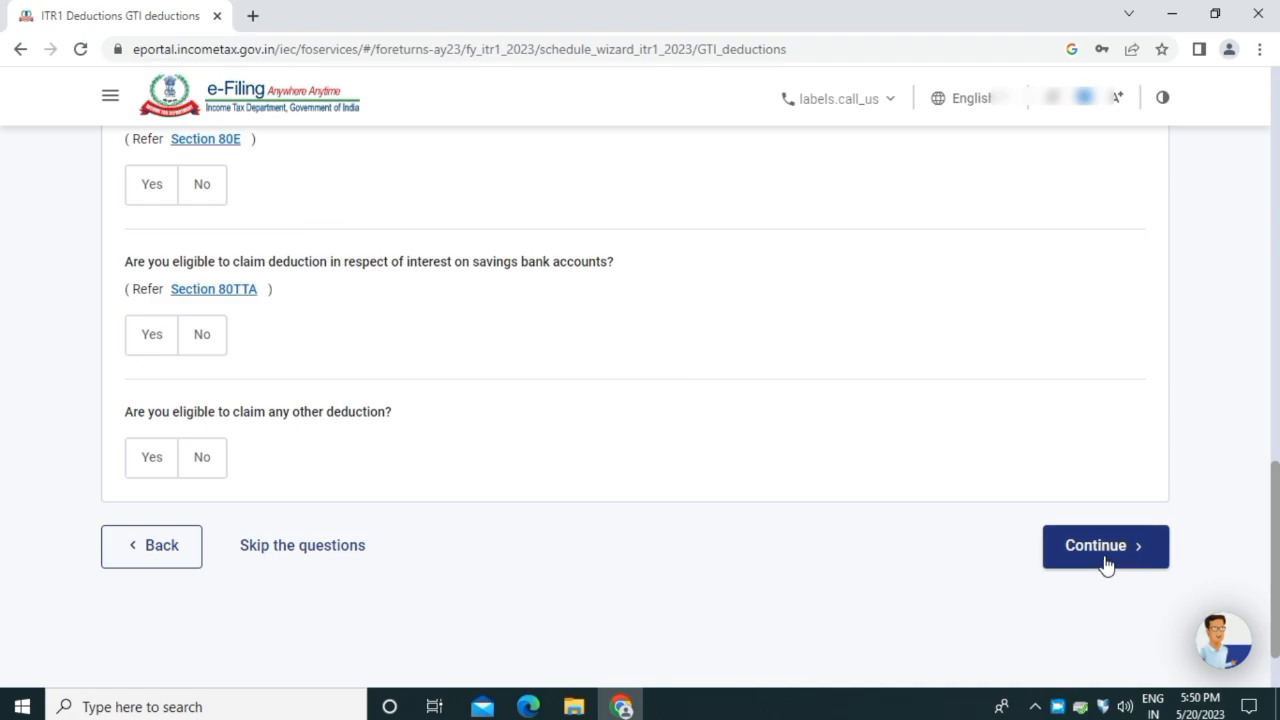
- Continue to Verify your deductions, review the ₹17,984 80C entry, and open Add 80D
click(1106, 562)
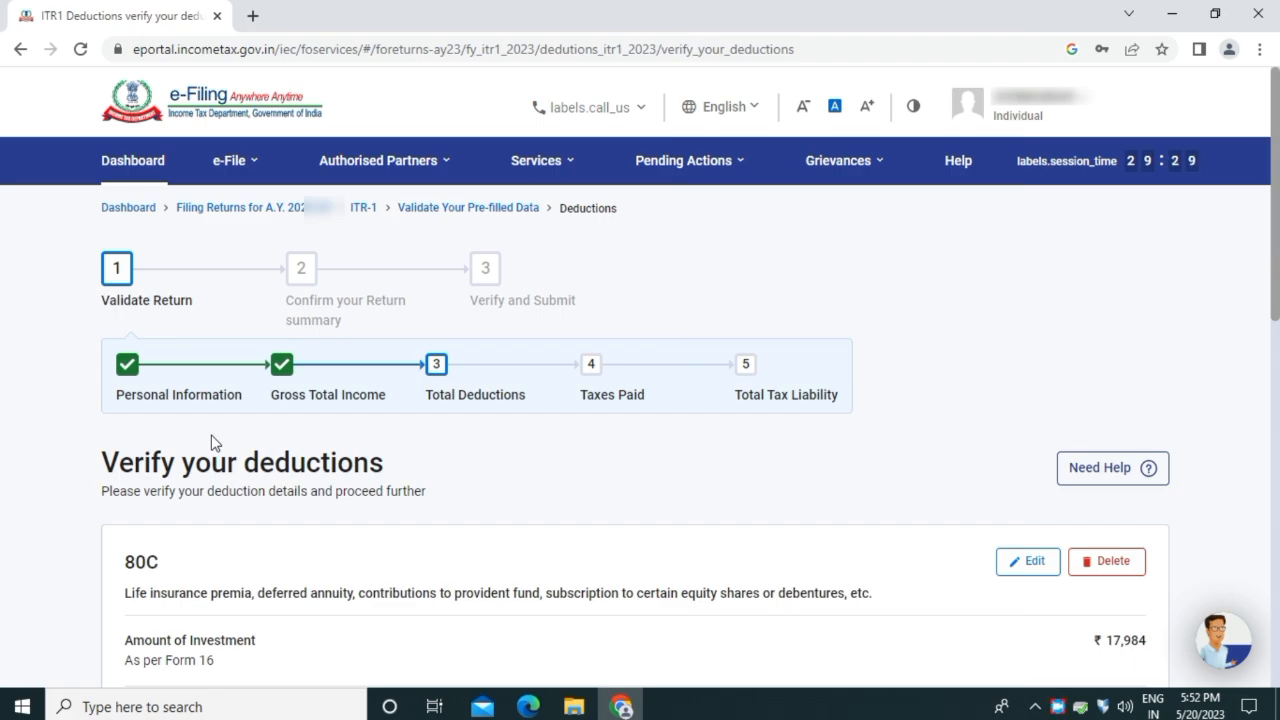
scroll(211, 443, down, 2)
scroll(211, 440, down, 1)
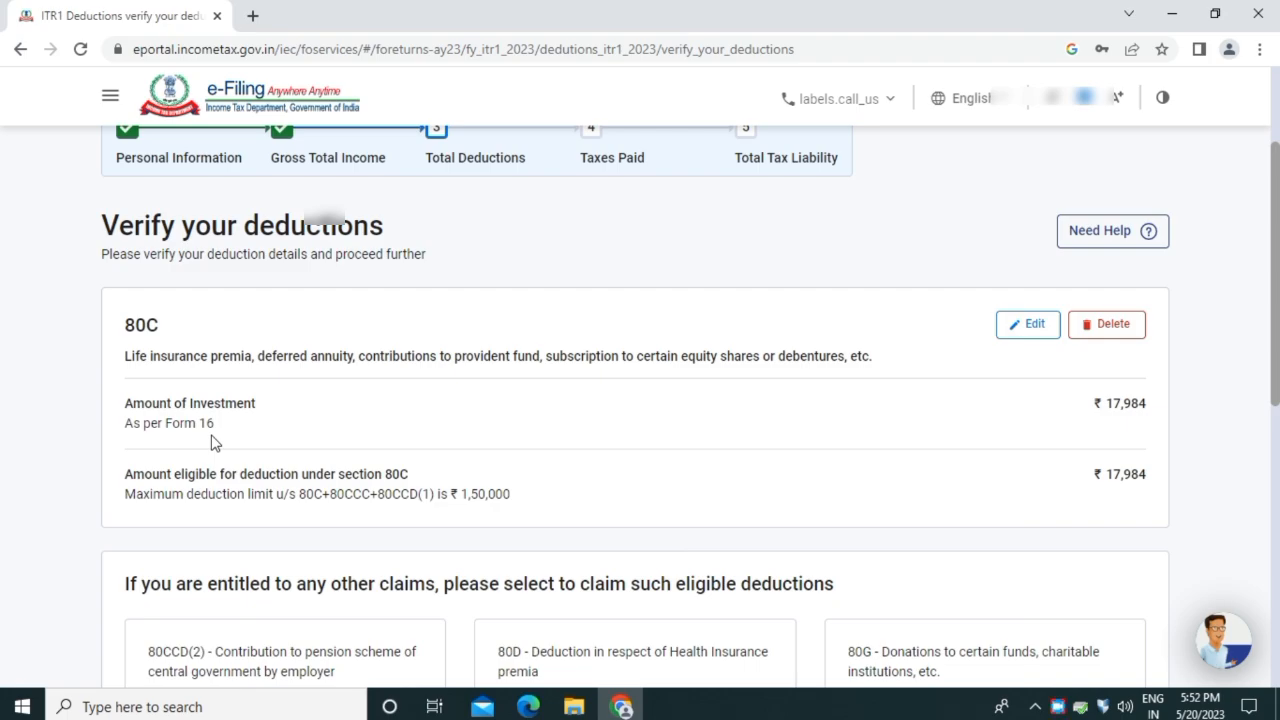
scroll(211, 443, down, 2)
scroll(211, 443, down, 3)
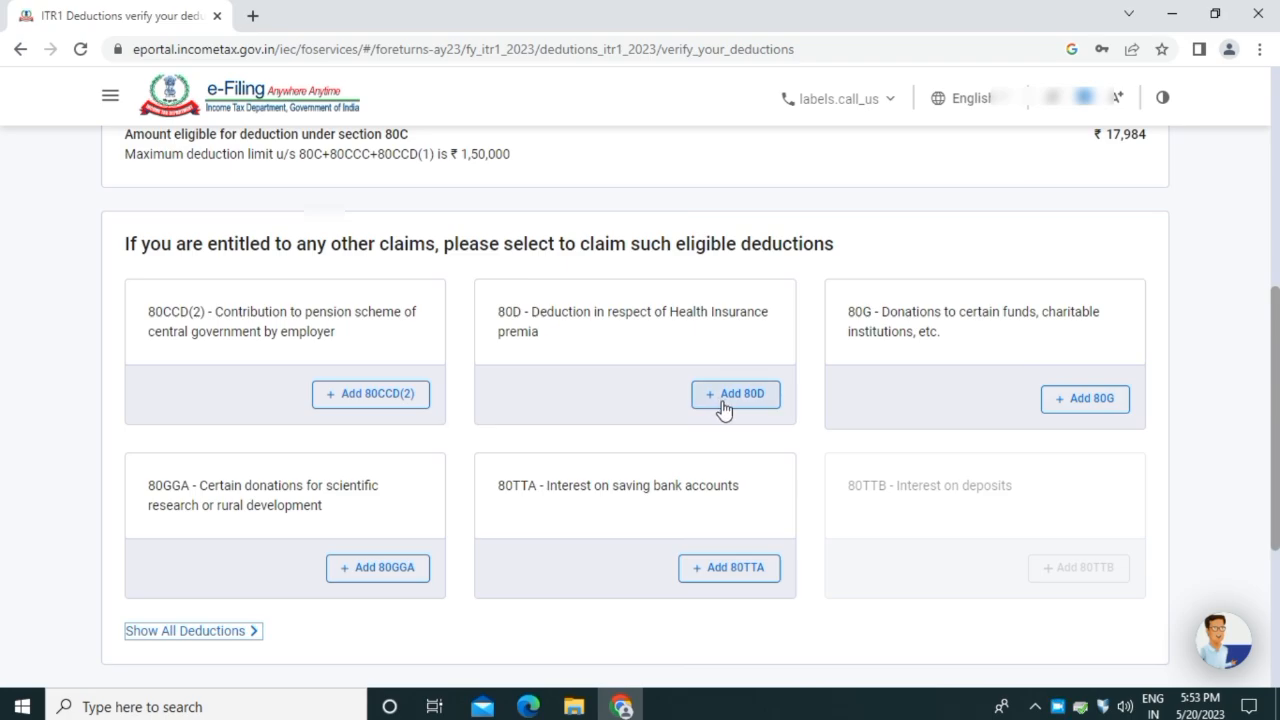
click(724, 400)
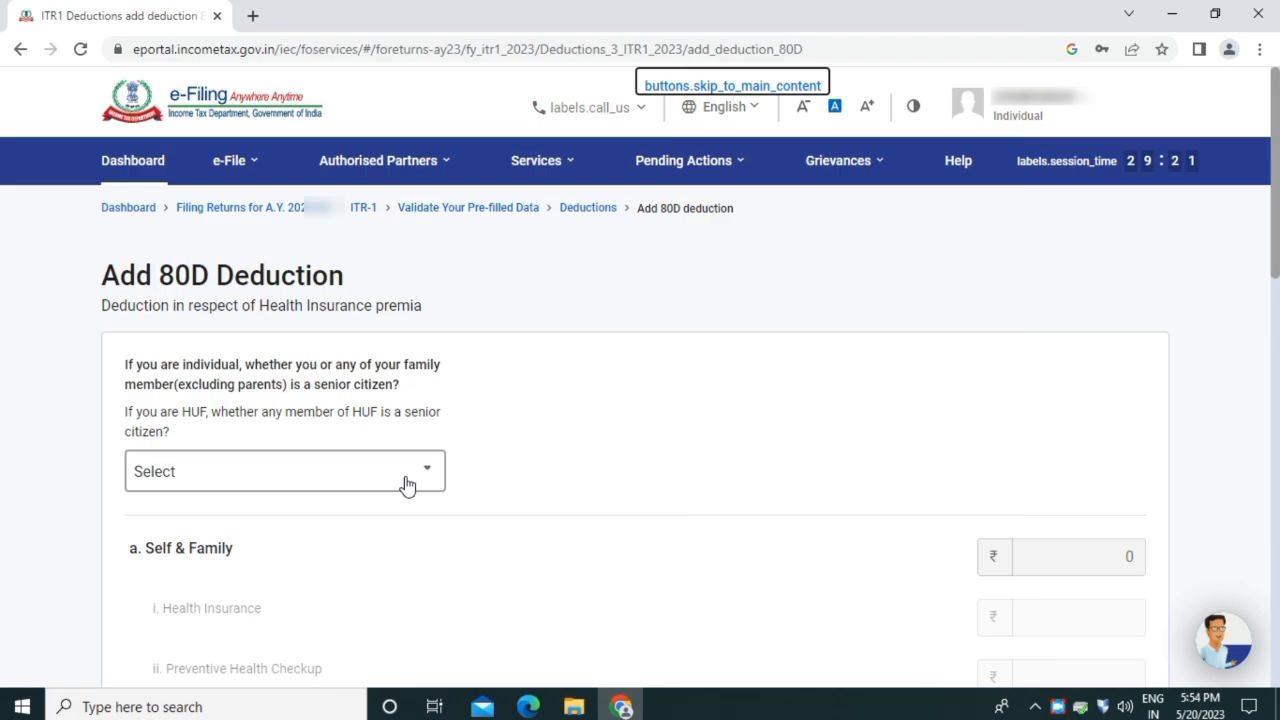
- Add an 80D deduction of ₹3,600 health insurance with no senior citizens for family or parents
click(407, 486)
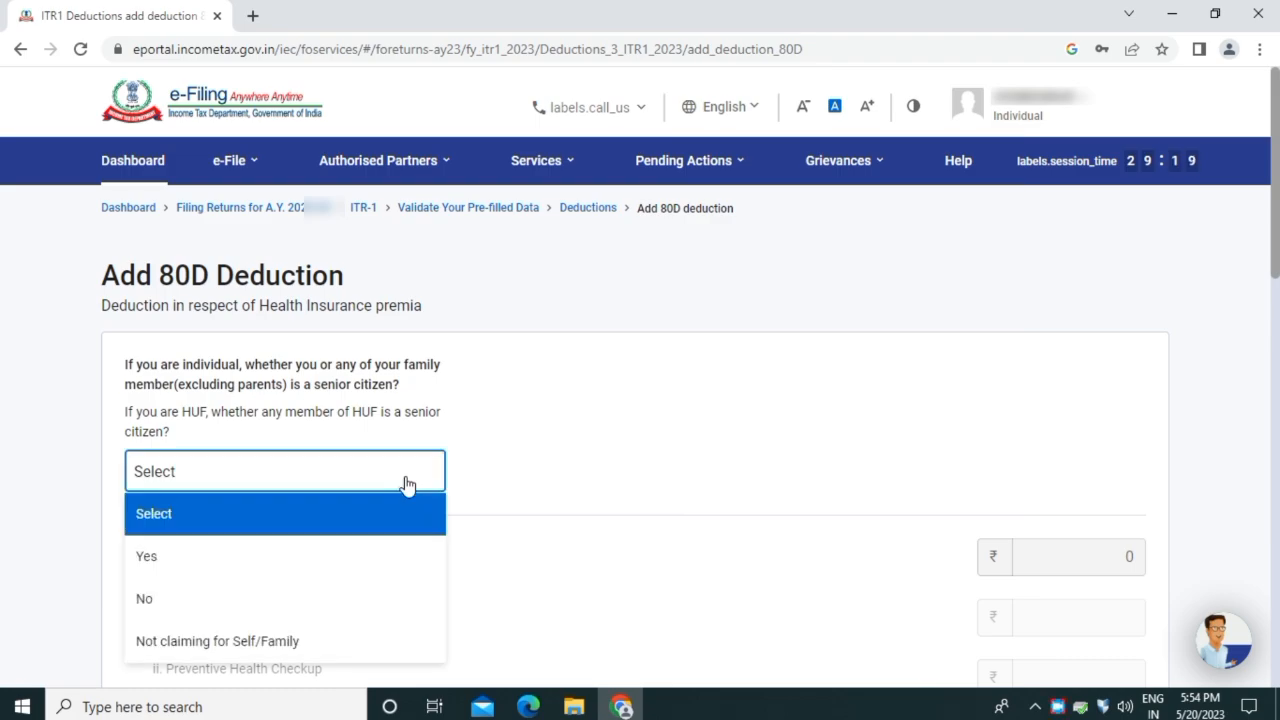
click(213, 612)
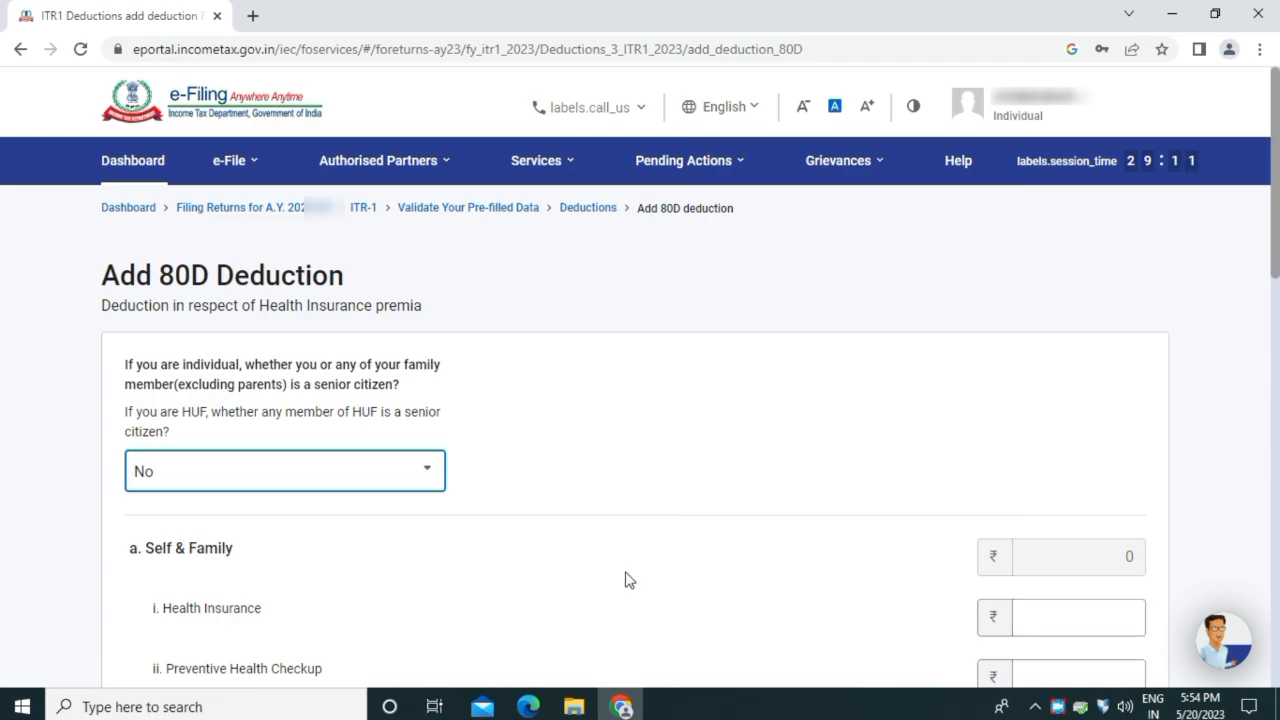
click(1088, 625)
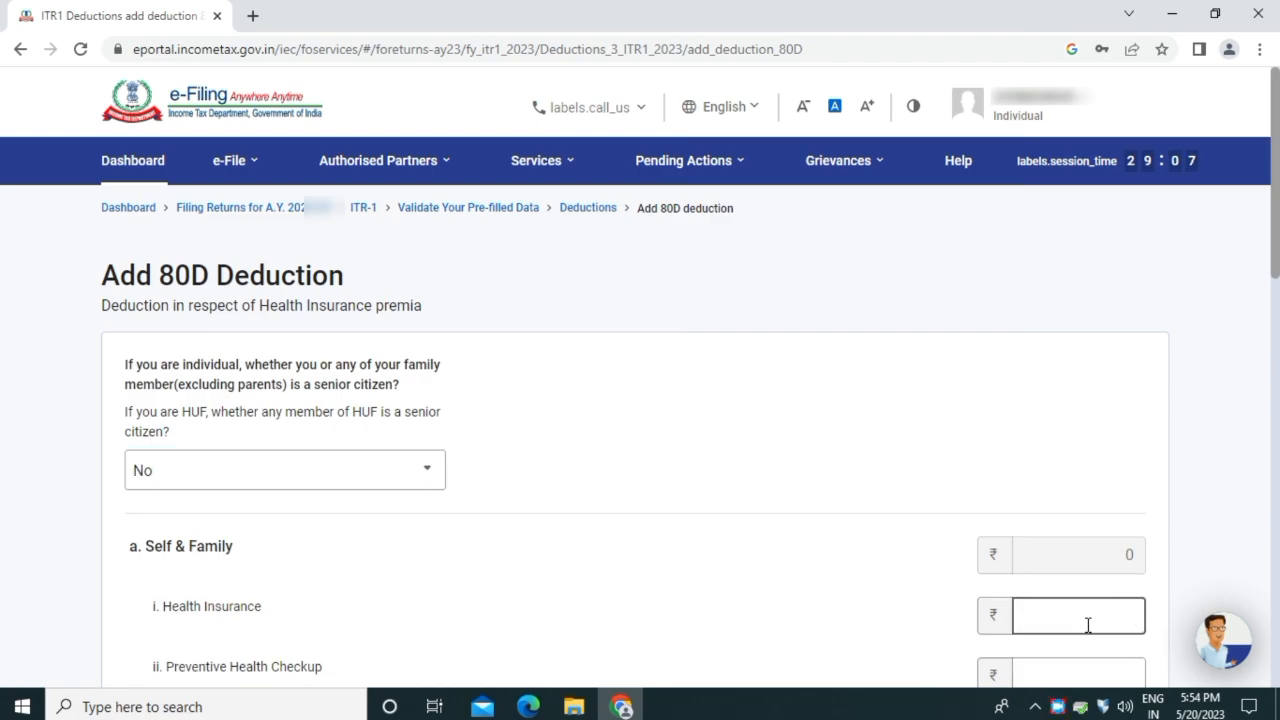
text(3600)
click(846, 633)
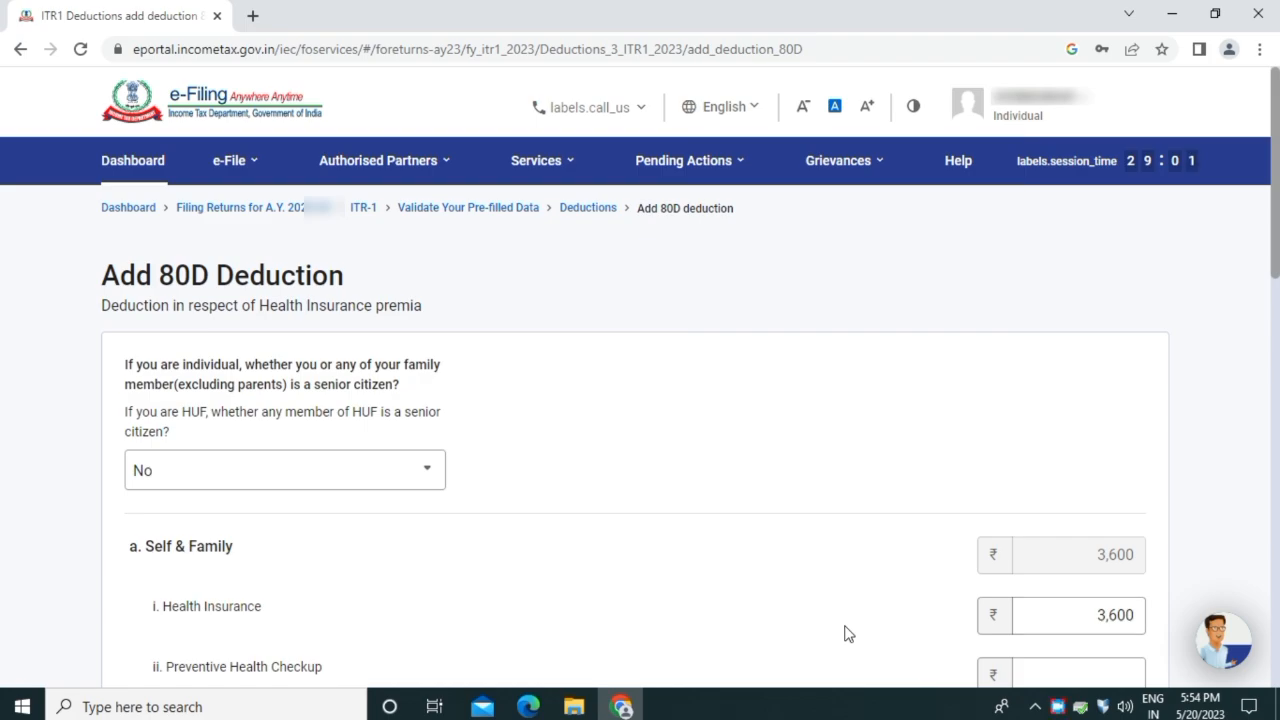
scroll(801, 414, down, 5)
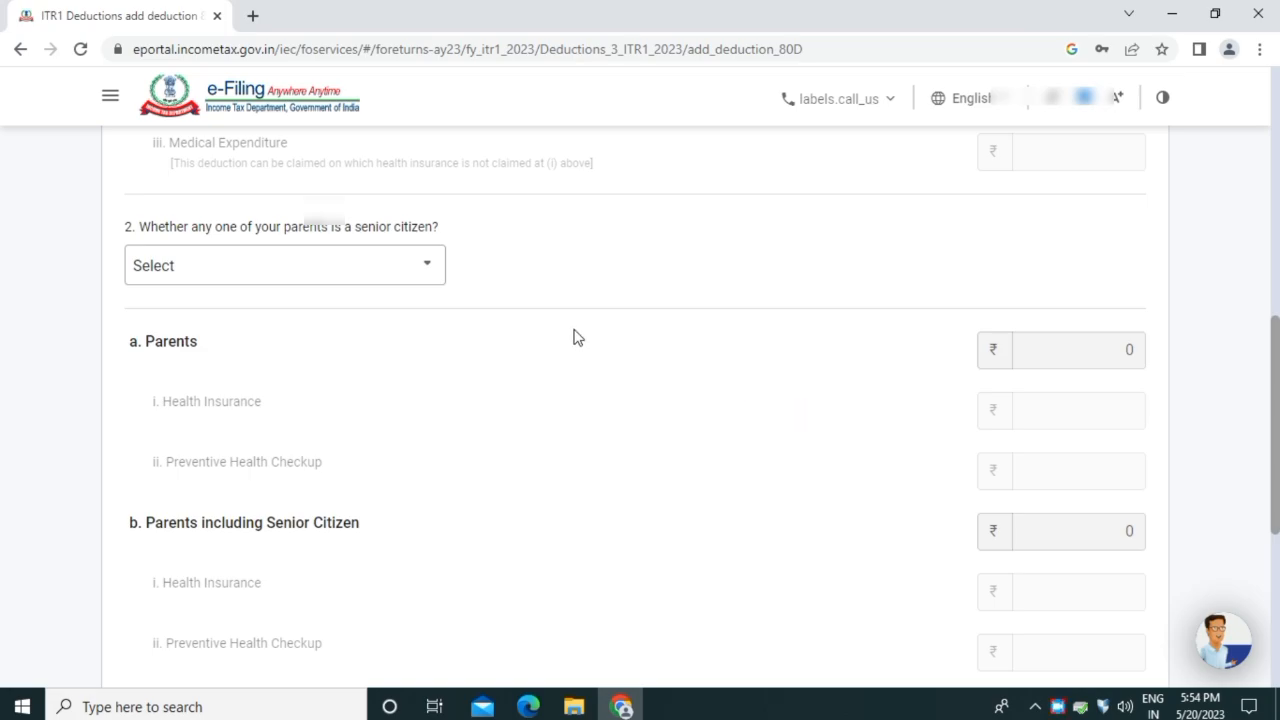
click(405, 272)
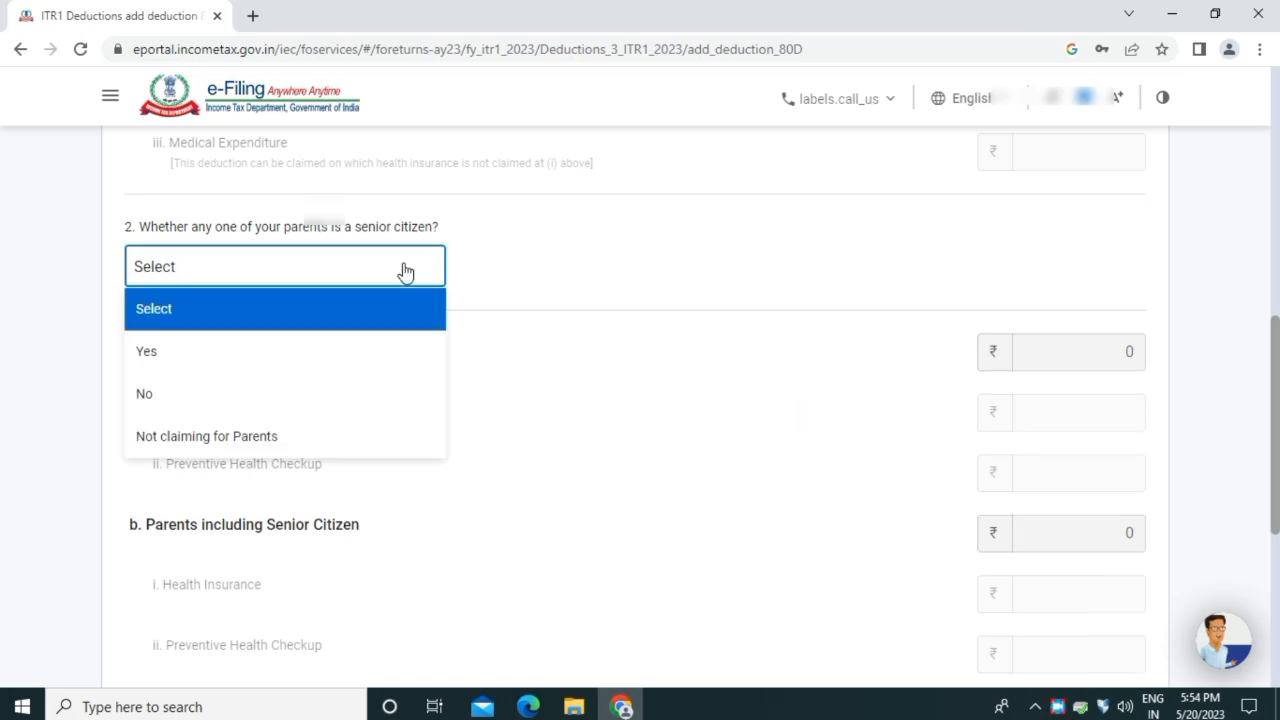
click(241, 411)
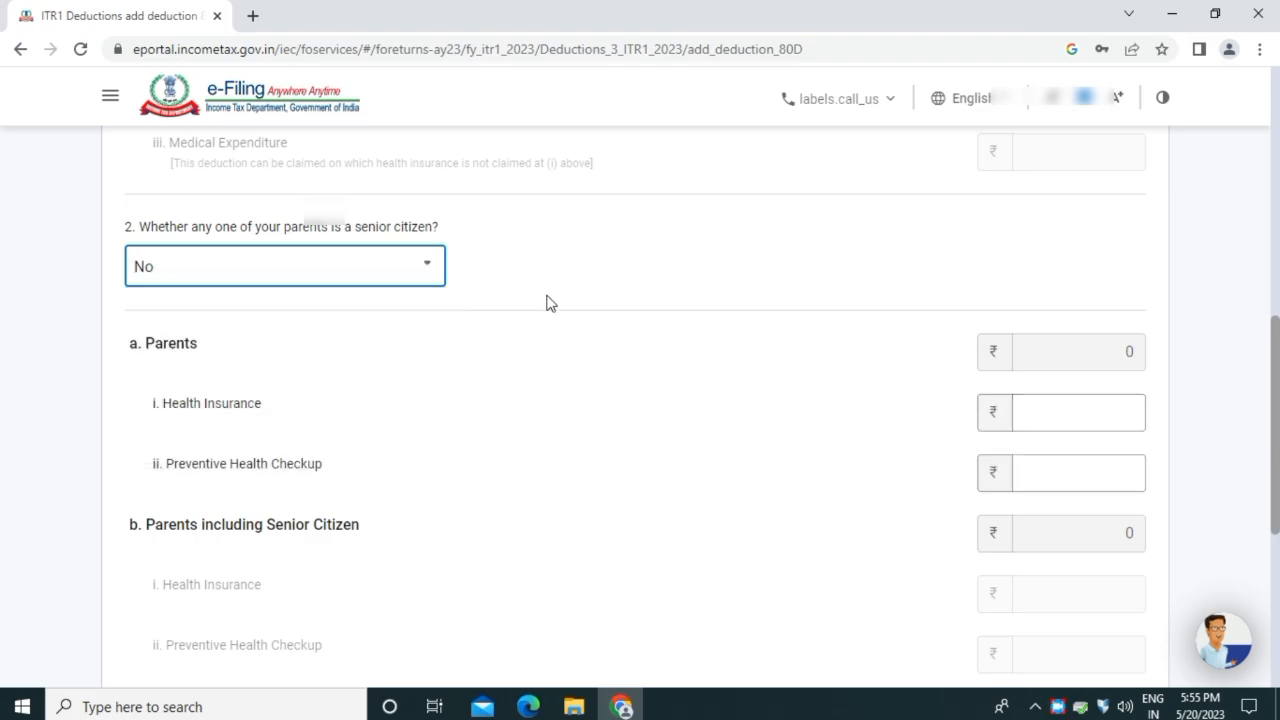
scroll(556, 364, down, 5)
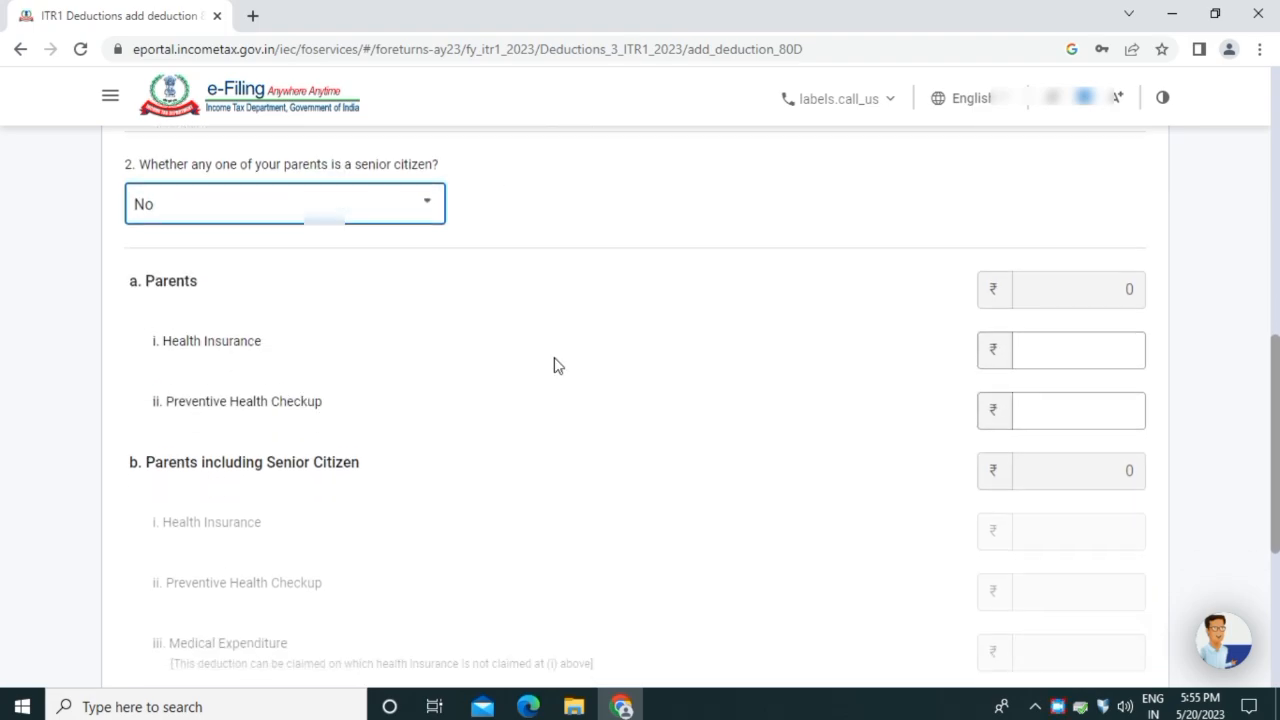
scroll(553, 357, down, 1)
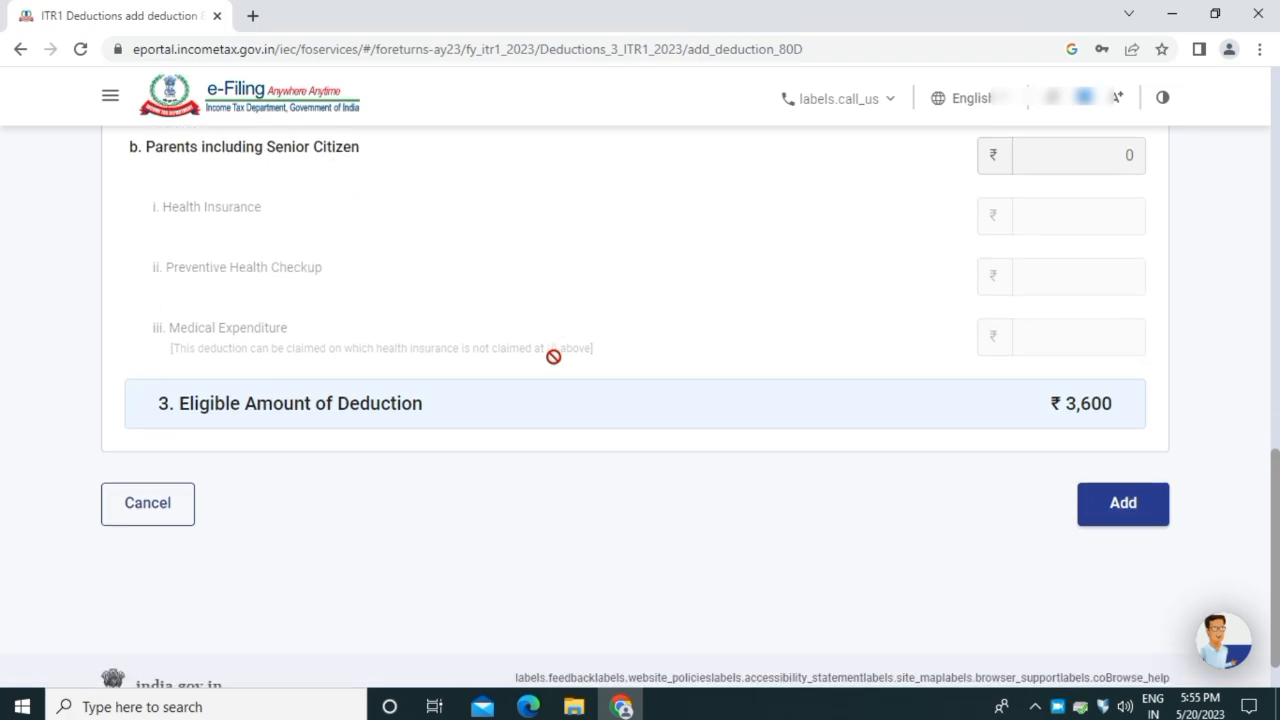
click(1158, 510)
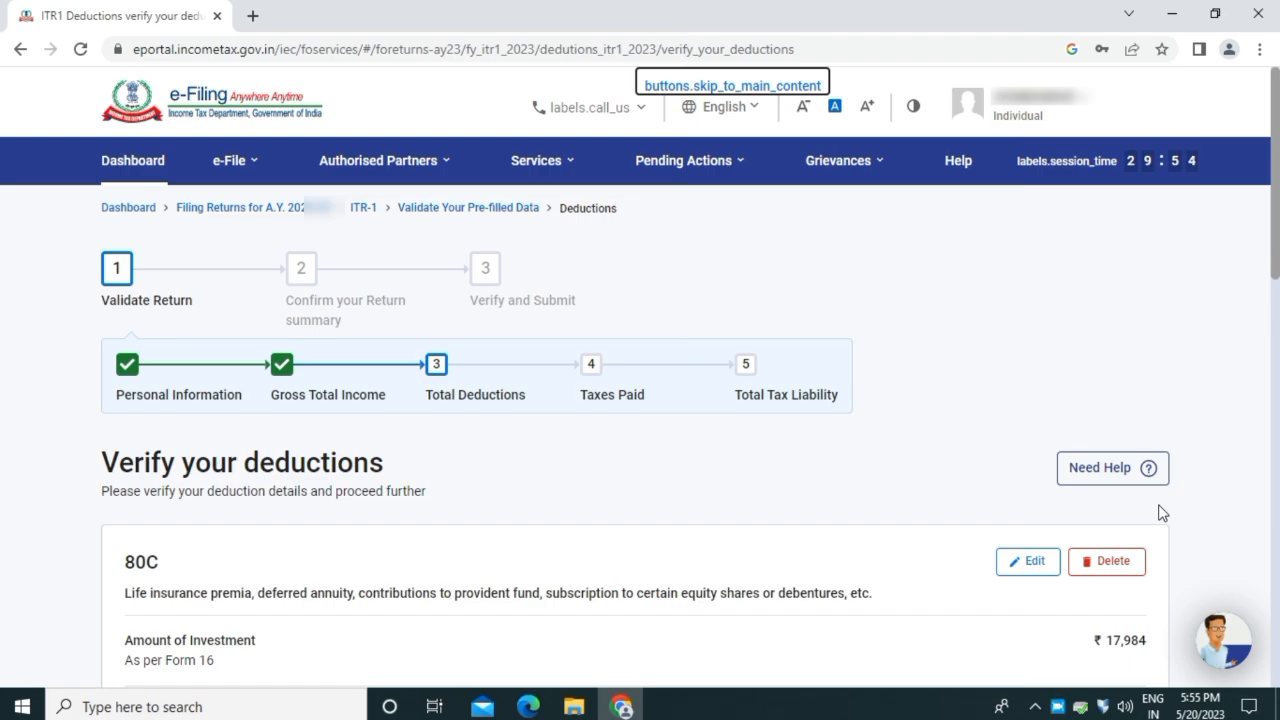
- Pick 80CCD(1) pension contribution from Show All Deductions and add it
scroll(1160, 512, down, 2)
scroll(1160, 512, down, 3)
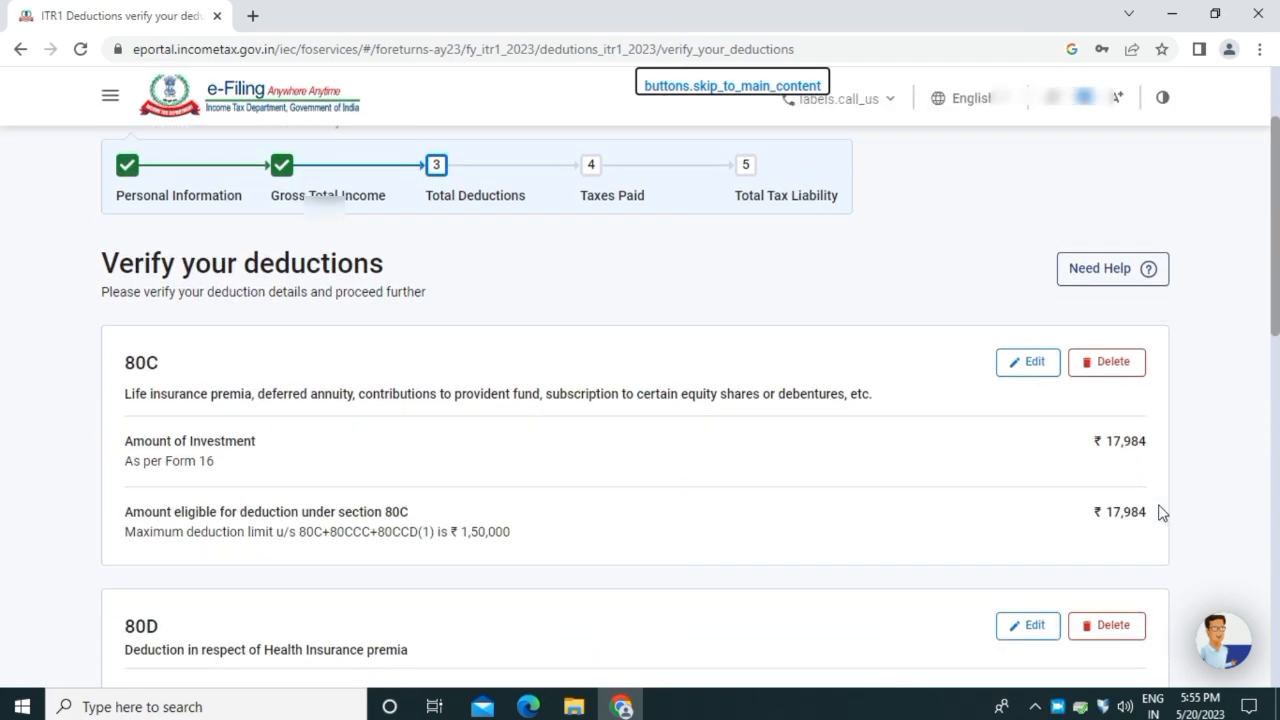
scroll(1160, 512, down, 1)
scroll(1160, 512, down, 2)
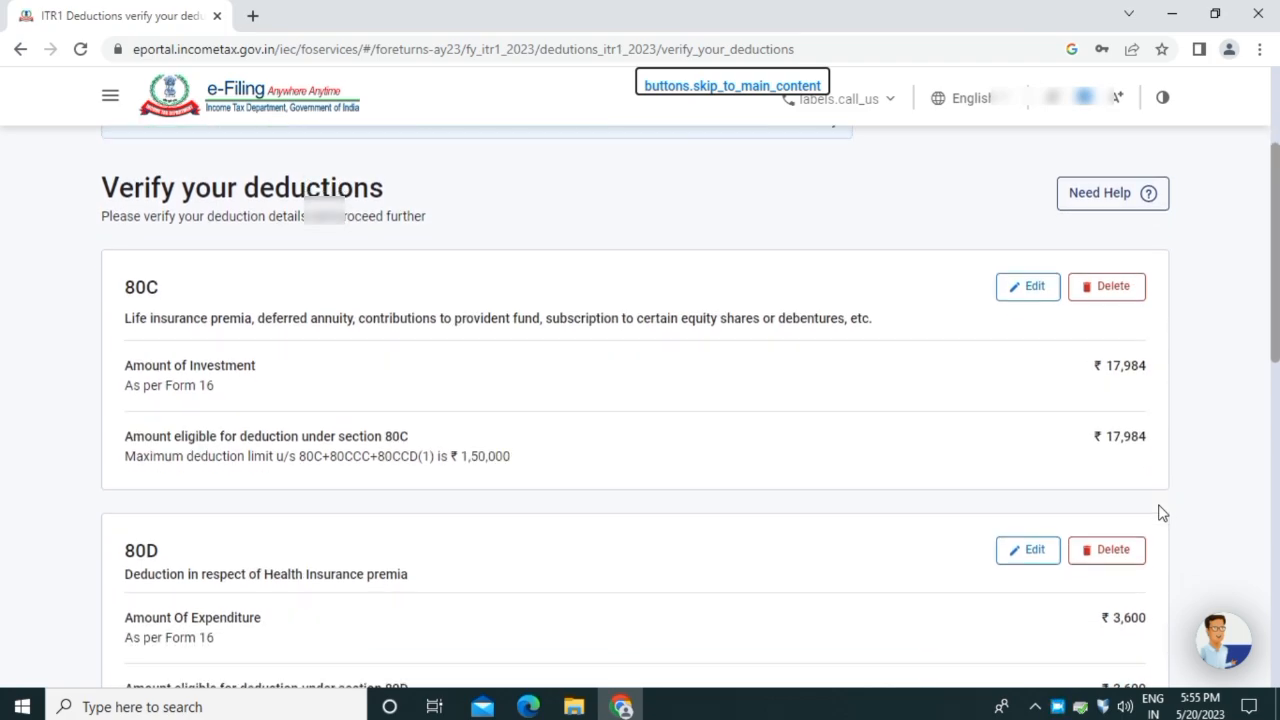
scroll(1160, 512, down, 3)
scroll(1160, 512, down, 5)
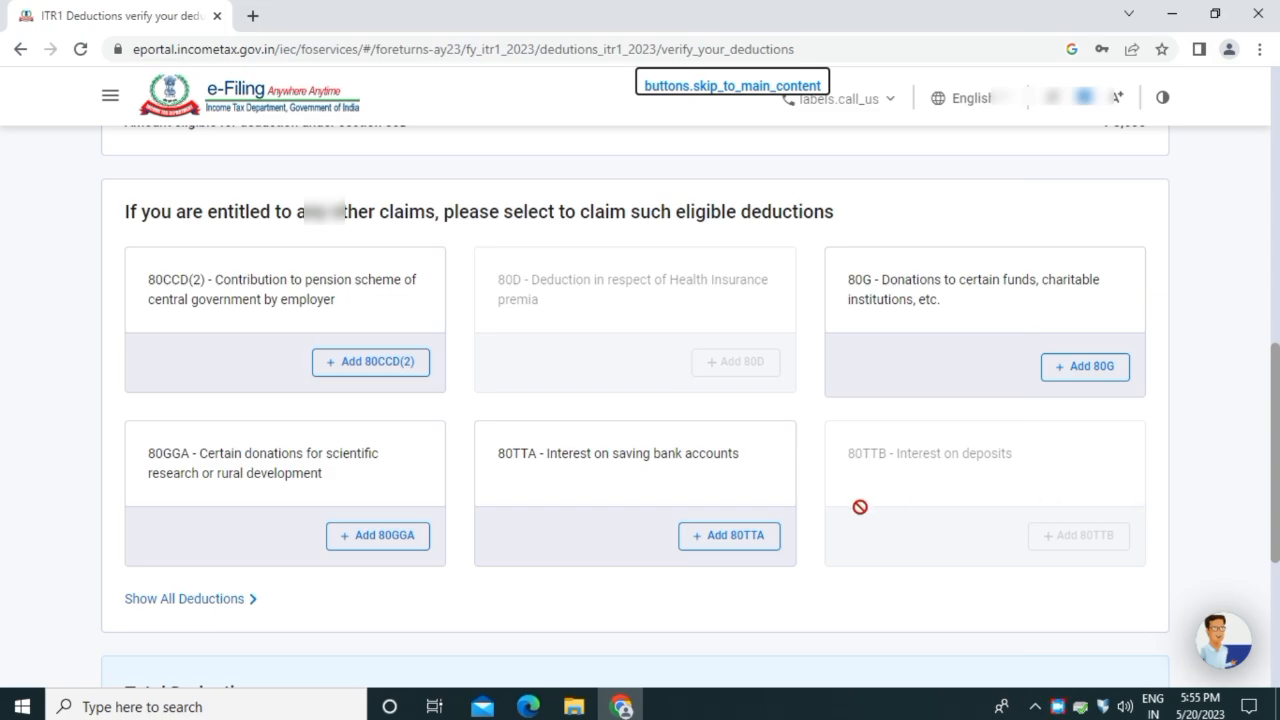
click(237, 606)
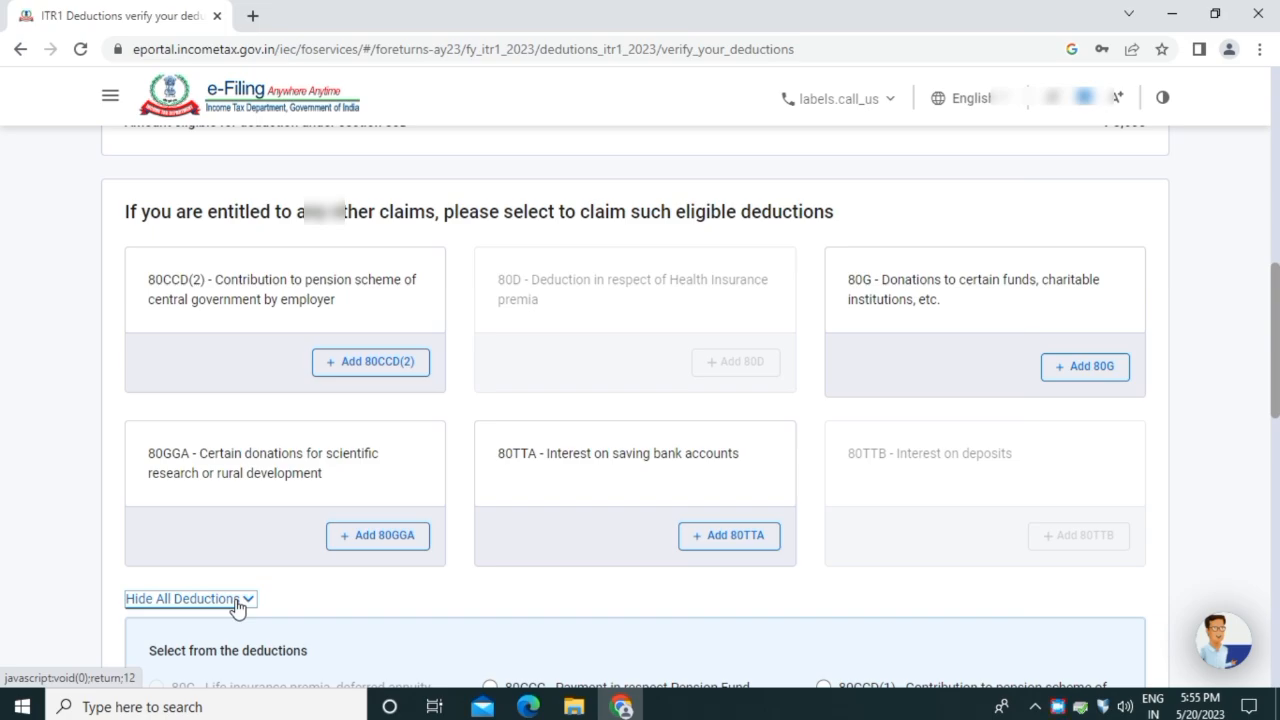
scroll(237, 606, down, 3)
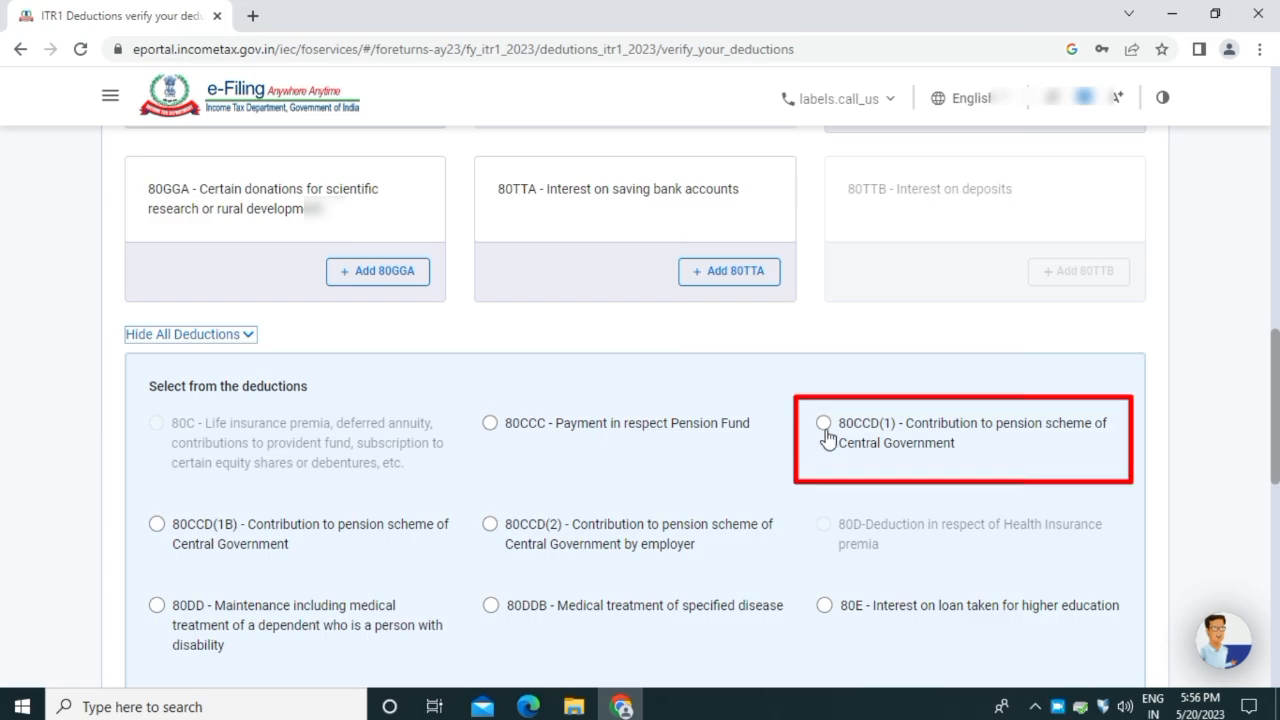
click(824, 427)
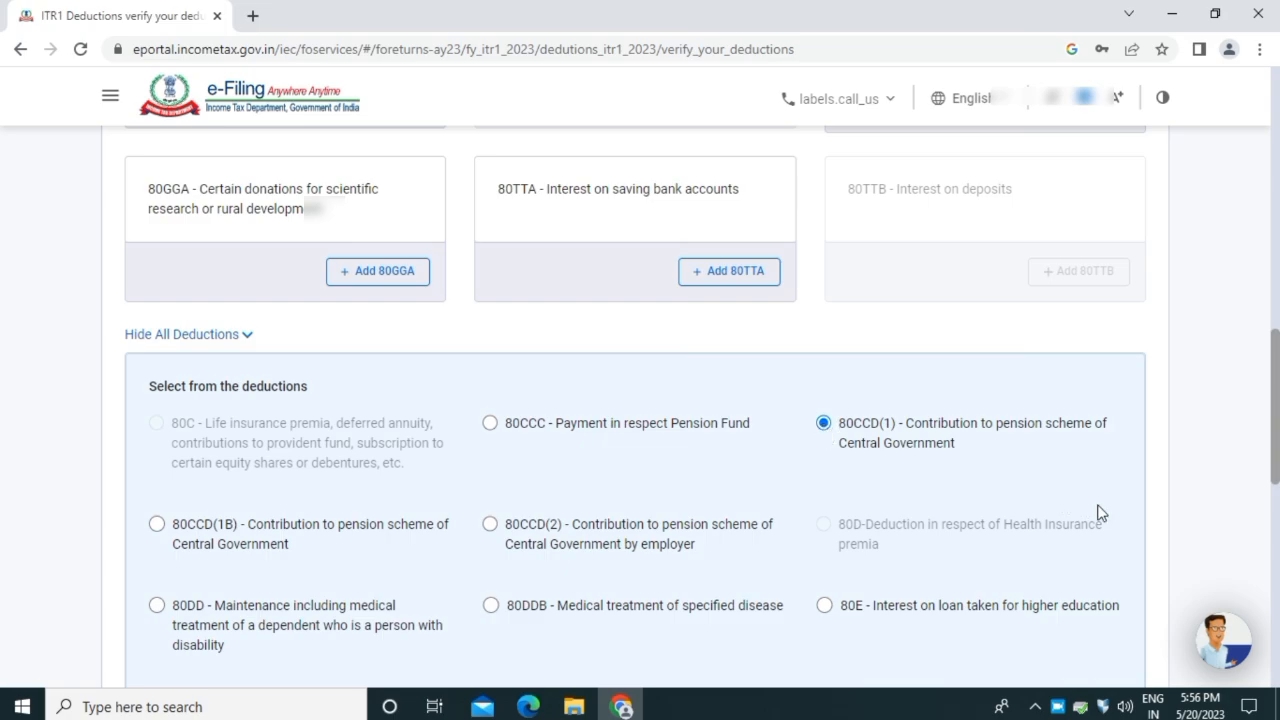
scroll(1175, 534, down, 5)
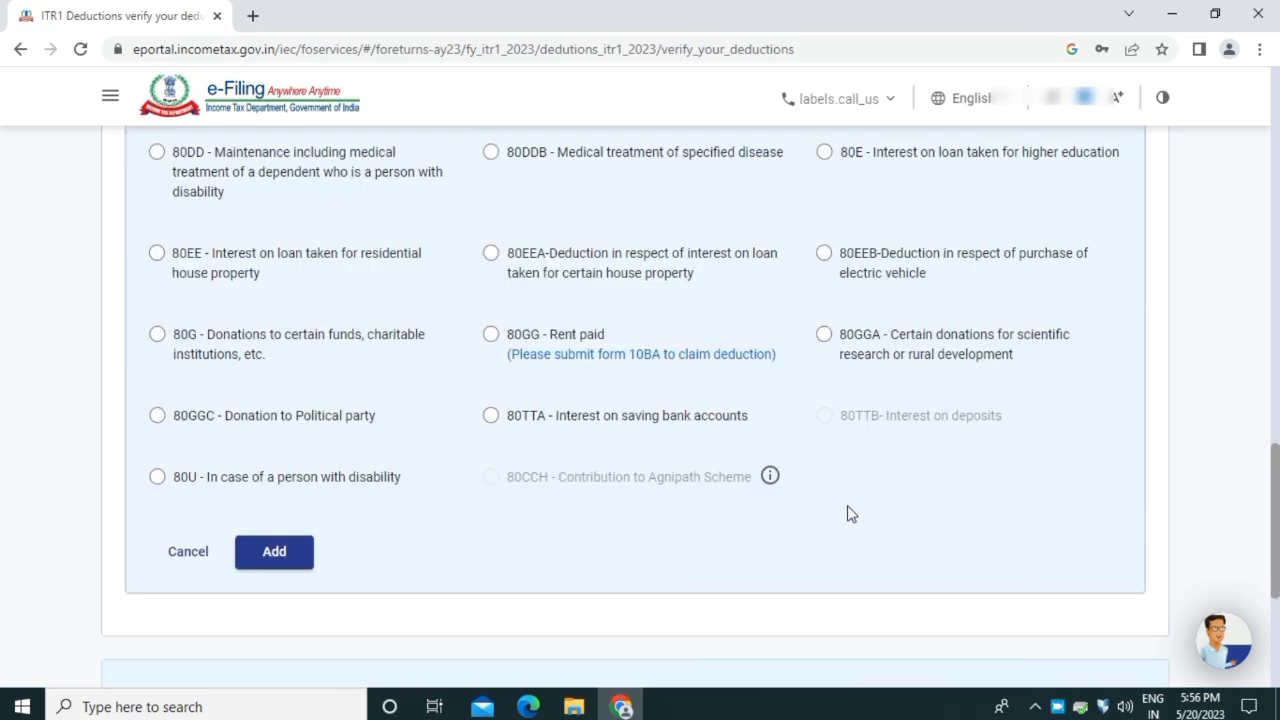
click(304, 556)
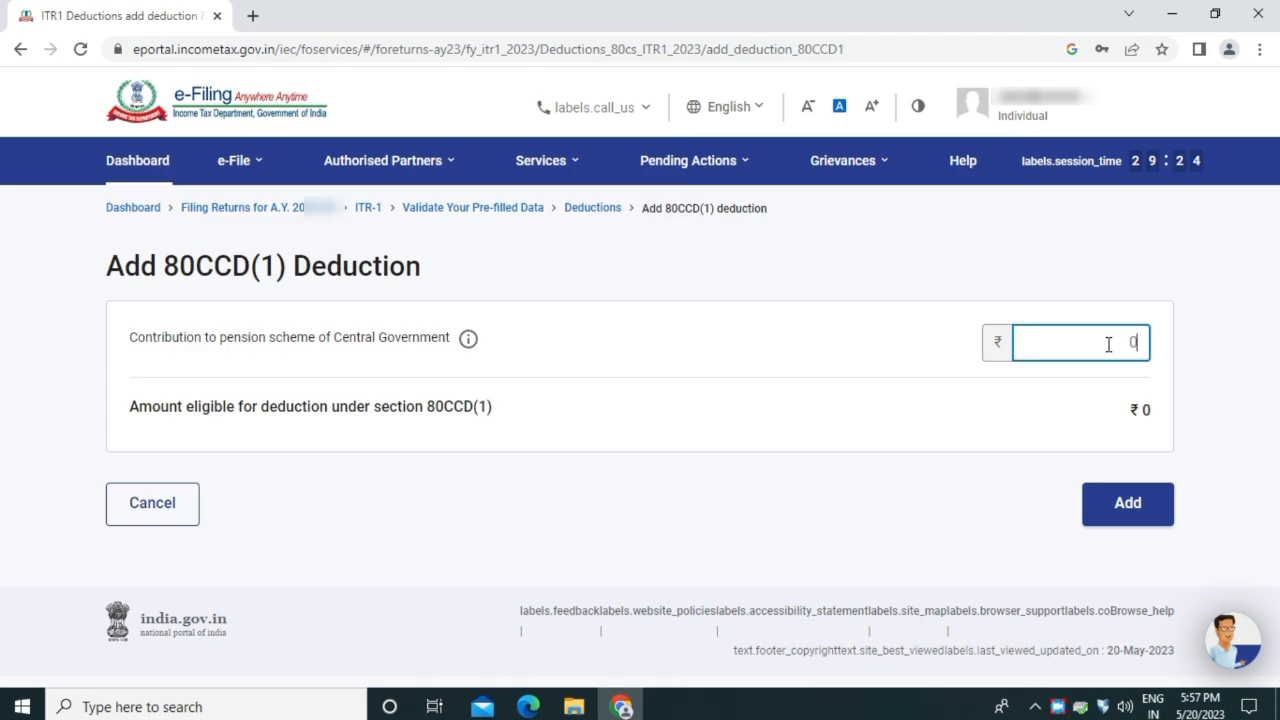
- Enter 2260 as the 80CCD(1) pension scheme contribution and add the deduction
text(2260)
click(976, 452)
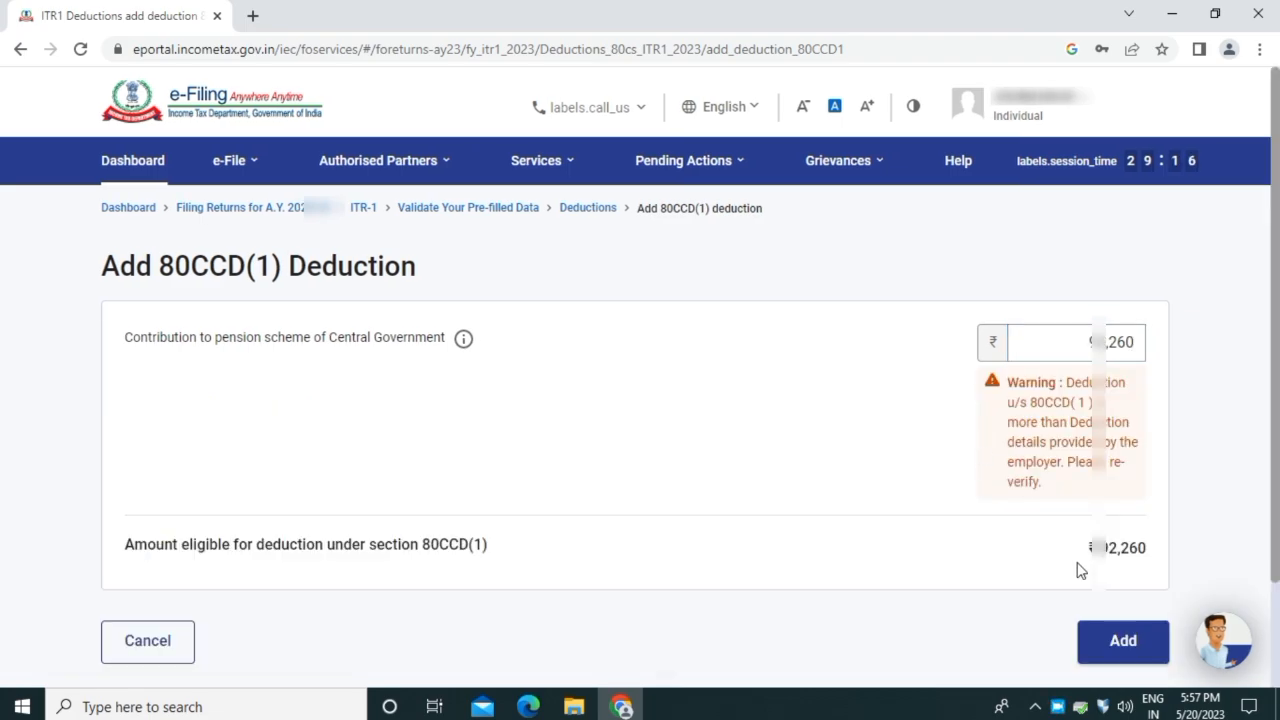
click(1115, 636)
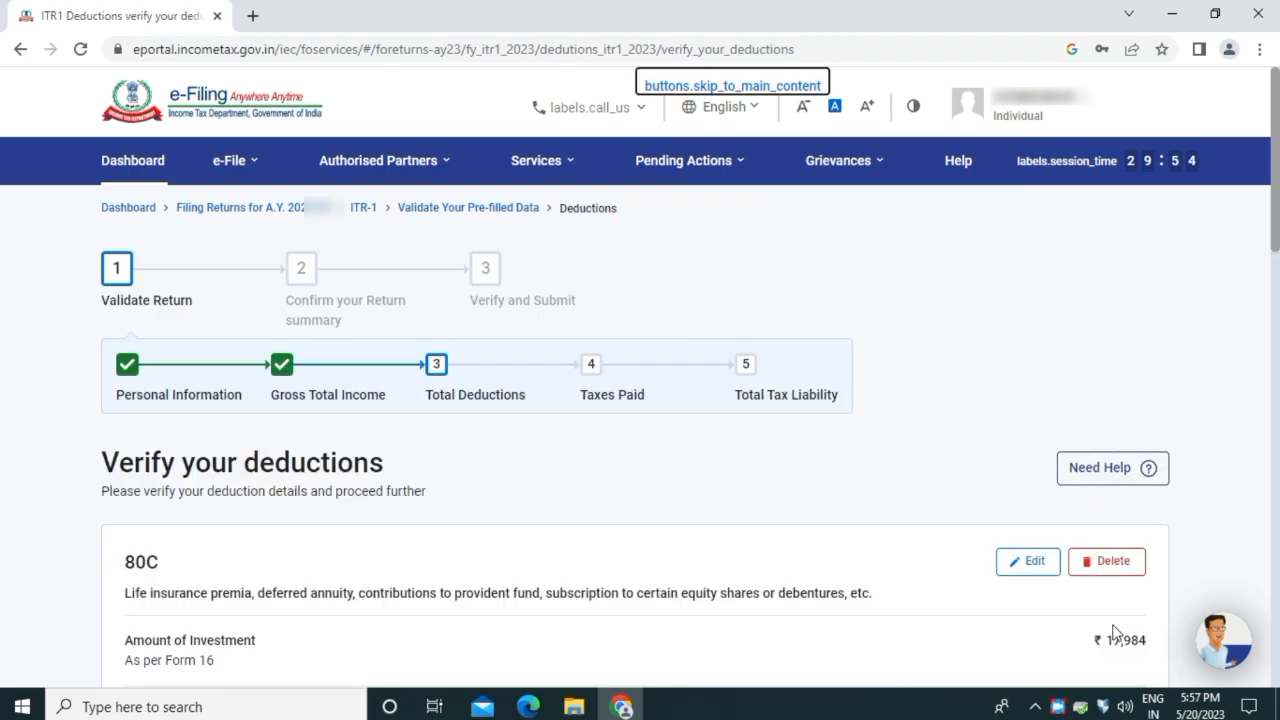
scroll(1115, 630, down, 2)
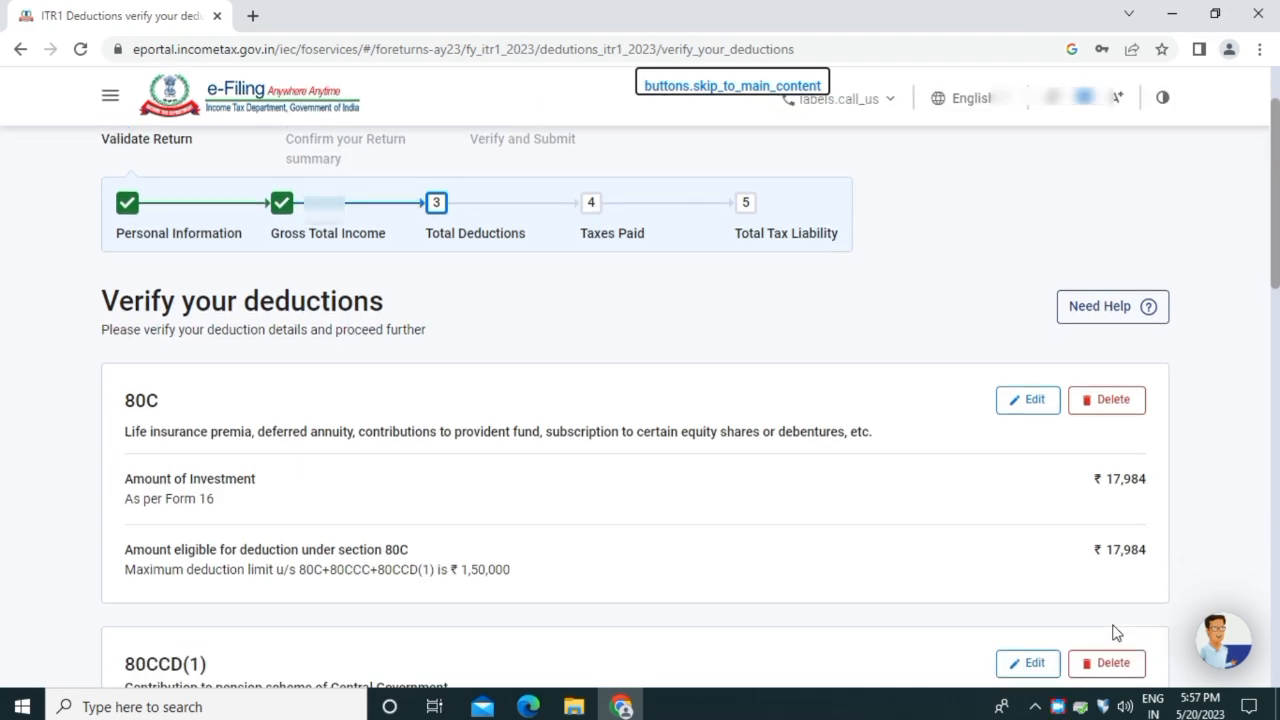
scroll(1115, 630, down, 1)
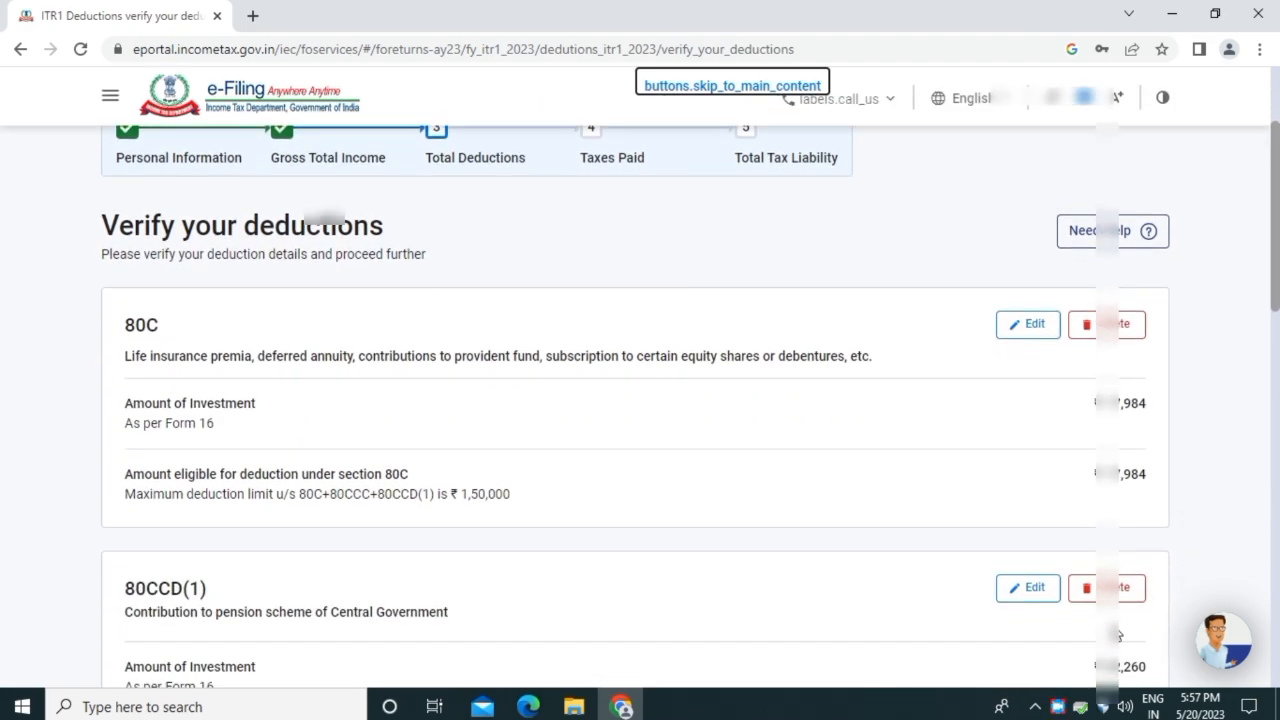
scroll(1118, 635, down, 3)
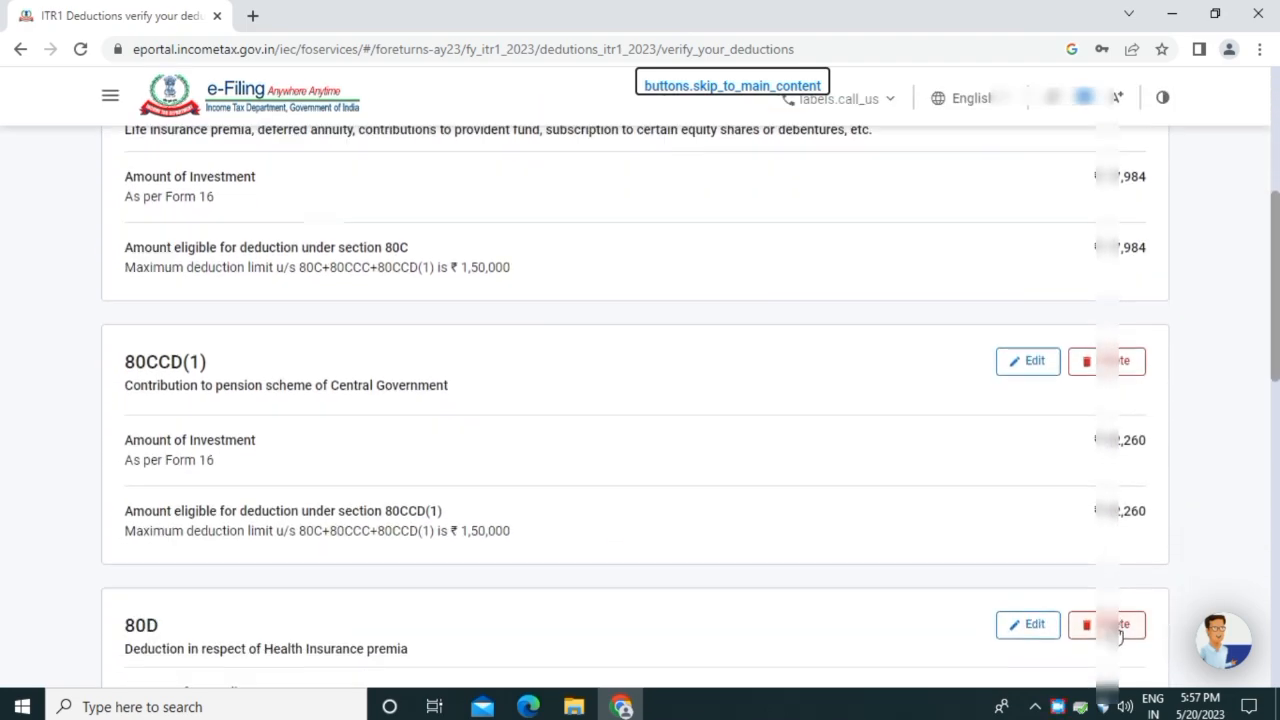
scroll(1118, 636, down, 1)
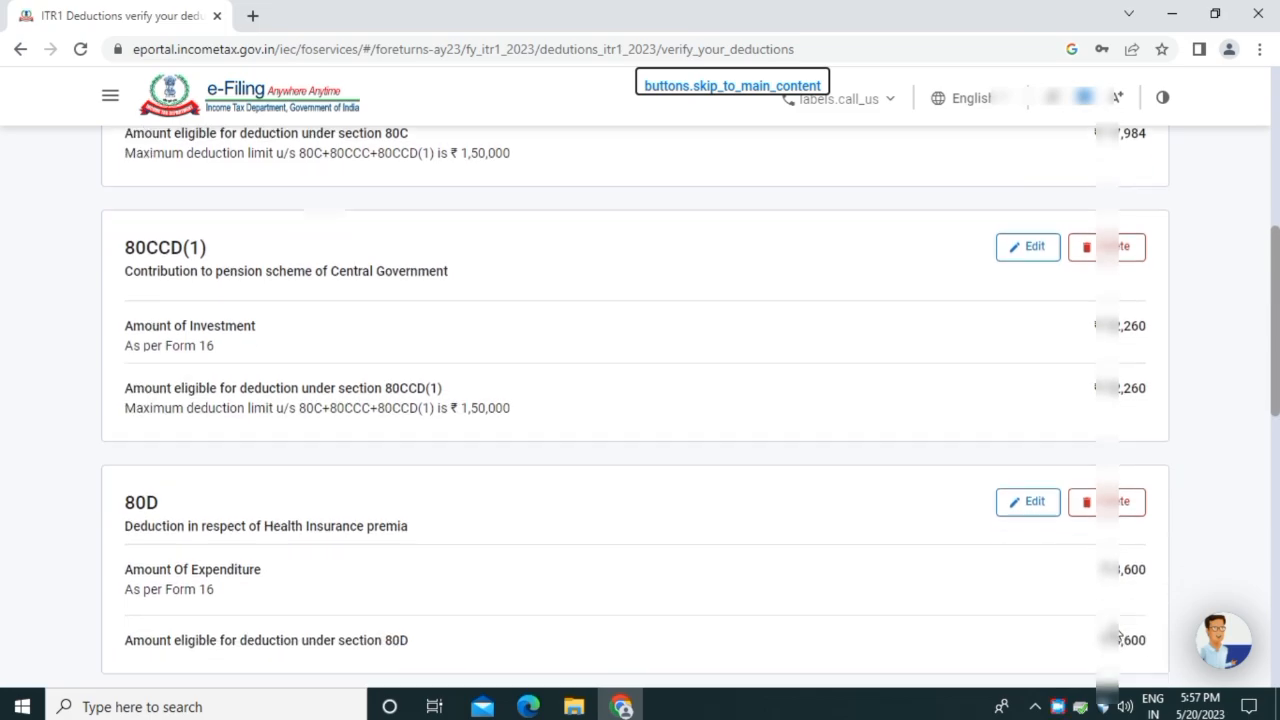
scroll(1118, 636, down, 3)
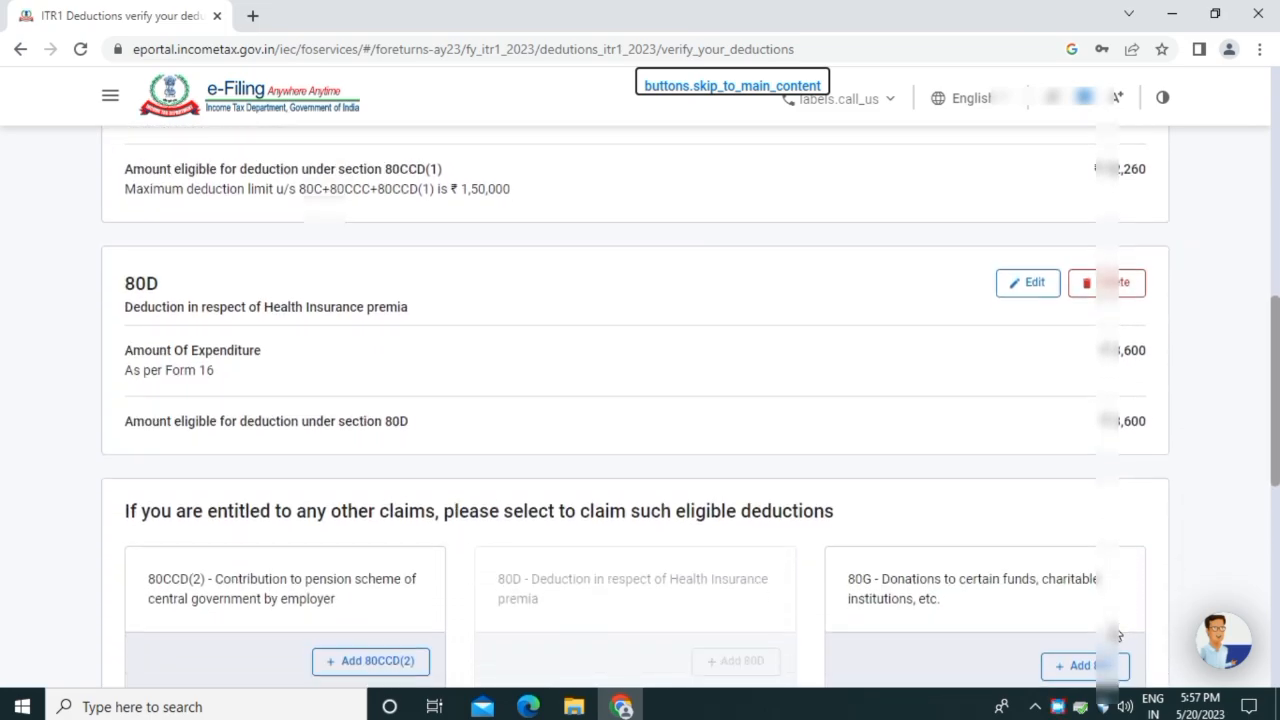
scroll(1118, 635, down, 3)
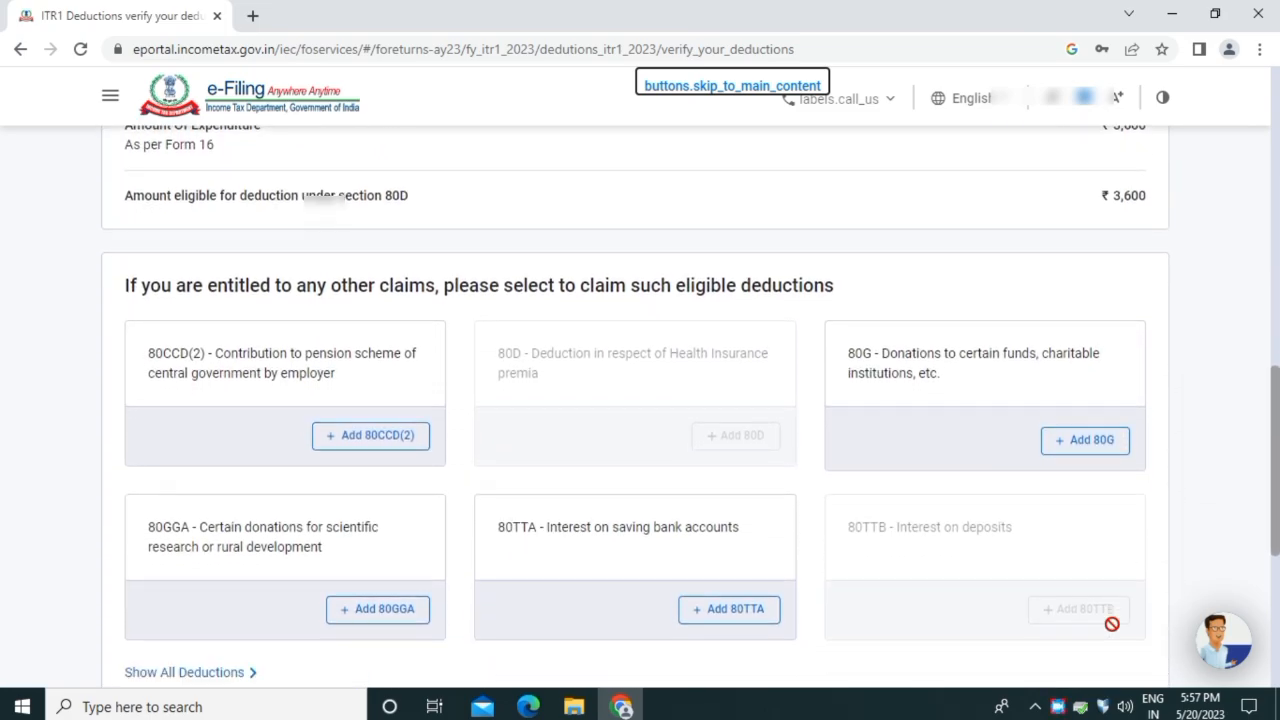
scroll(1112, 624, down, 1)
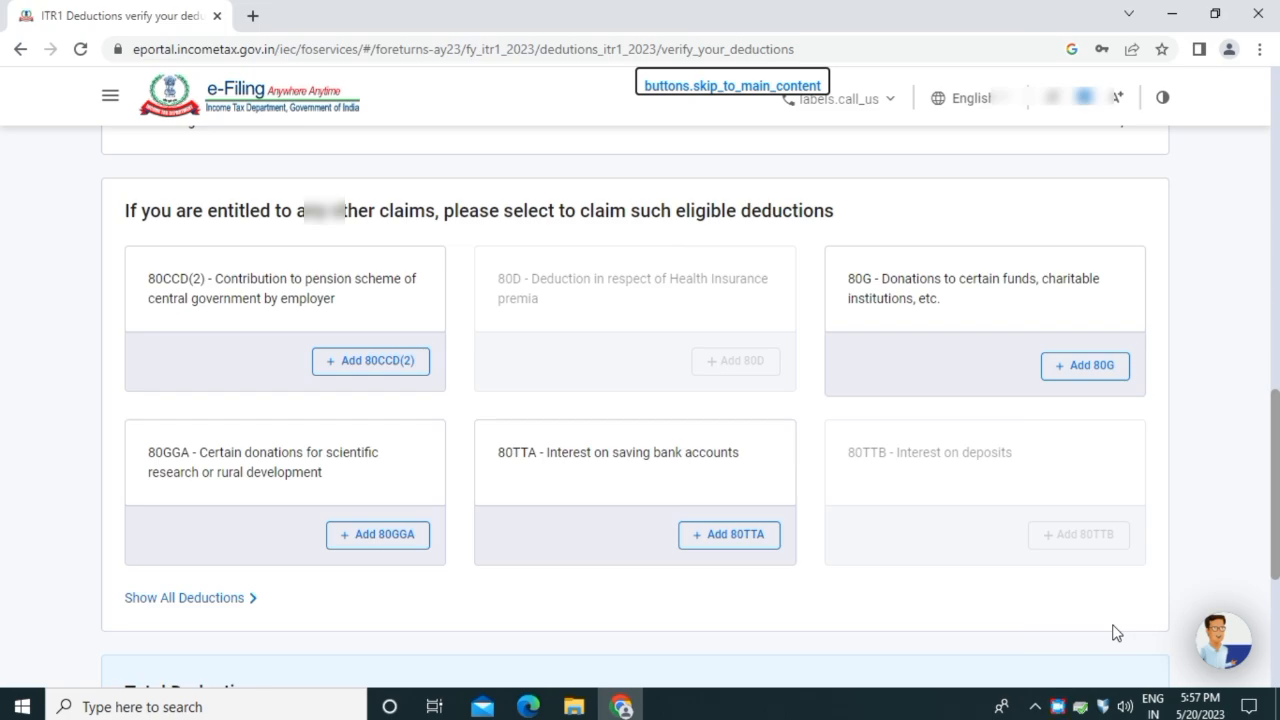
scroll(1116, 633, down, 1)
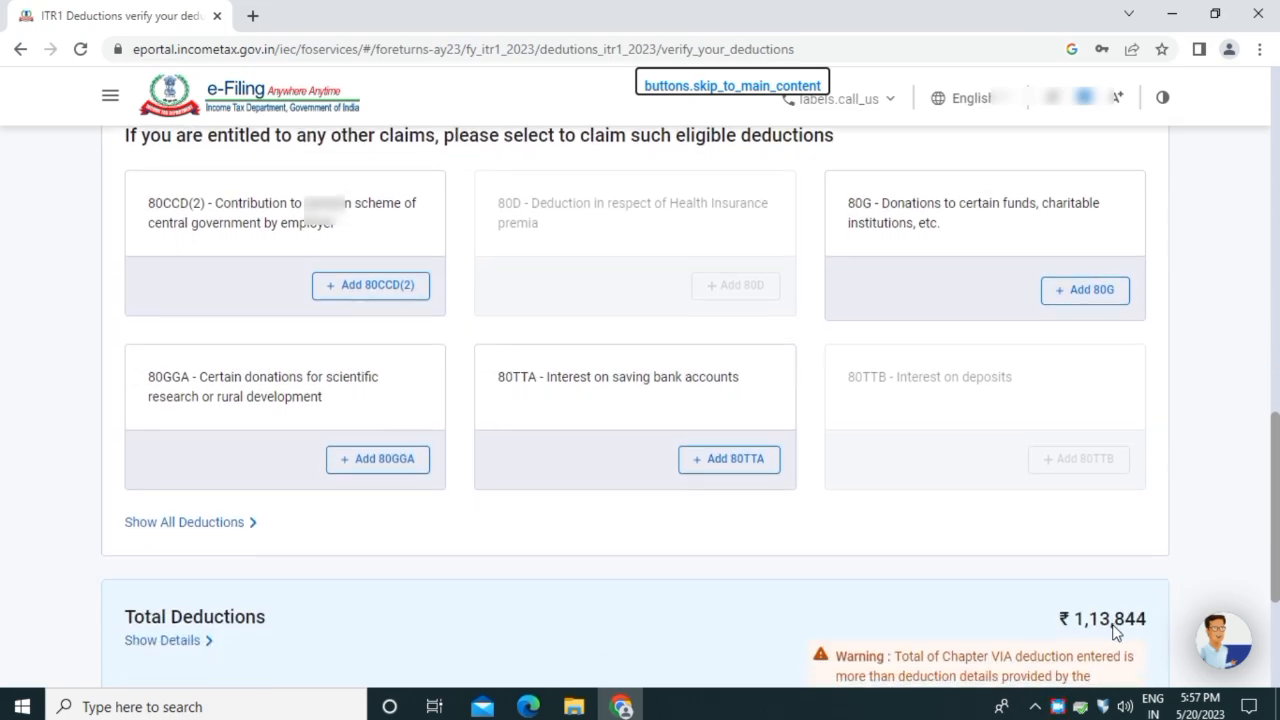
scroll(1116, 630, down, 2)
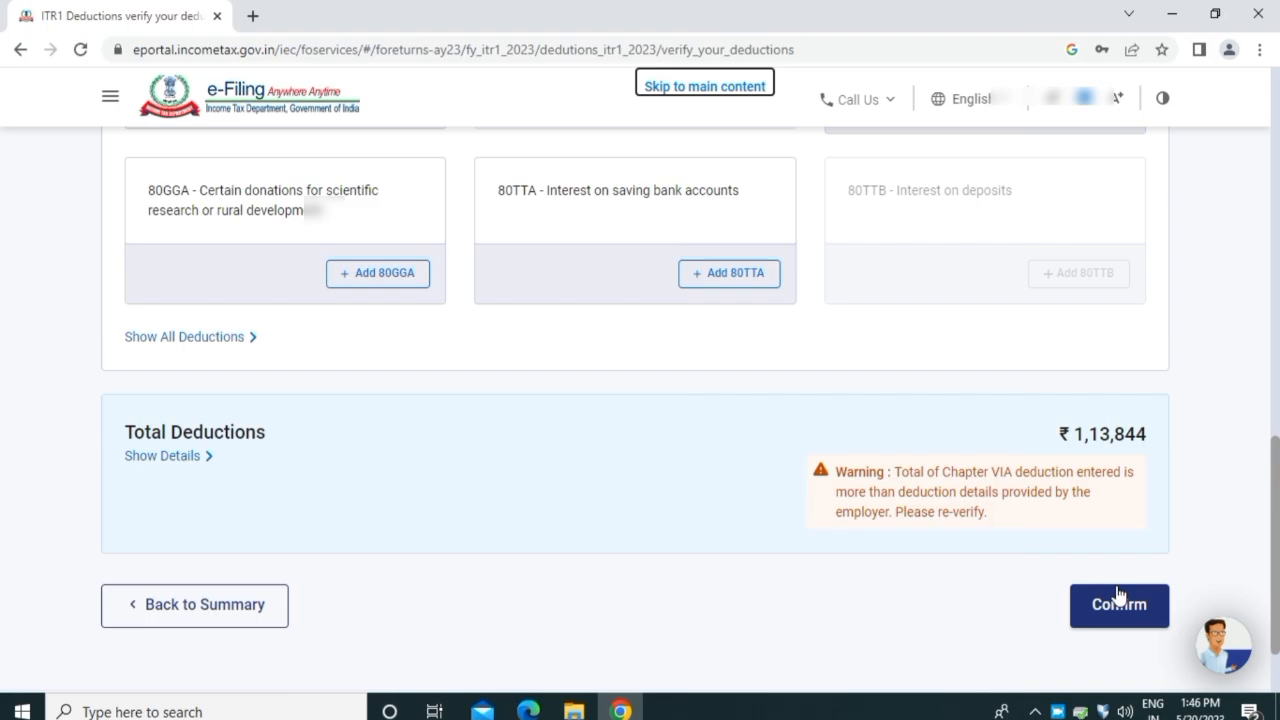
- Confirm the verified deductions and scroll the Return Summary down to Tax Paid
click(1119, 607)
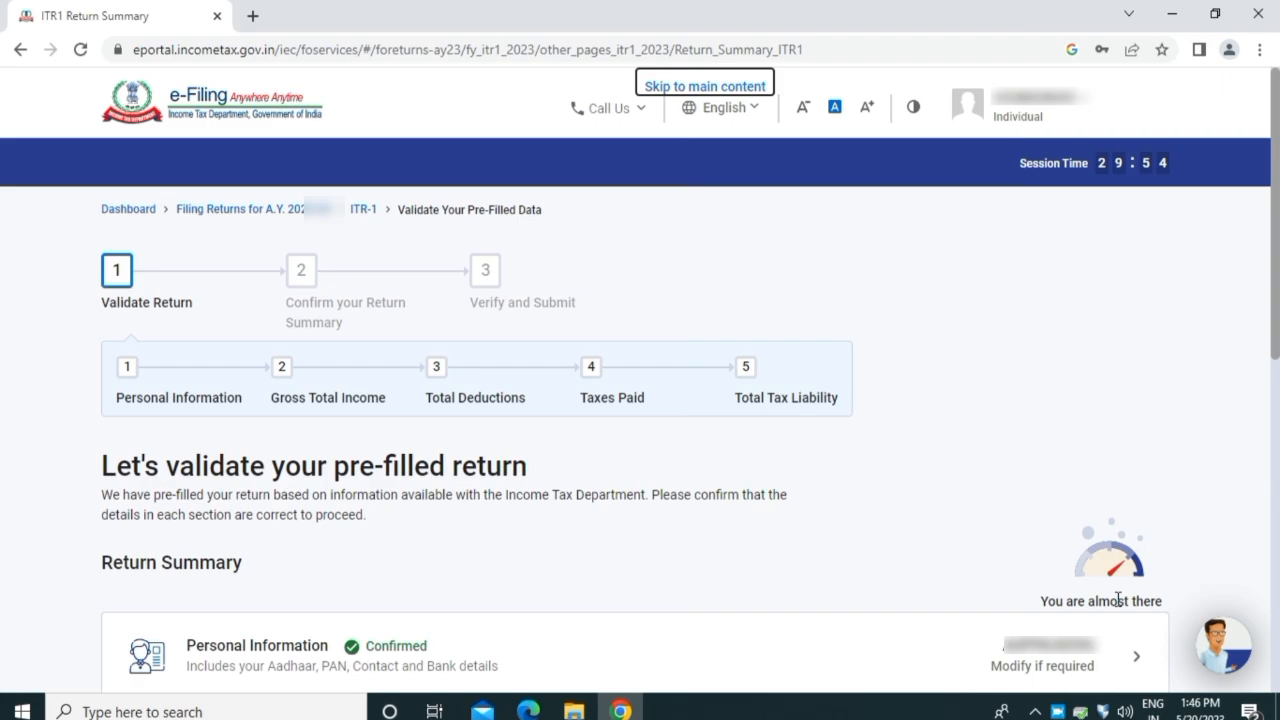
scroll(1118, 600, down, 4)
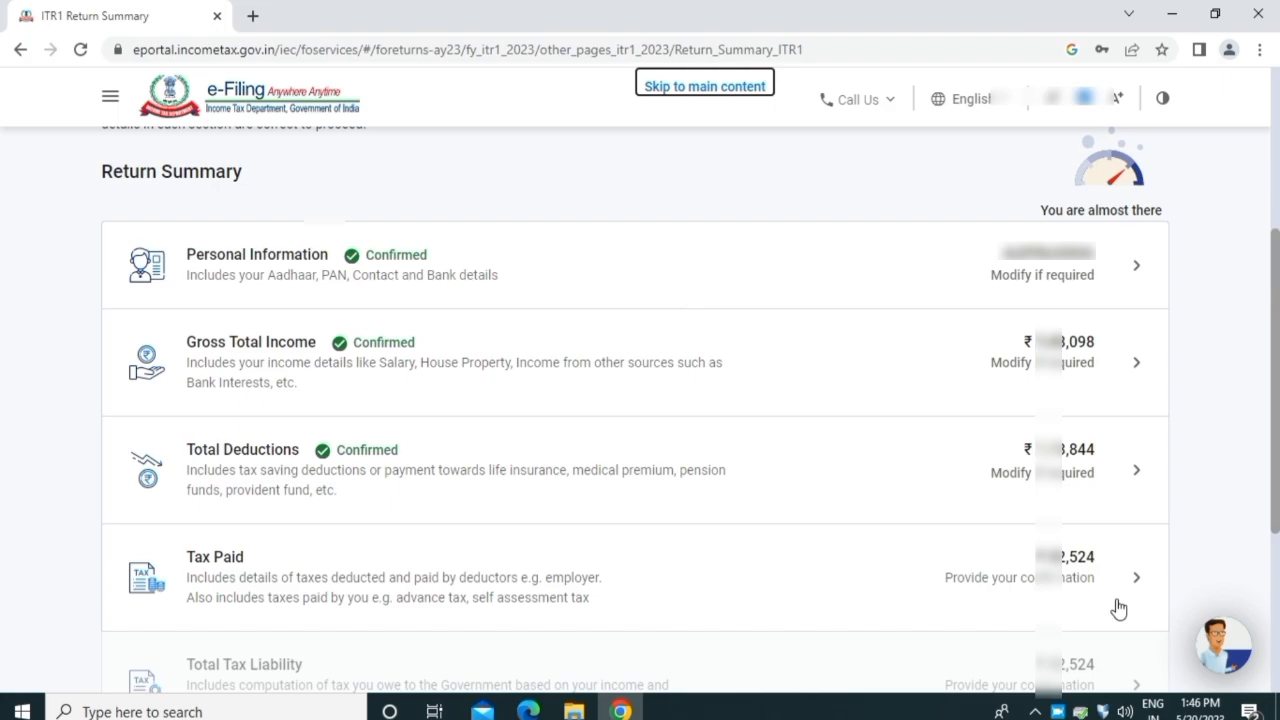
- Review TDS on Salary details, select the employer deductor row, and confirm Taxes Paid
click(241, 558)
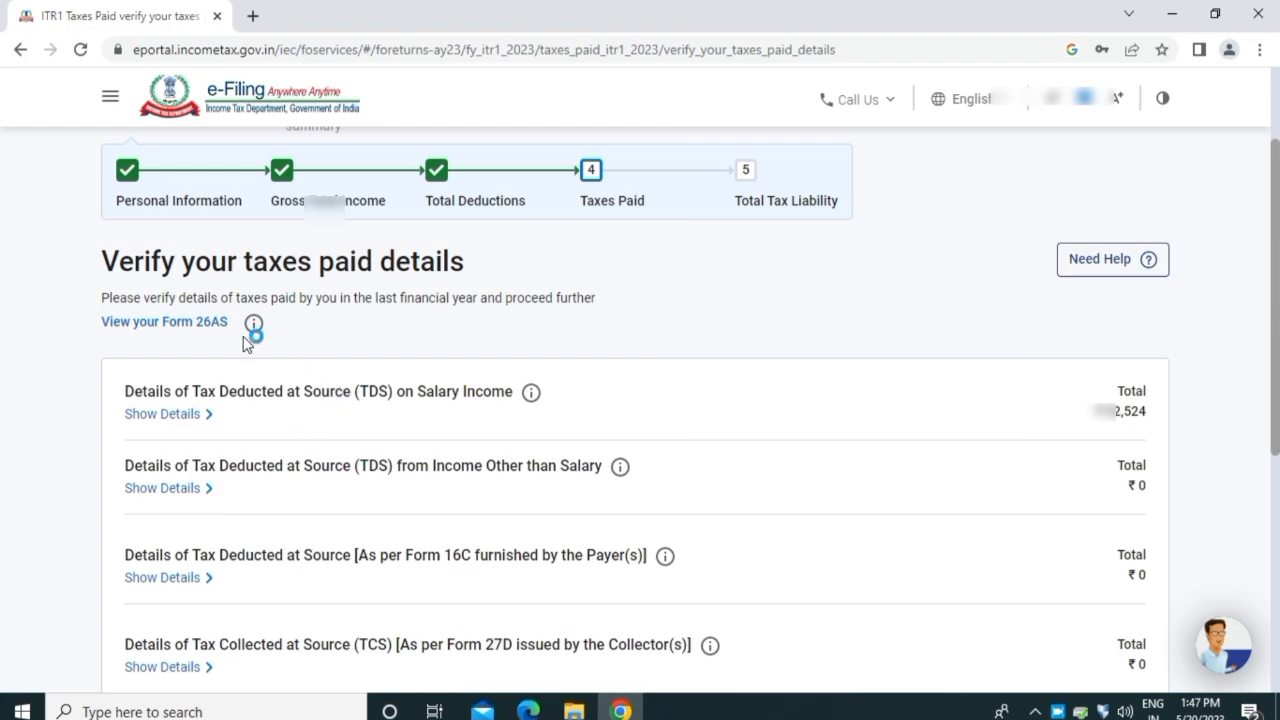
scroll(247, 343, down, 1)
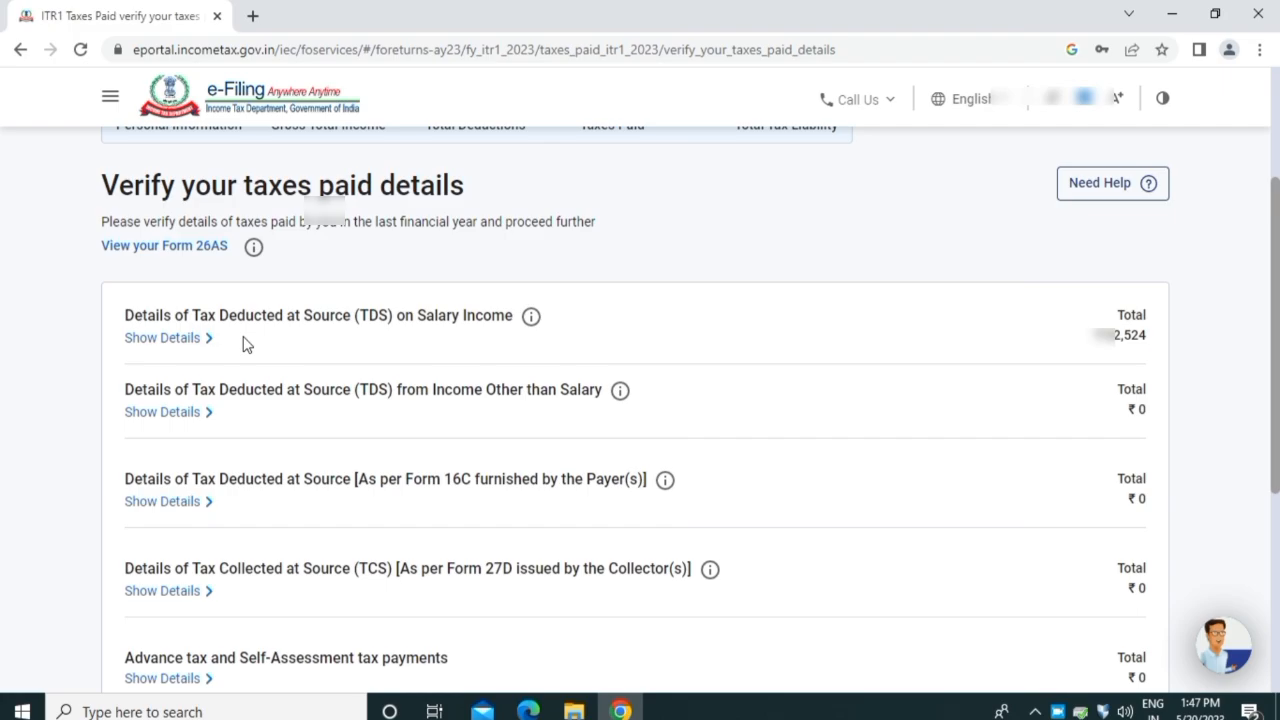
click(172, 338)
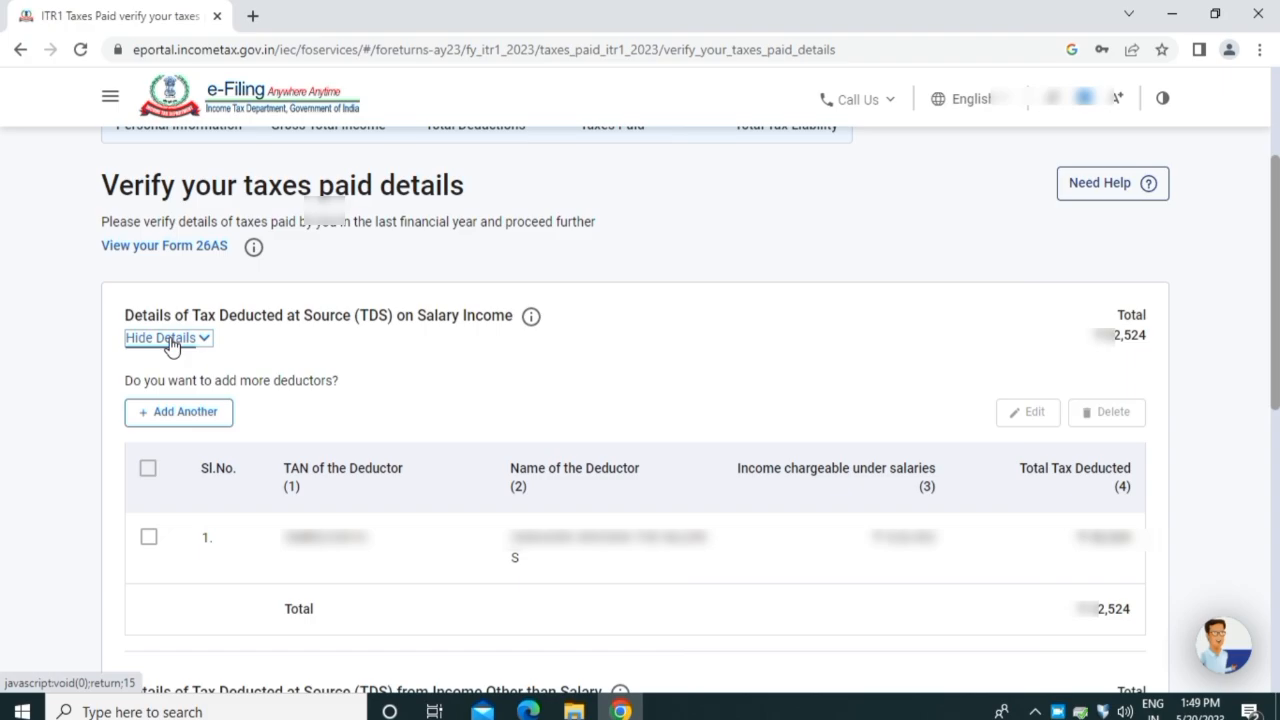
click(148, 541)
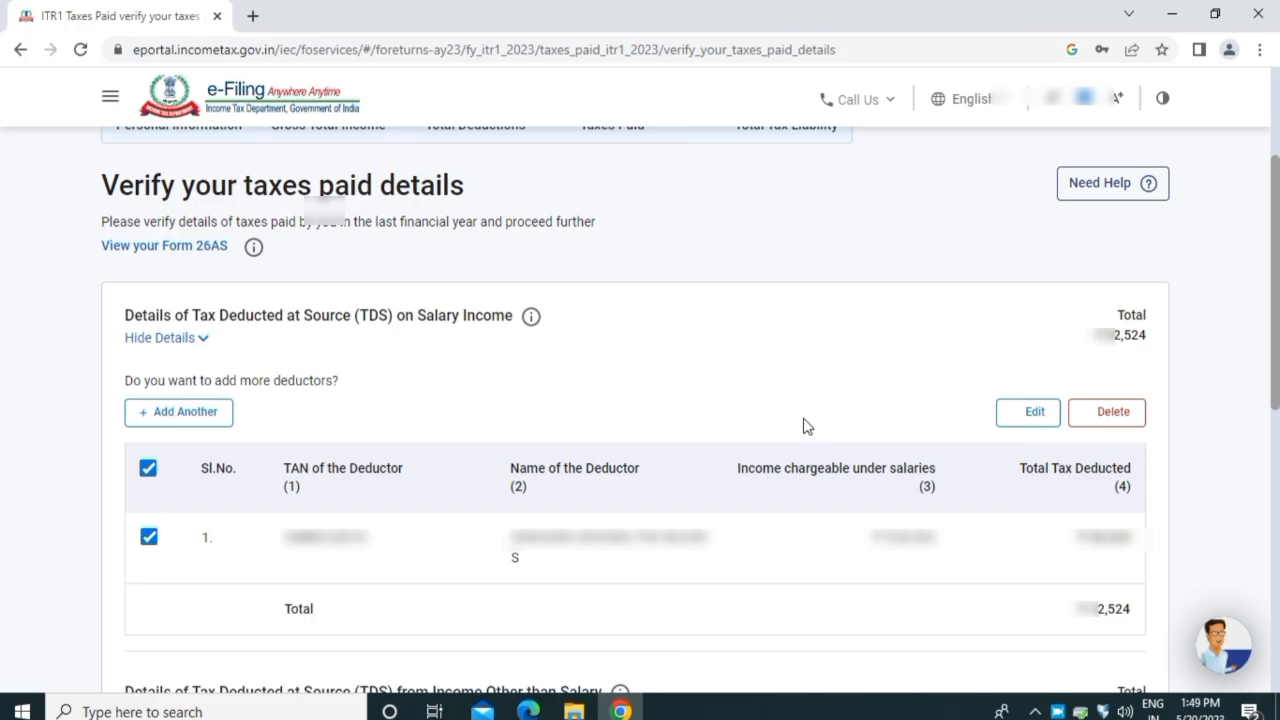
scroll(807, 426, down, 5)
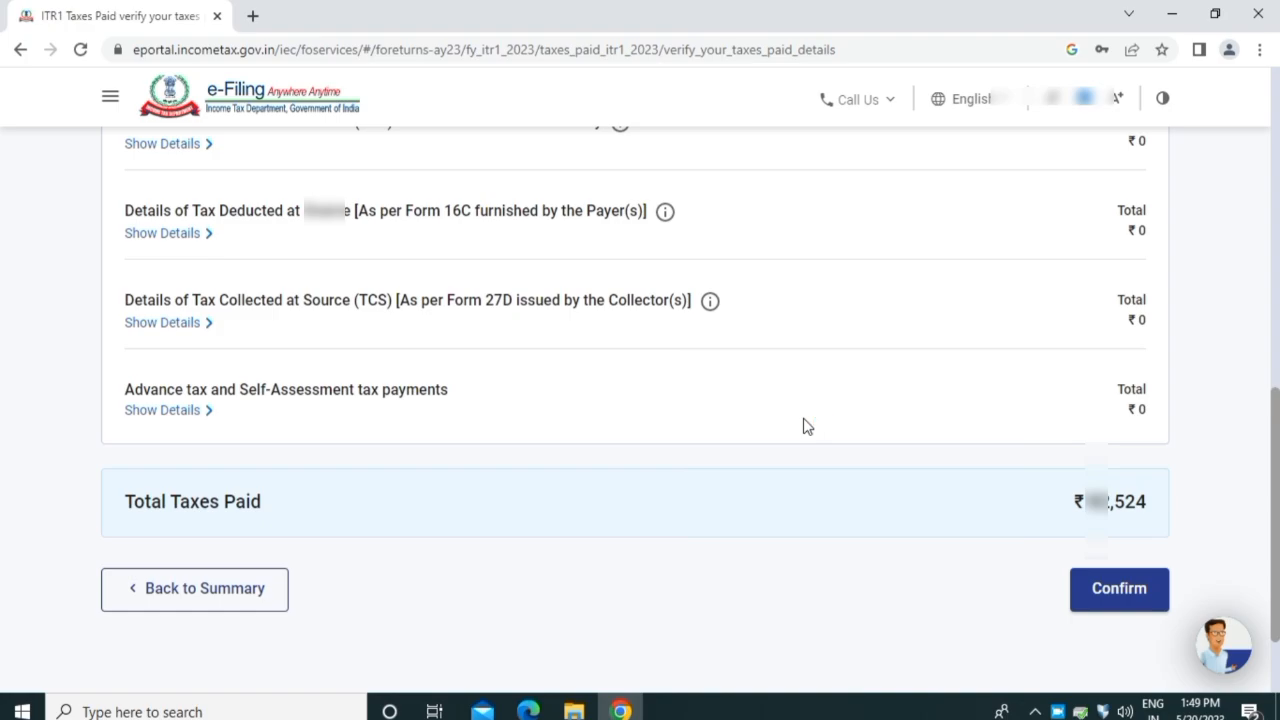
click(1108, 592)
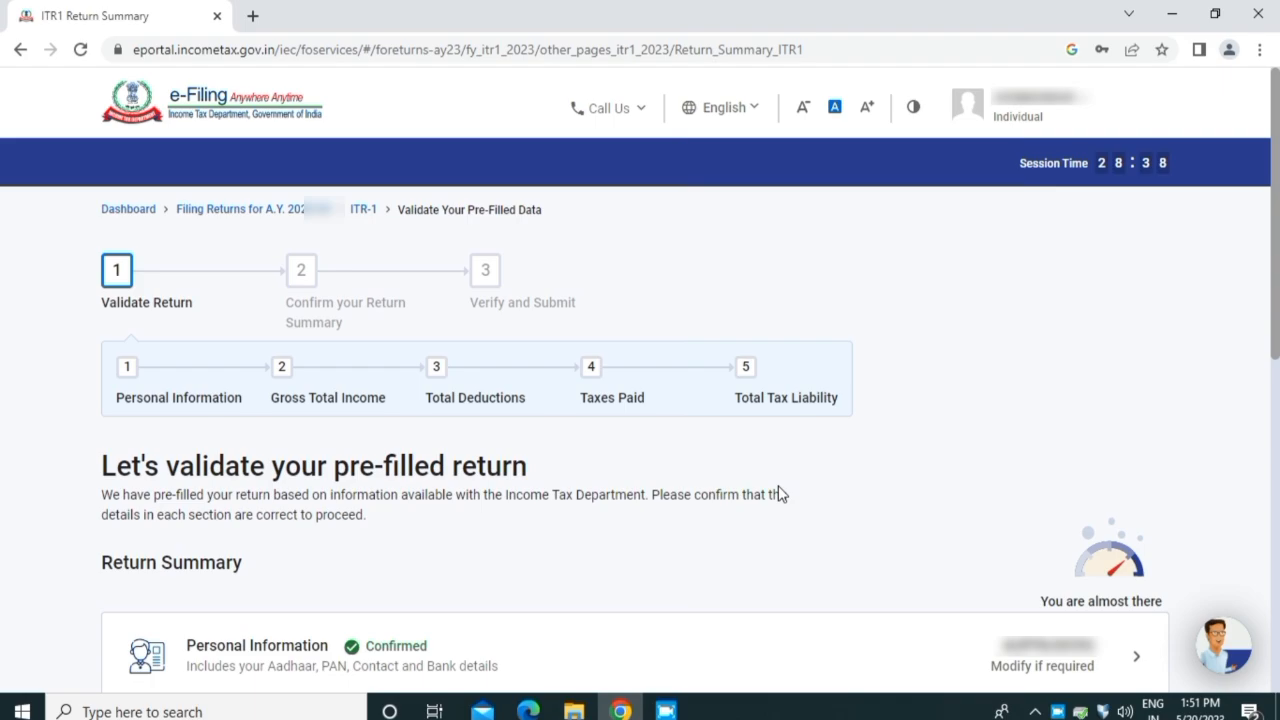
- Scroll the Return Summary to show Tax Paid confirmed and Total Tax Liability next
scroll(780, 494, down, 4)
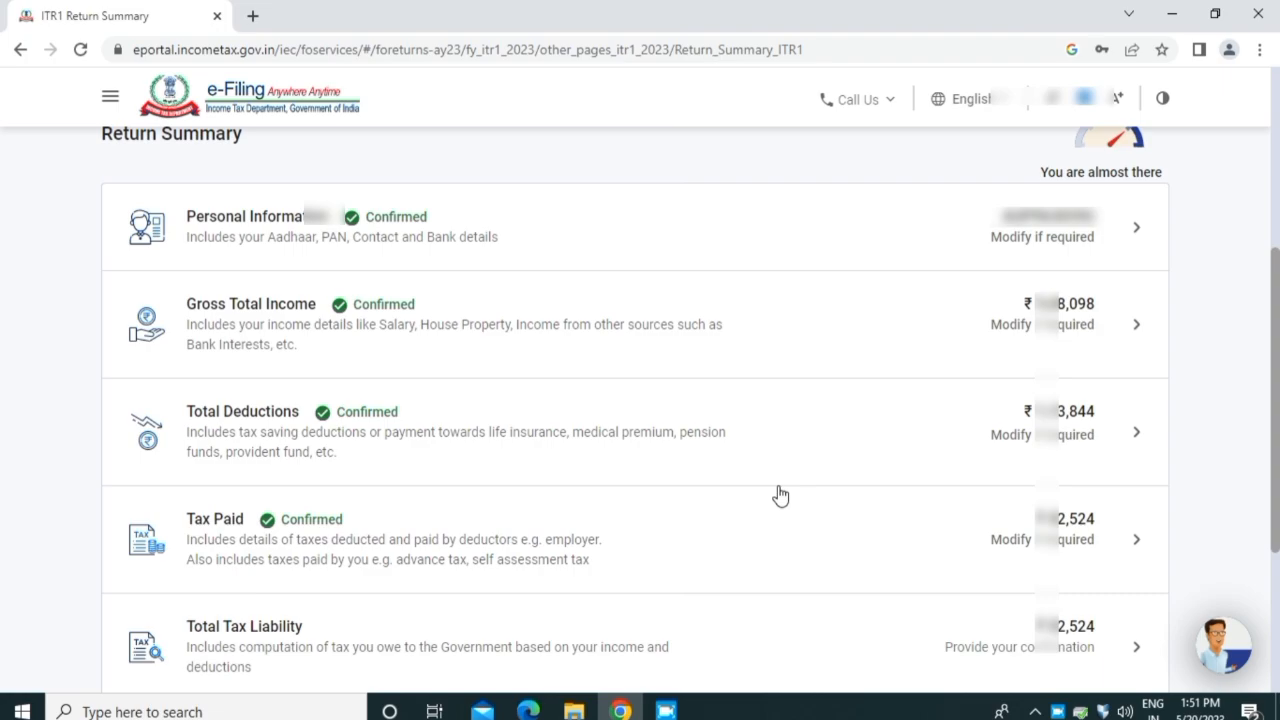
- Review the income and tax computation under Total Tax Liability and confirm it
click(262, 627)
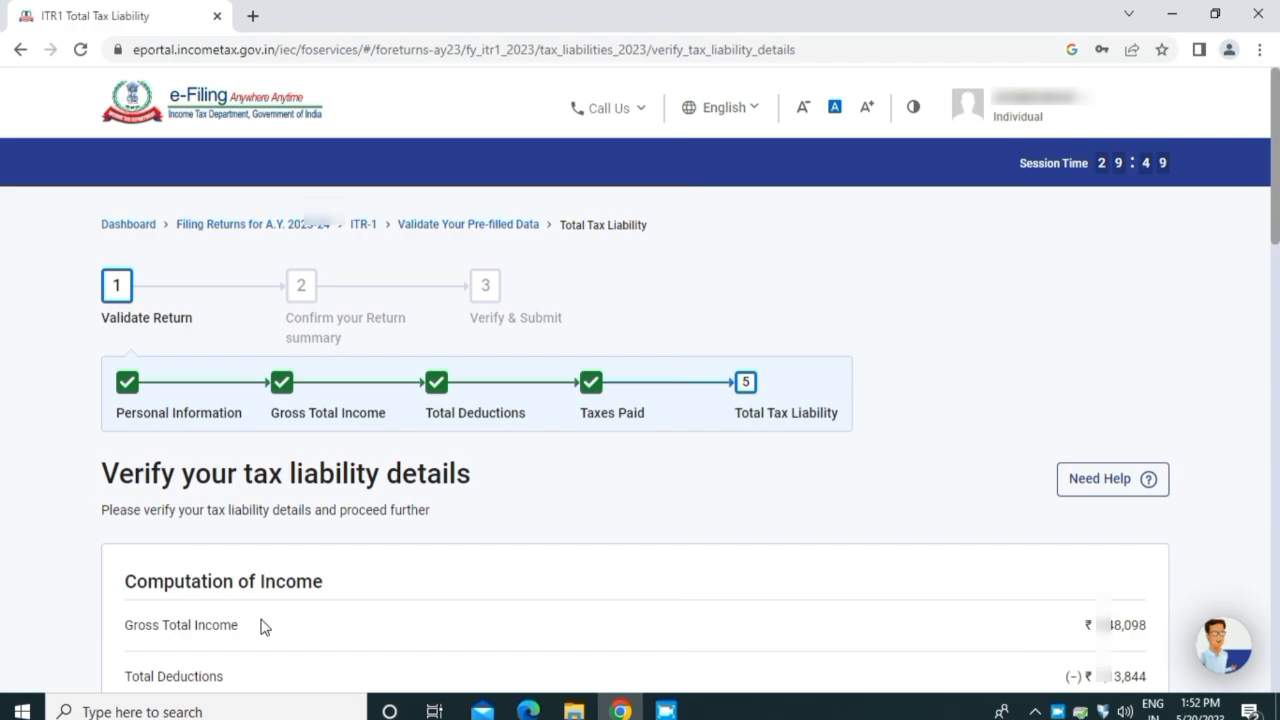
scroll(262, 627, down, 4)
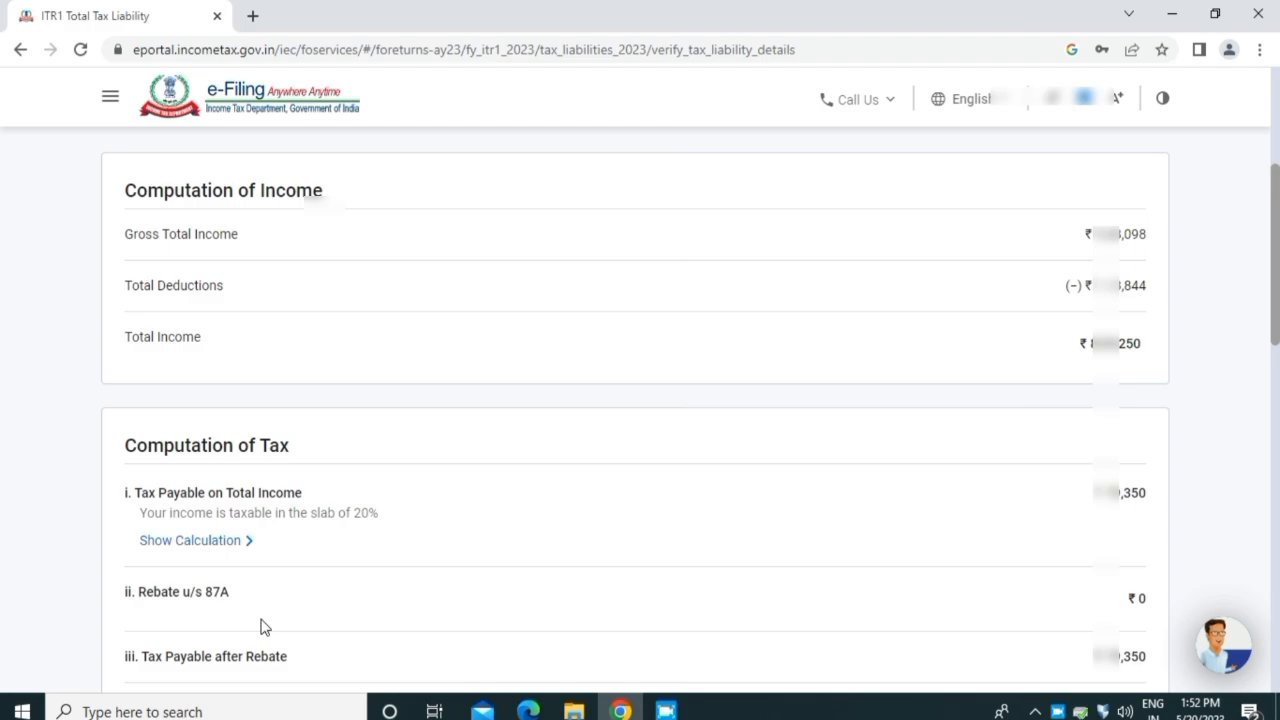
scroll(263, 627, down, 3)
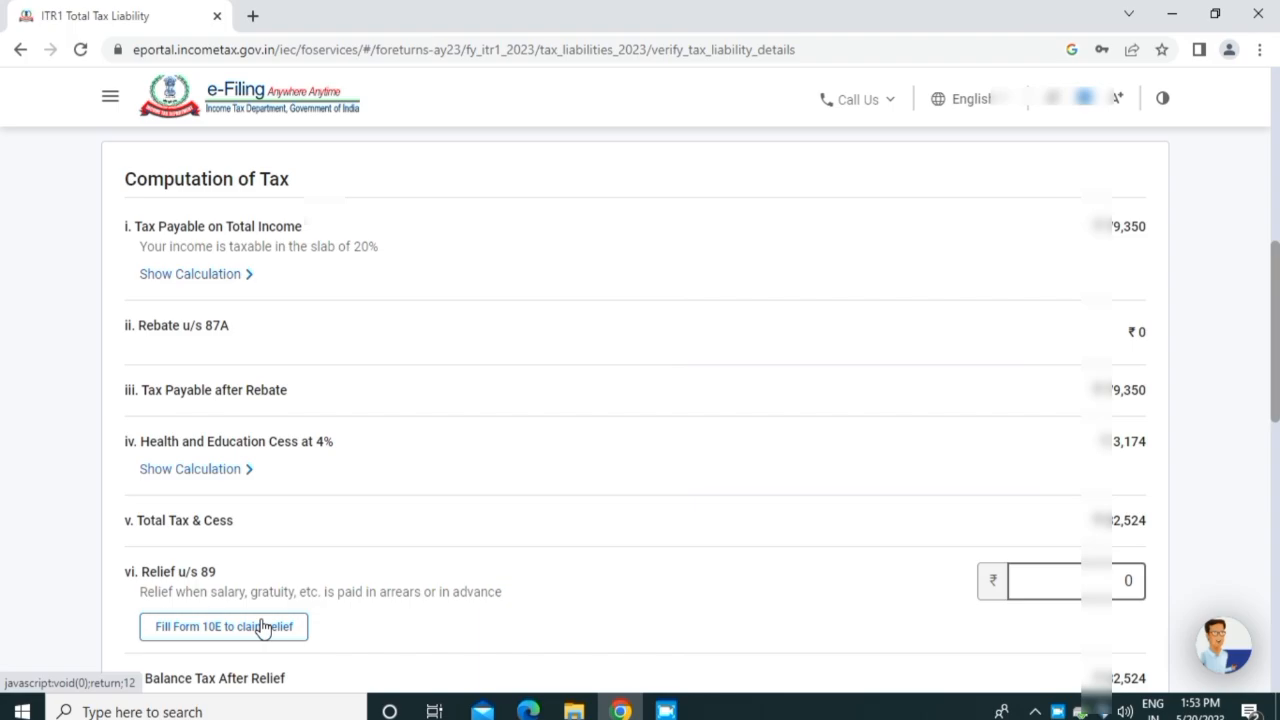
scroll(263, 627, down, 4)
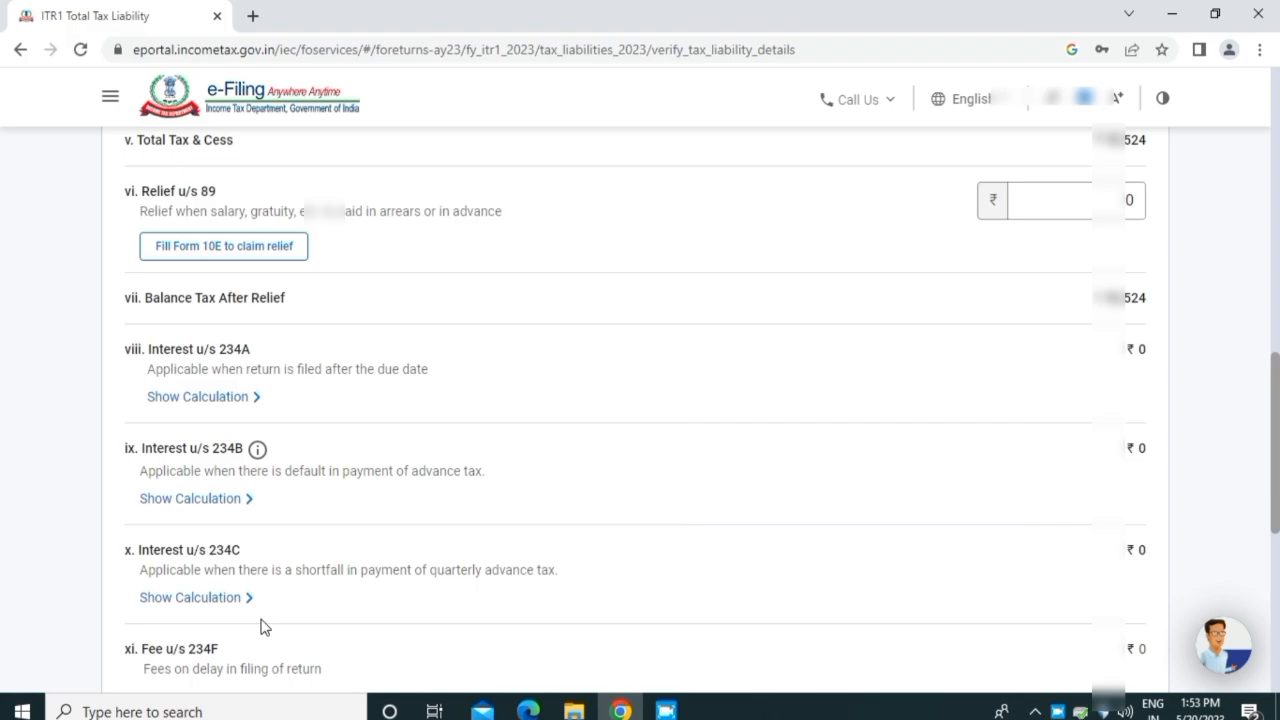
scroll(263, 627, down, 2)
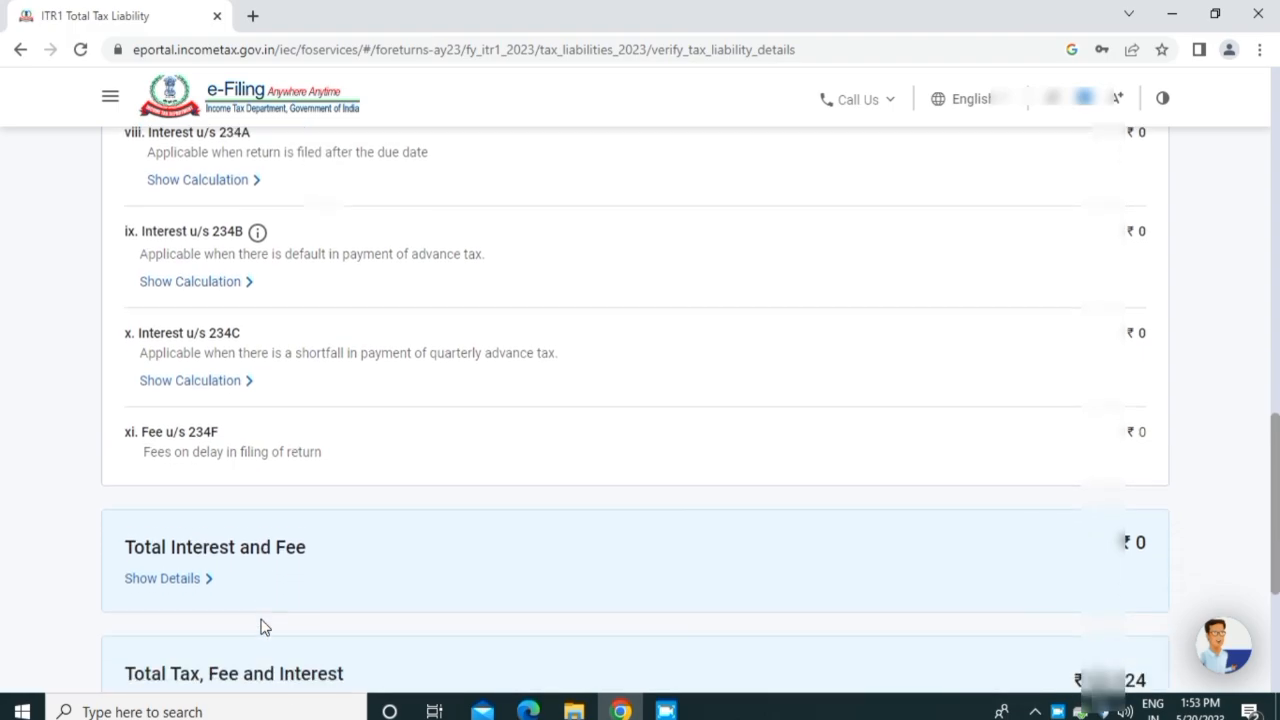
scroll(263, 625, down, 2)
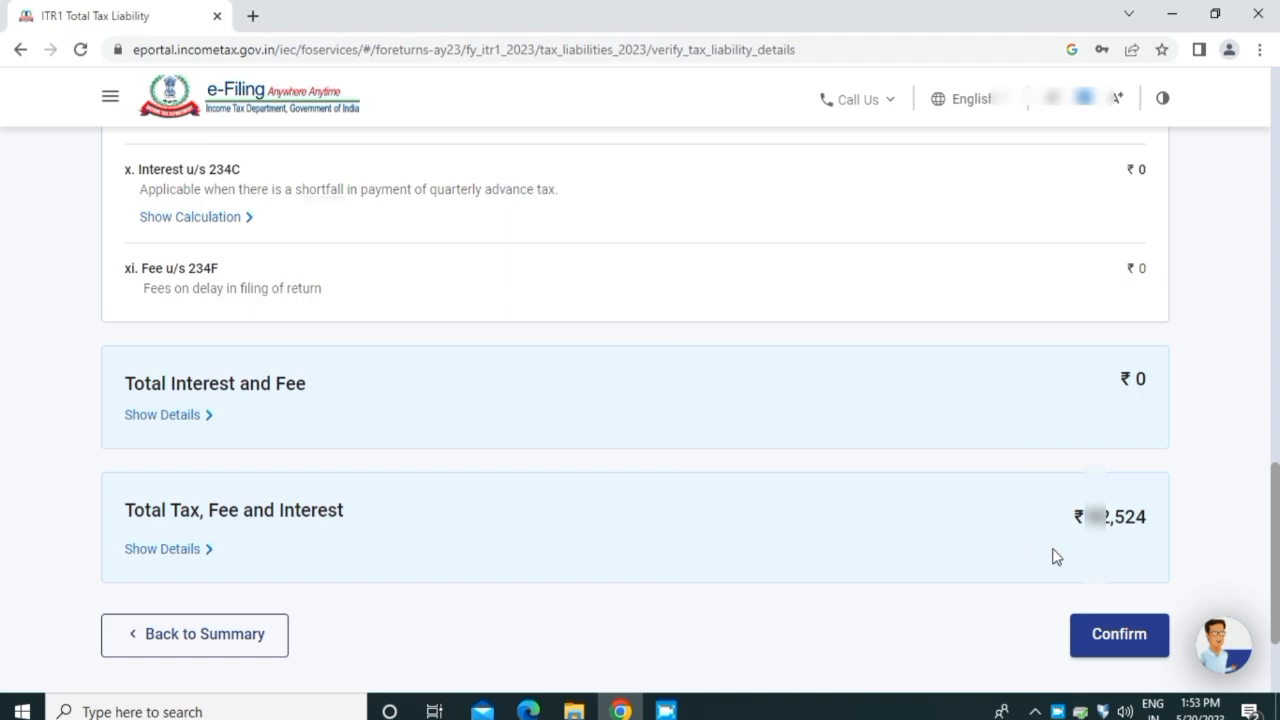
click(1097, 641)
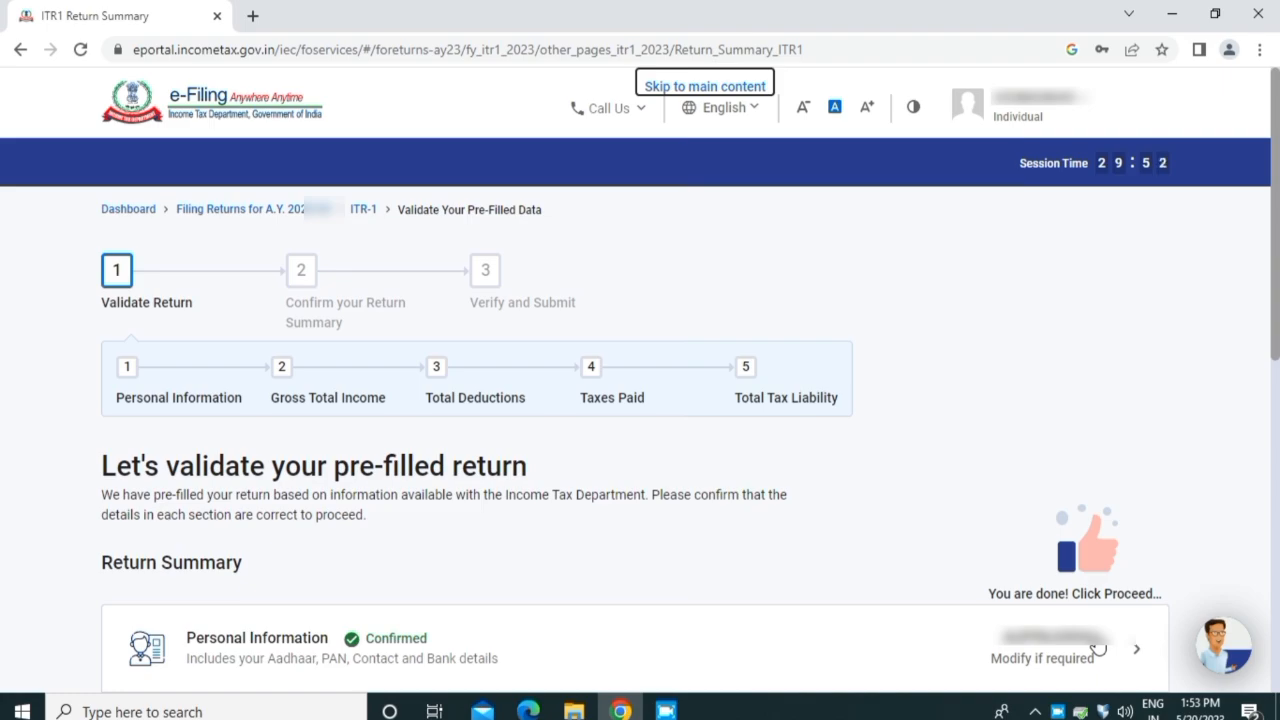
- Proceed from the Return Summary and review the Tax Summary down to ₹0 Amount Payable
scroll(1098, 648, down, 4)
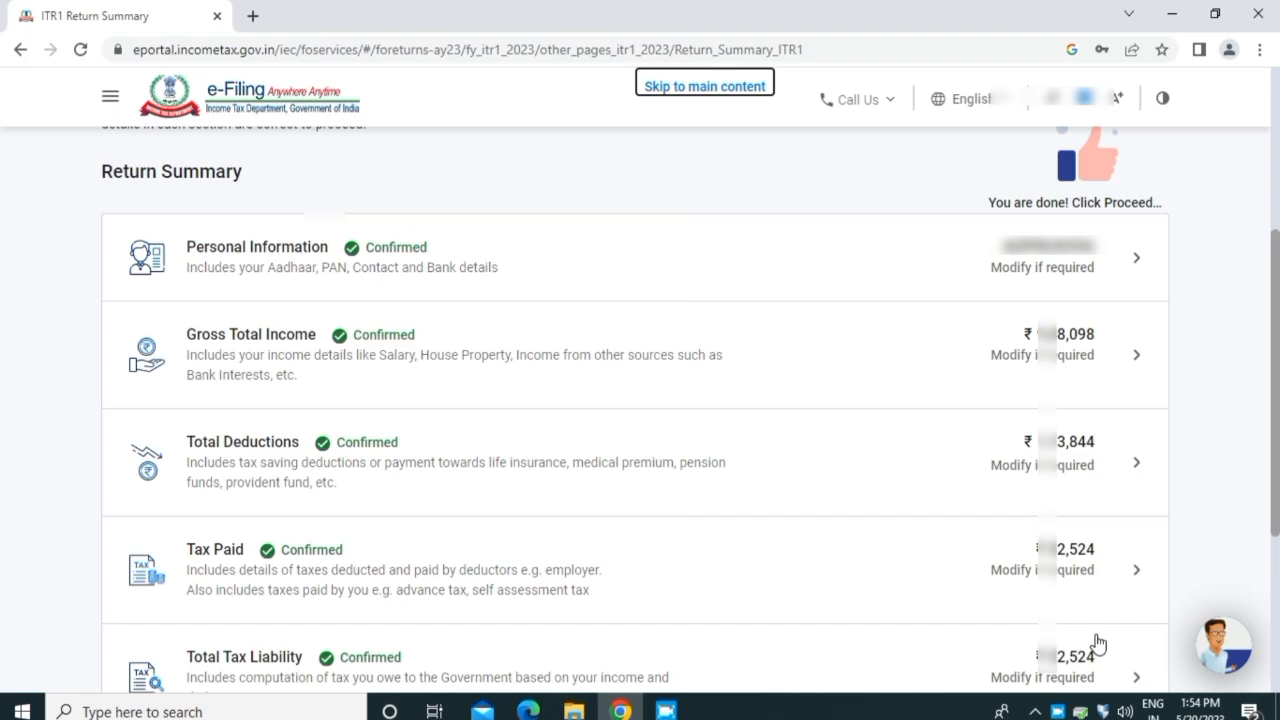
scroll(1097, 642, down, 2)
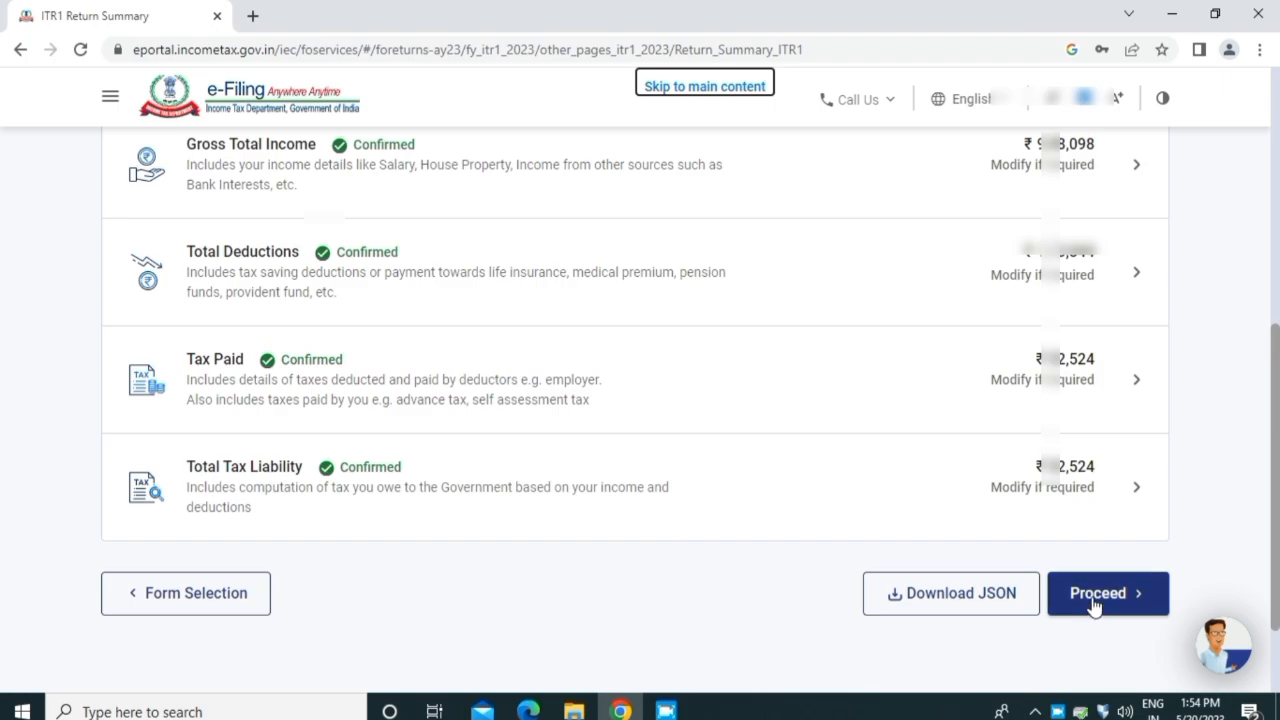
click(1097, 598)
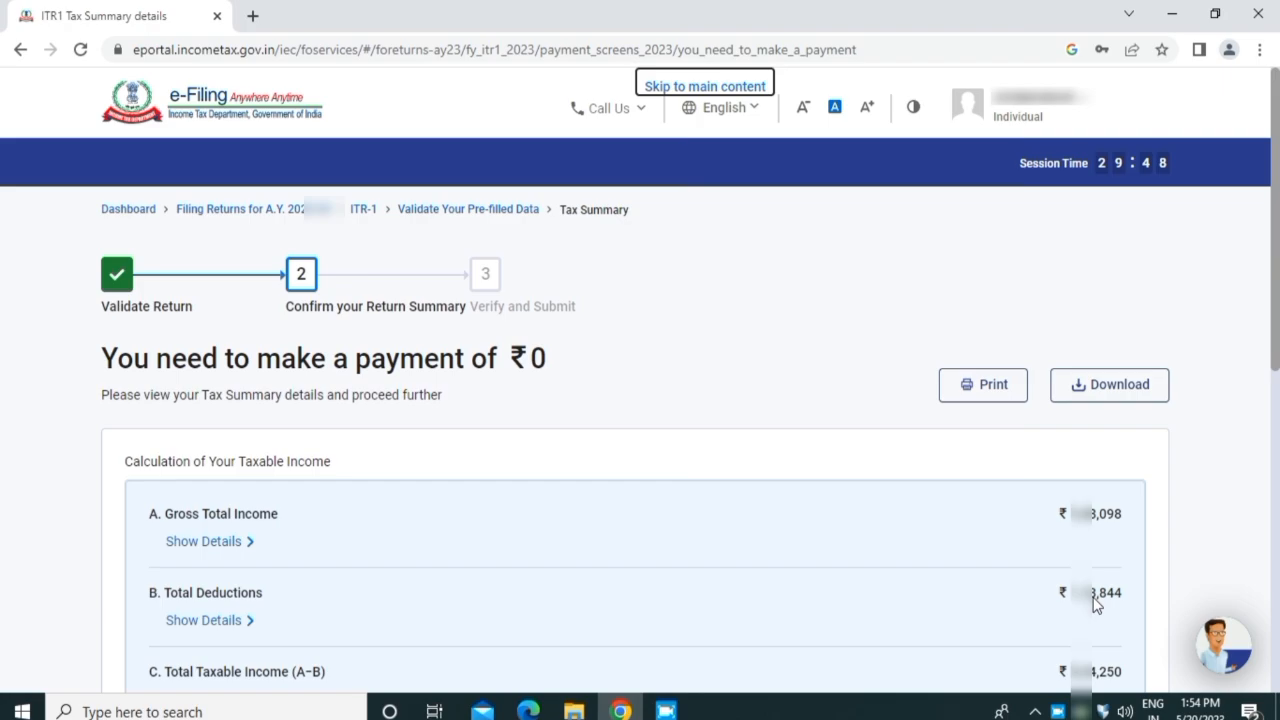
scroll(1095, 604, down, 3)
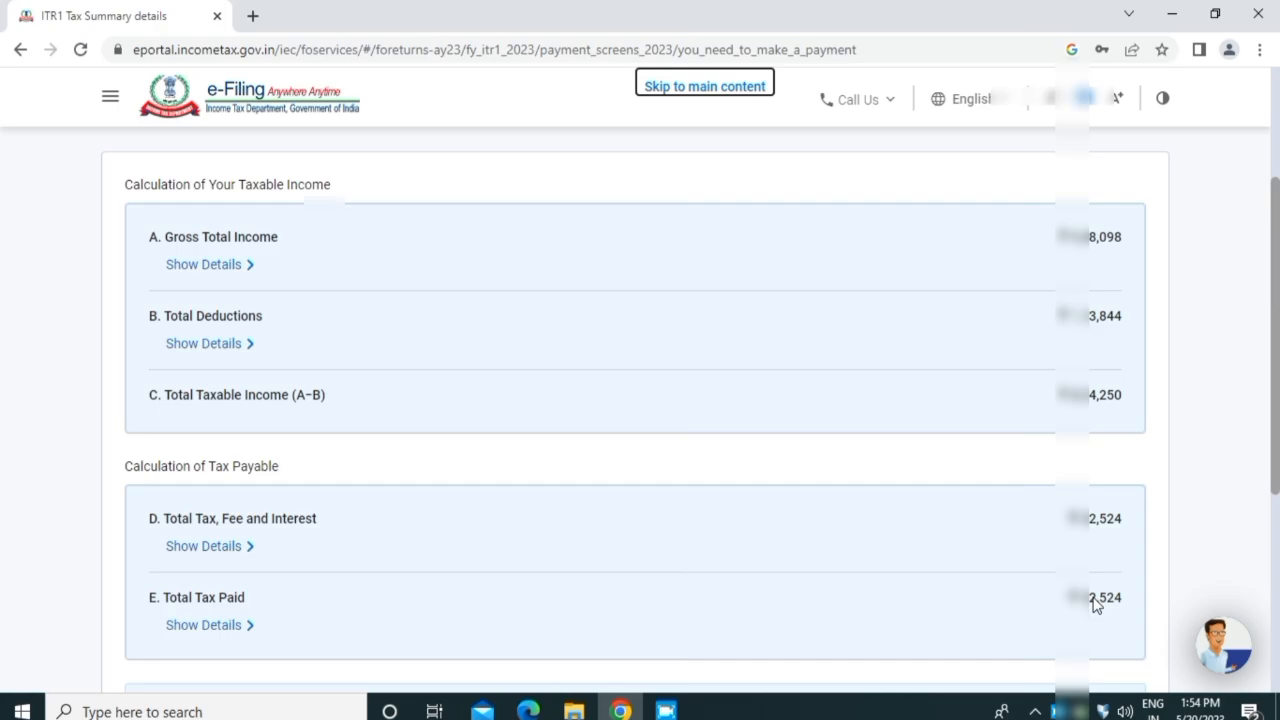
scroll(1095, 605, down, 3)
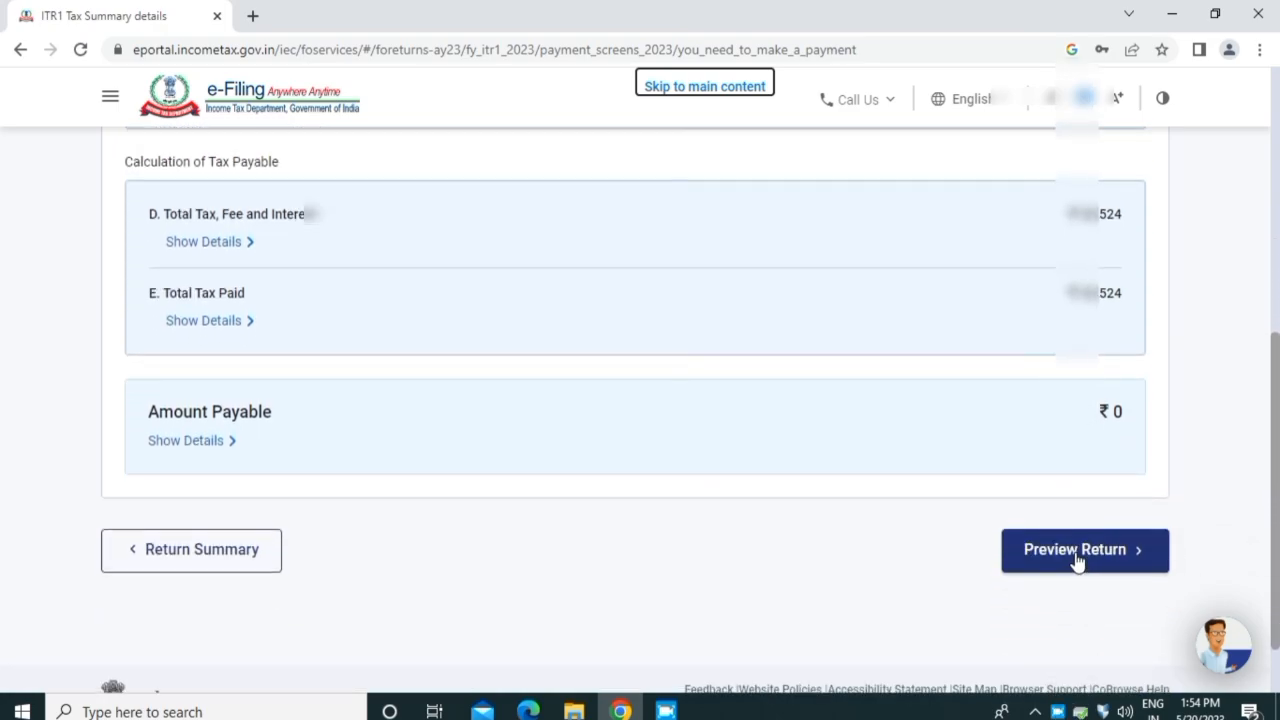
- Accept the verification declaration in capacity Self and proceed to the return preview
click(1077, 560)
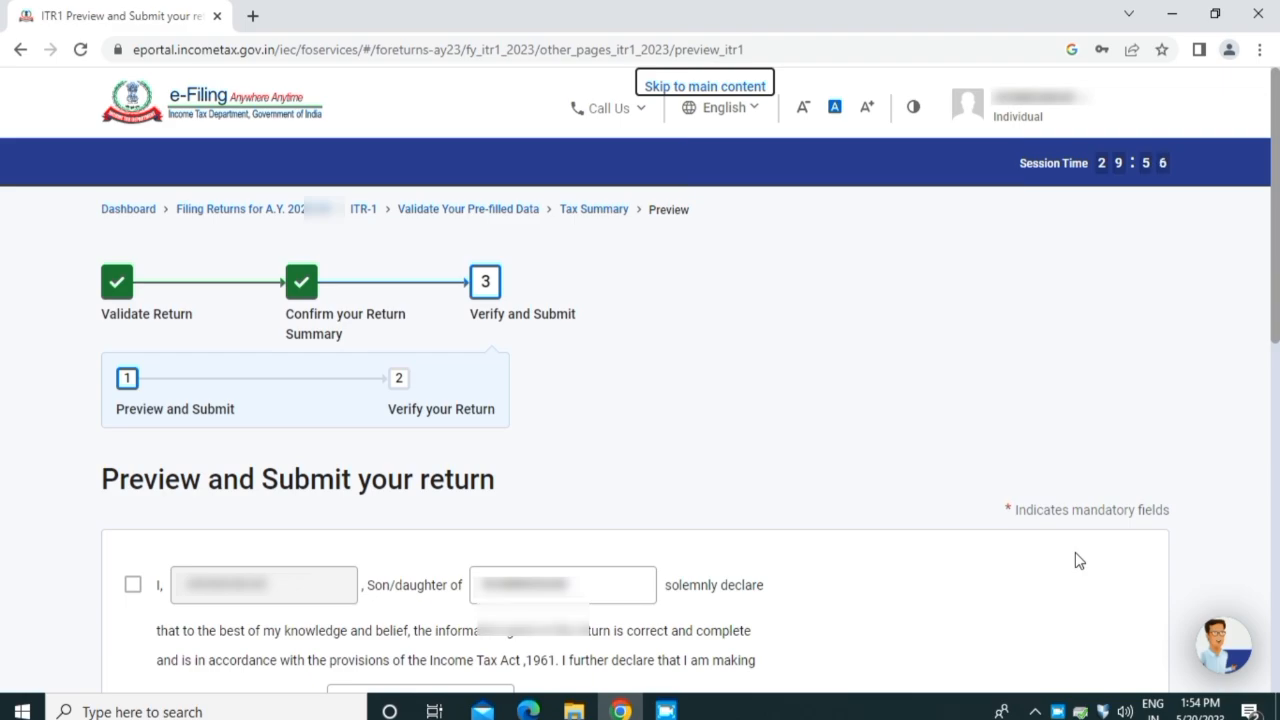
scroll(1075, 560, down, 2)
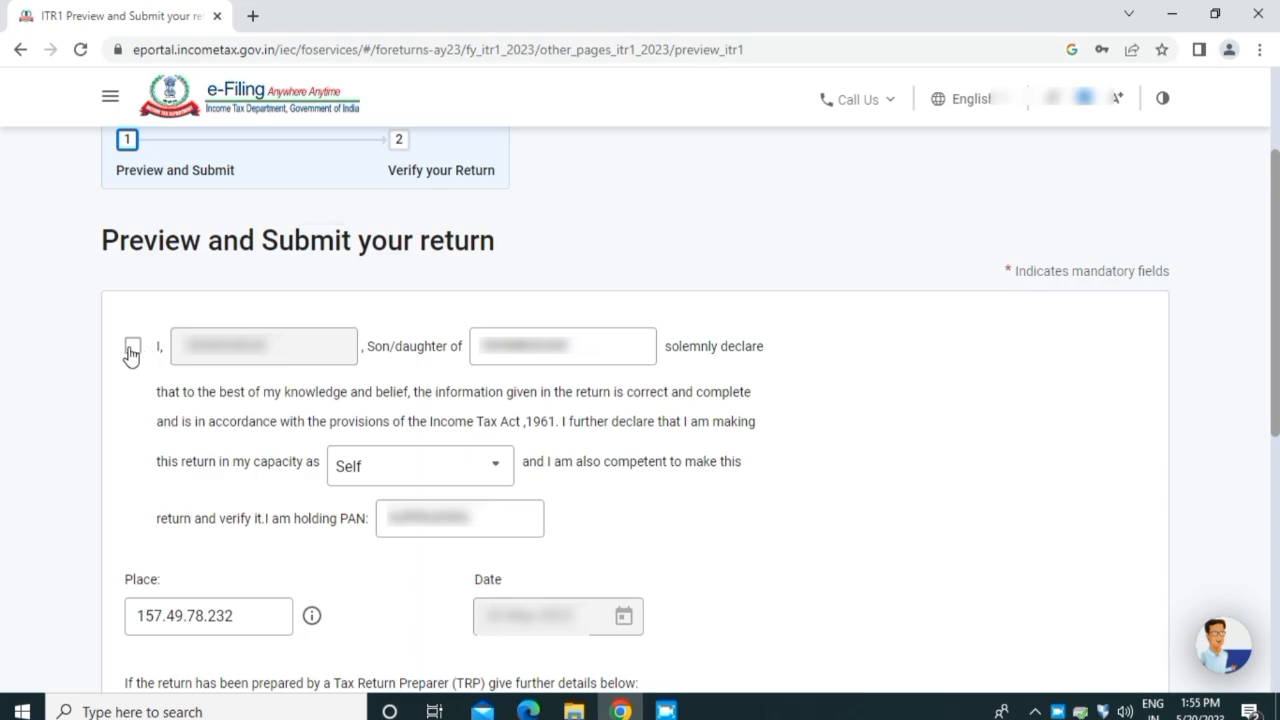
click(131, 350)
scroll(390, 630, down, 5)
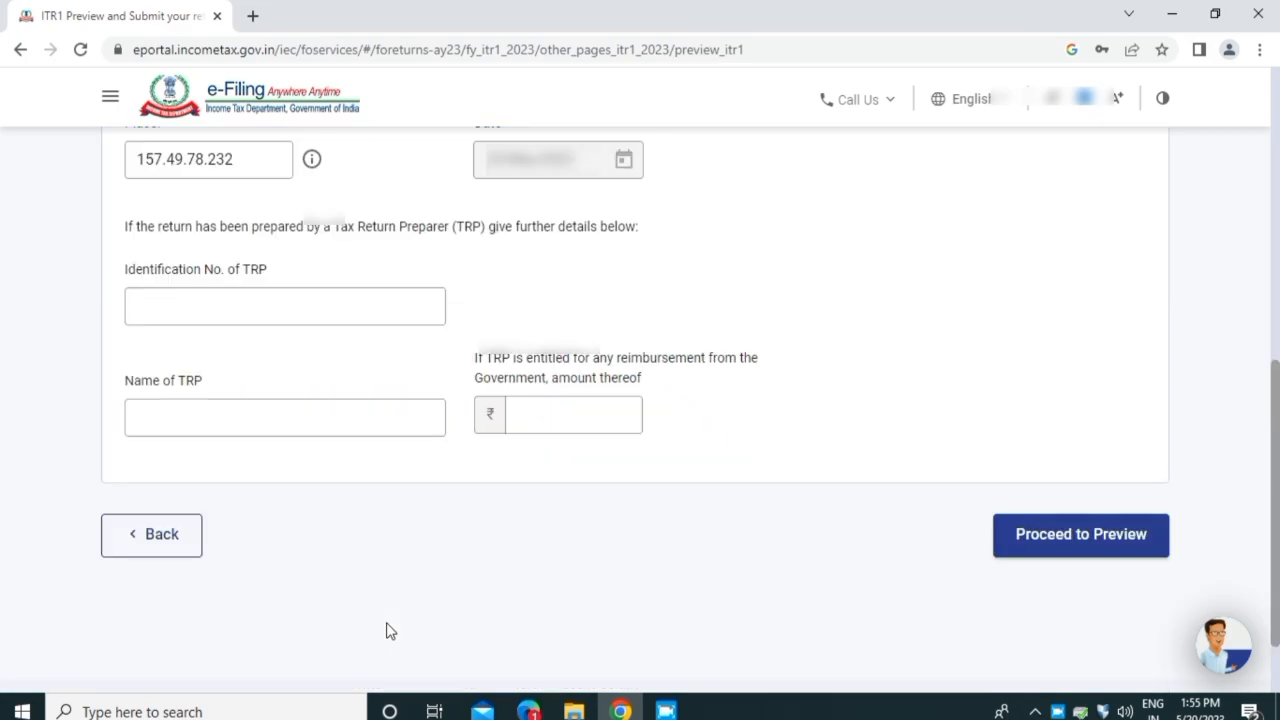
click(1072, 550)
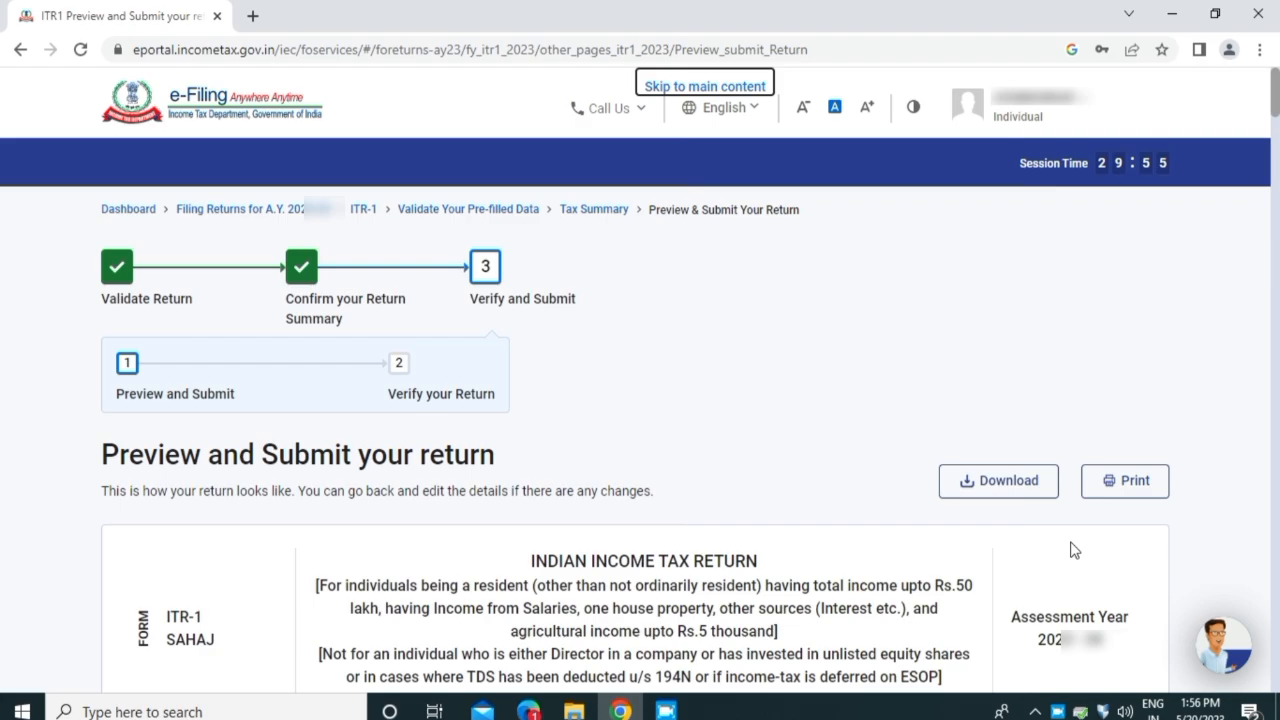
- Scroll through the ITR-1 SAHAJ preview and submit it for validation
scroll(1072, 550, down, 1)
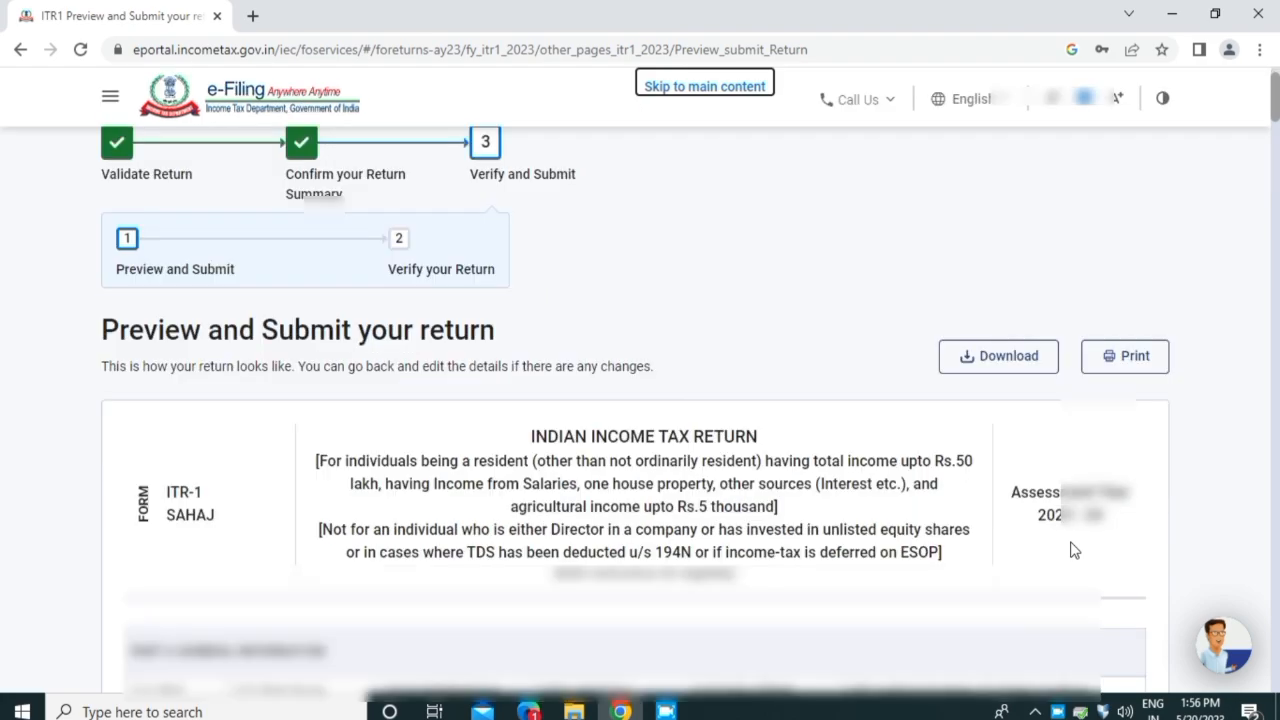
scroll(1072, 550, down, 1)
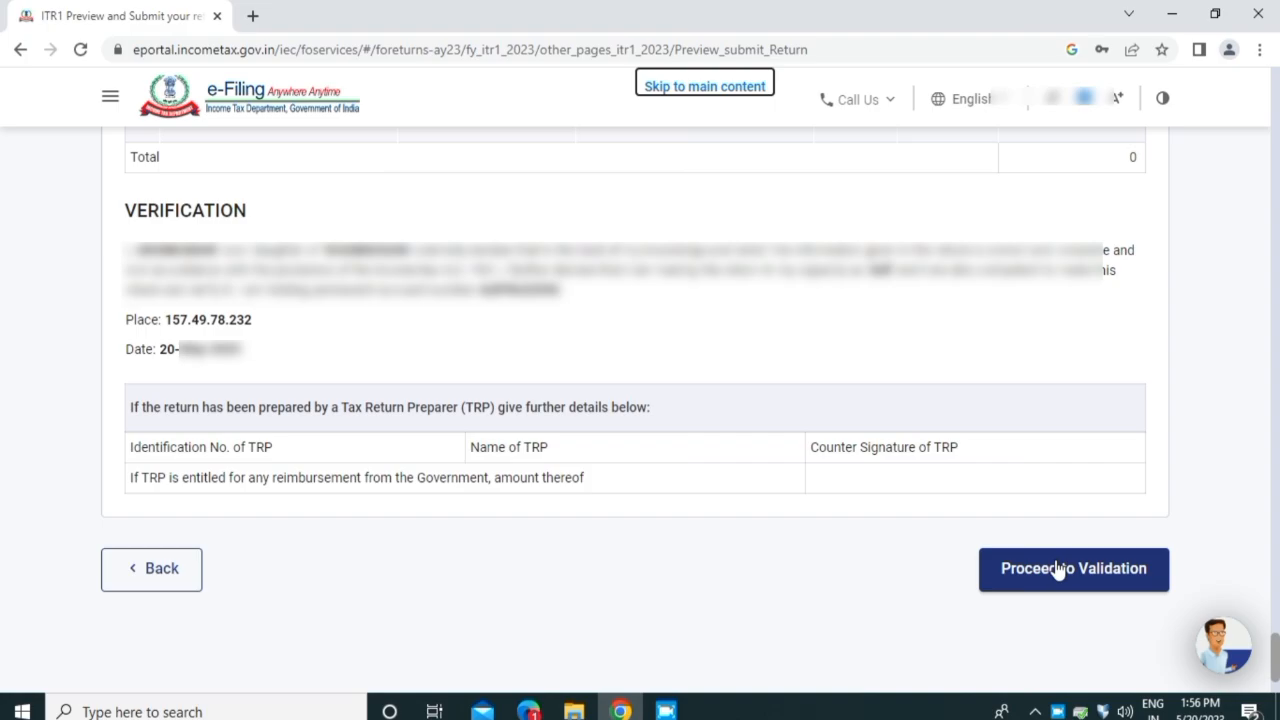
click(1058, 570)
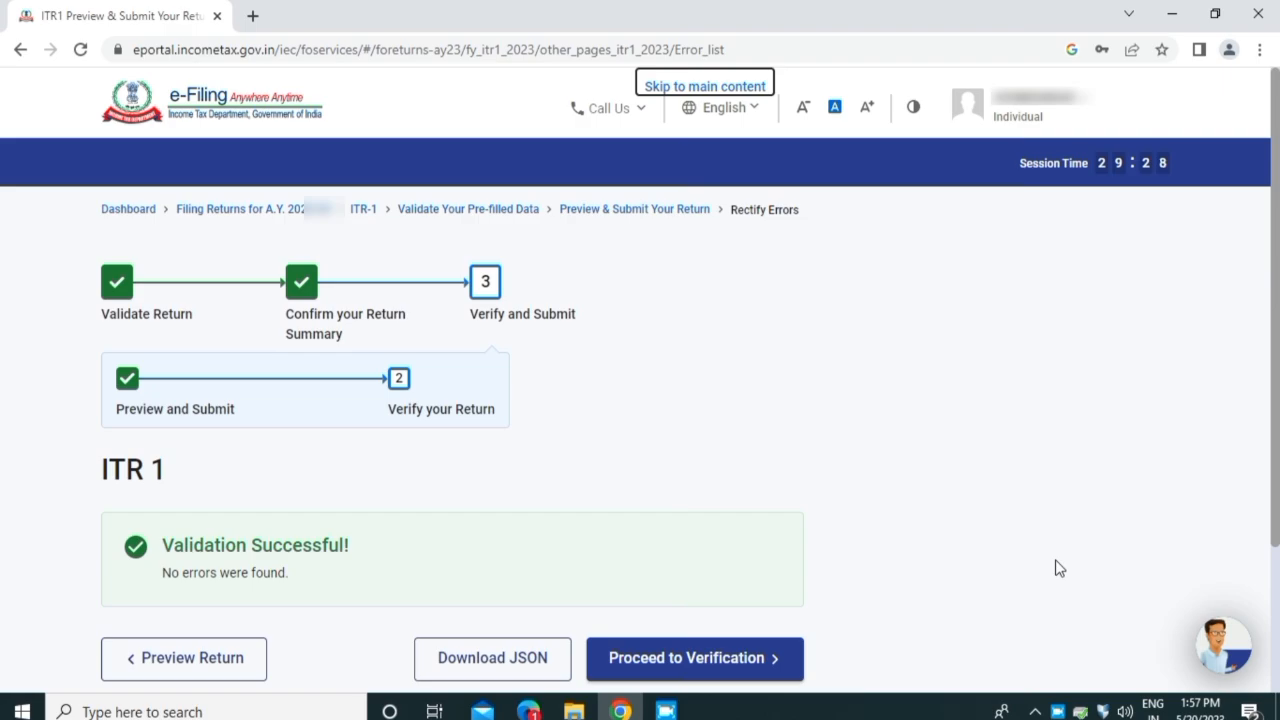
- Proceed to verification and continue with the eVerify Now option
click(679, 673)
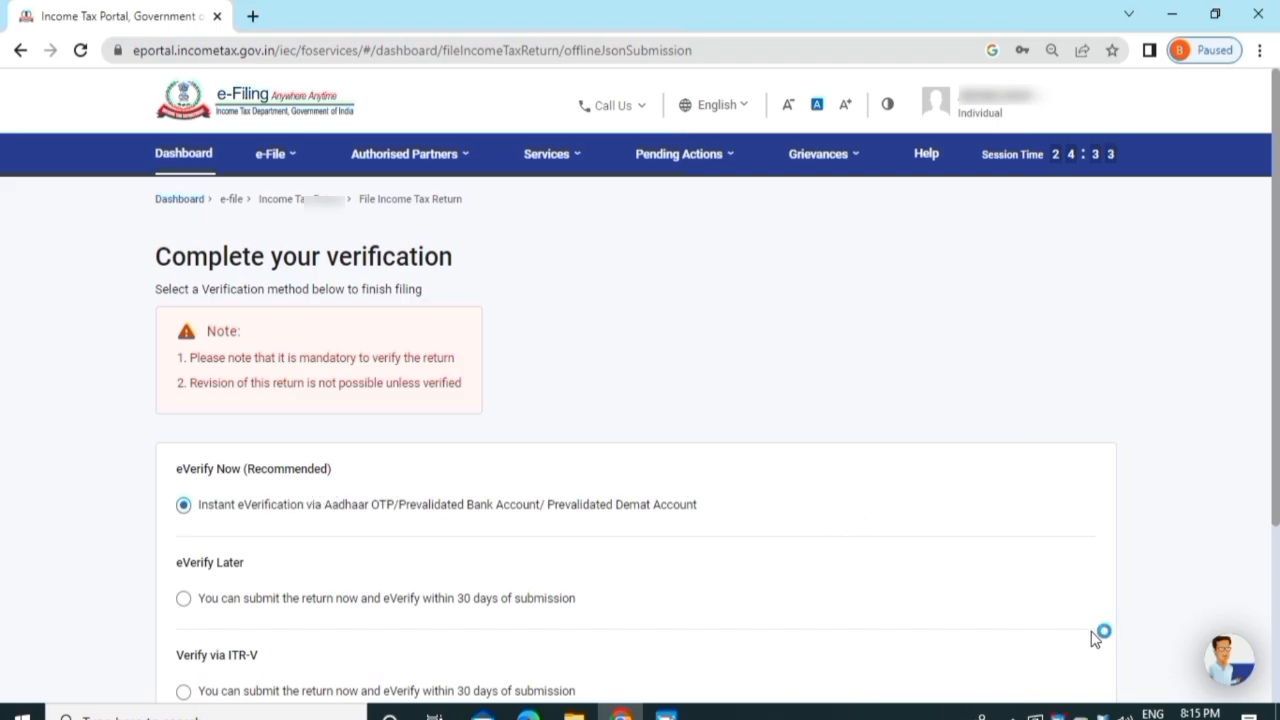
scroll(1278, 657, down, 3)
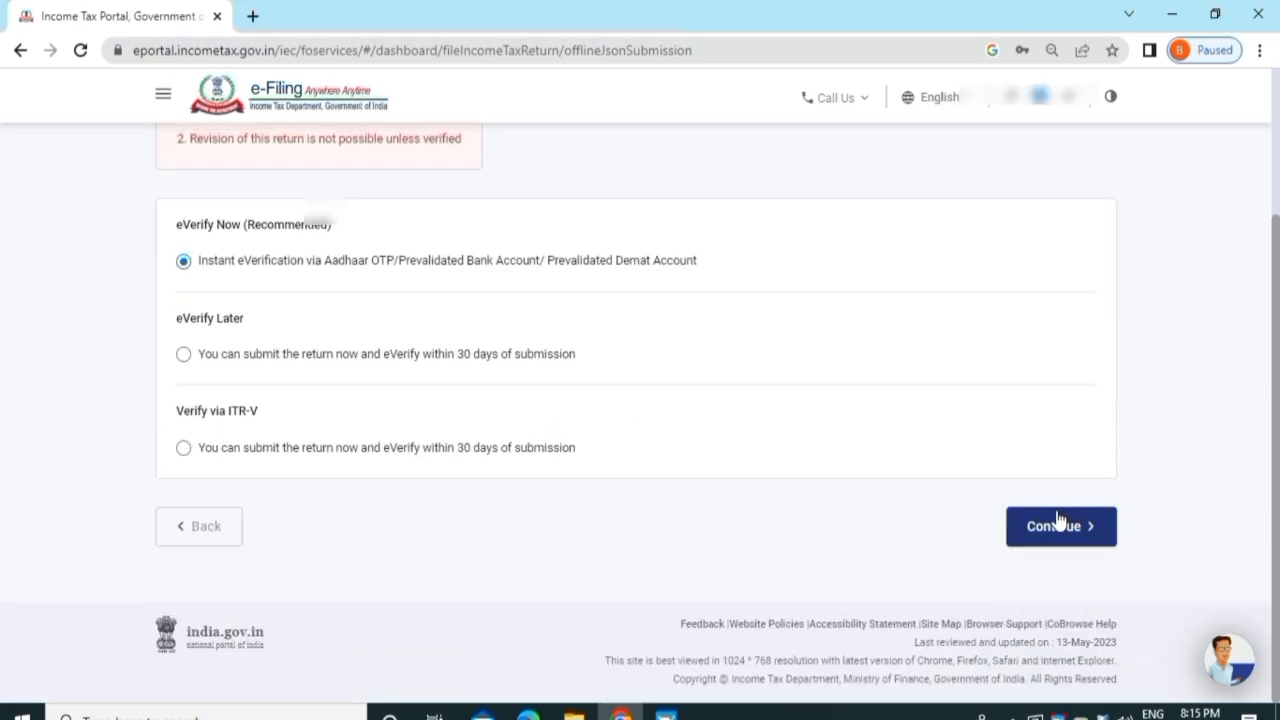
click(1060, 520)
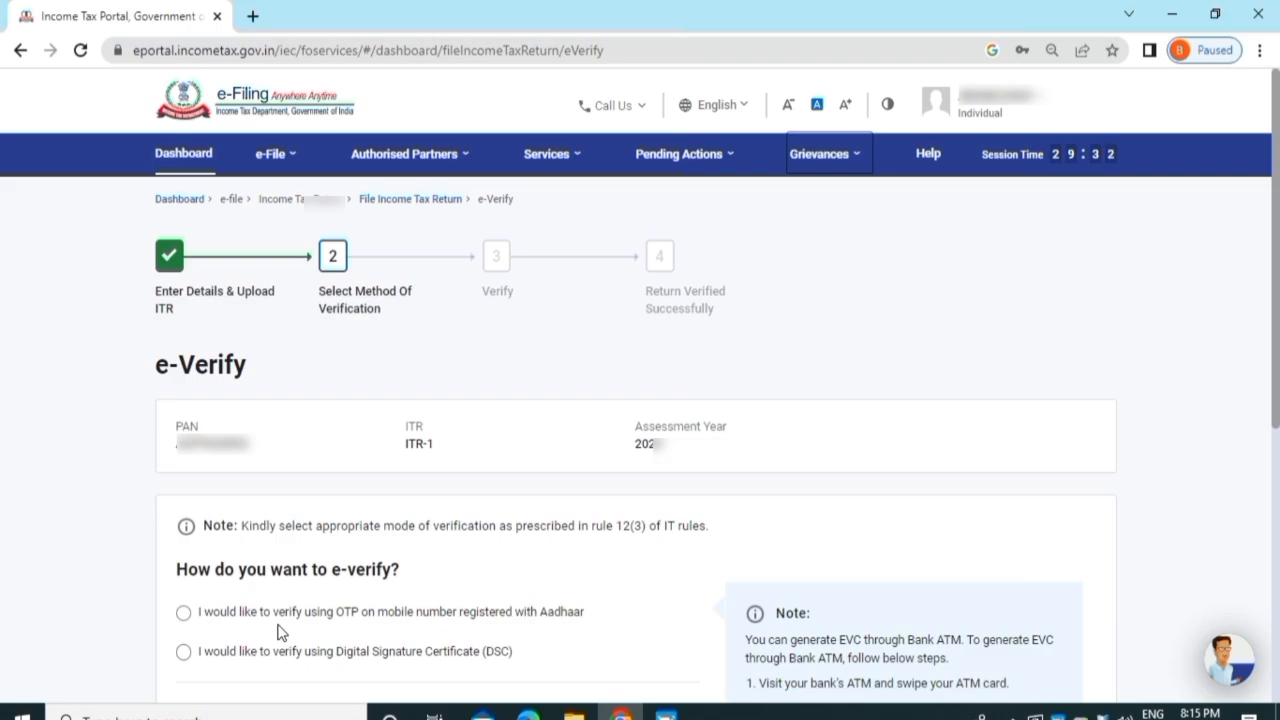
- Choose e-verification by OTP to the Aadhaar-registered mobile number
click(183, 614)
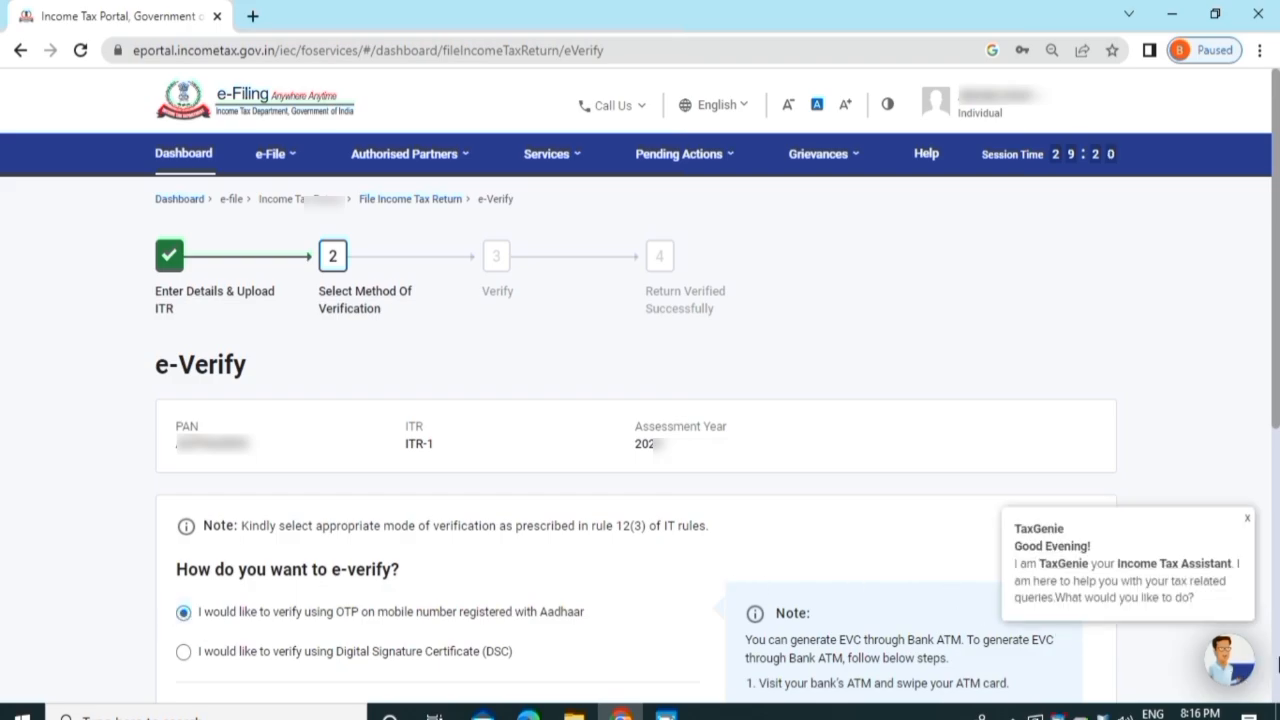
scroll(872, 447, down, 5)
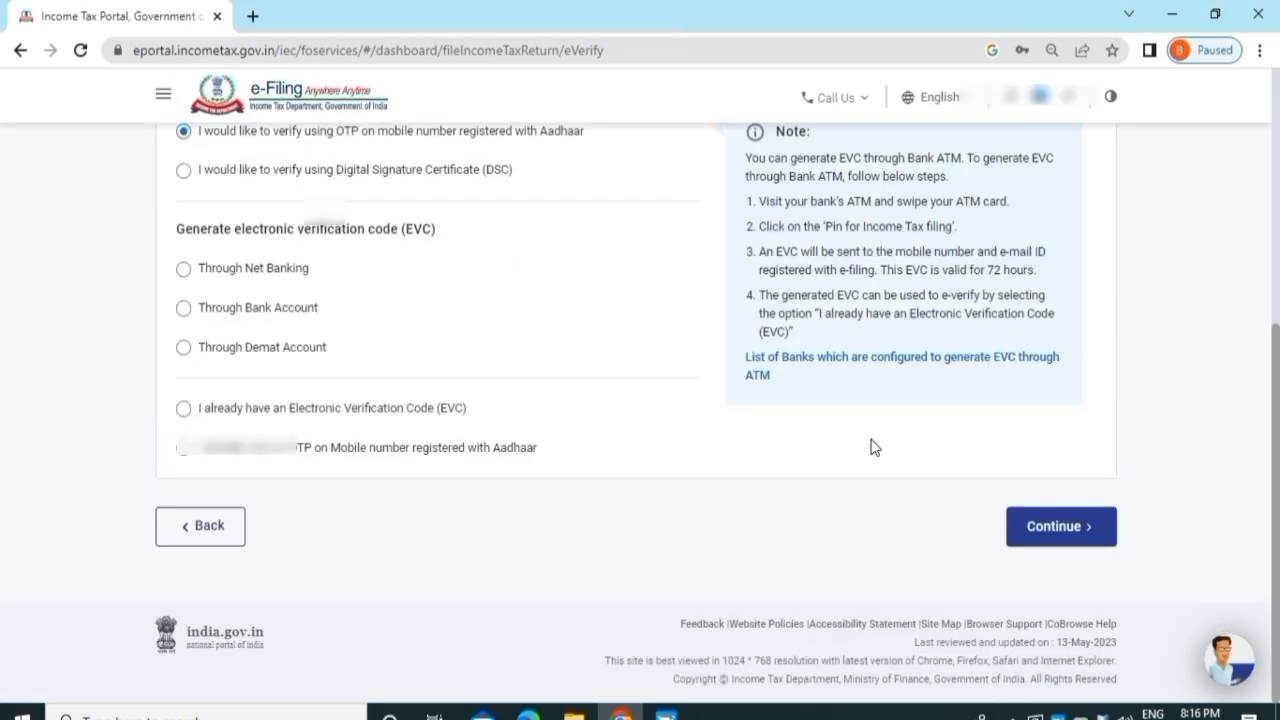
click(1030, 538)
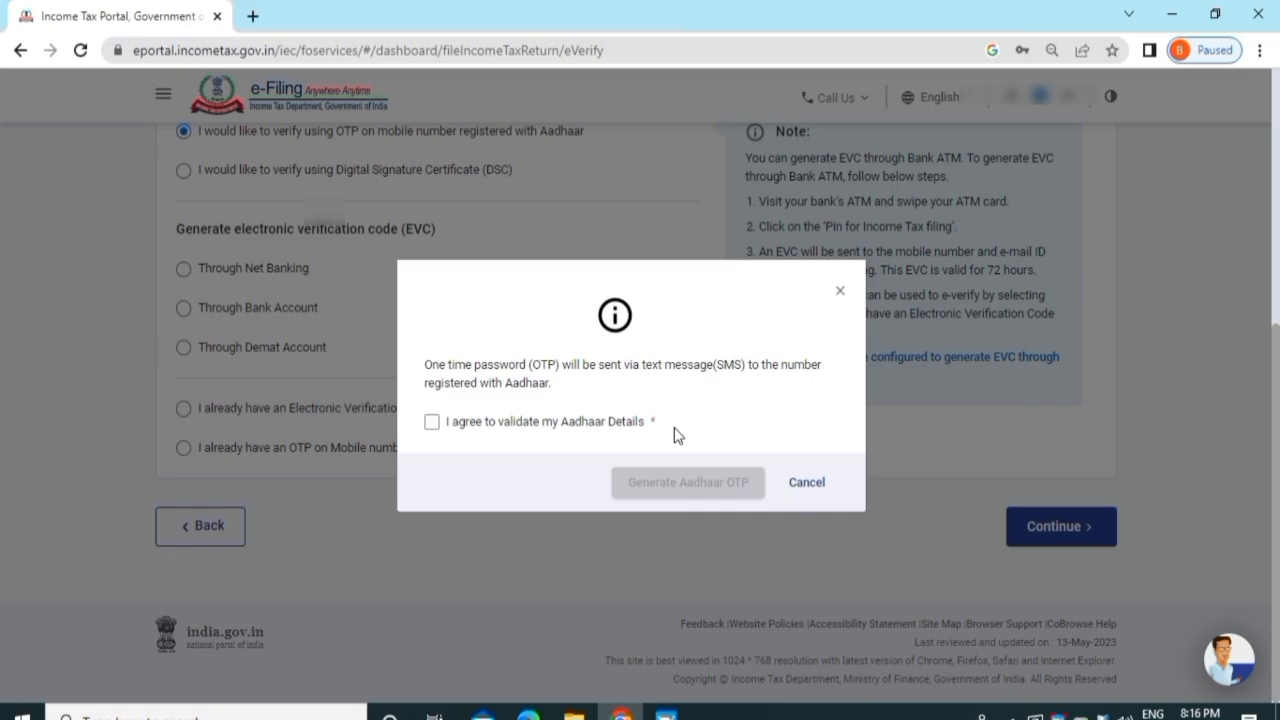
- Consent to Aadhaar validation, generate the OTP, enter the received code and validate it
click(430, 424)
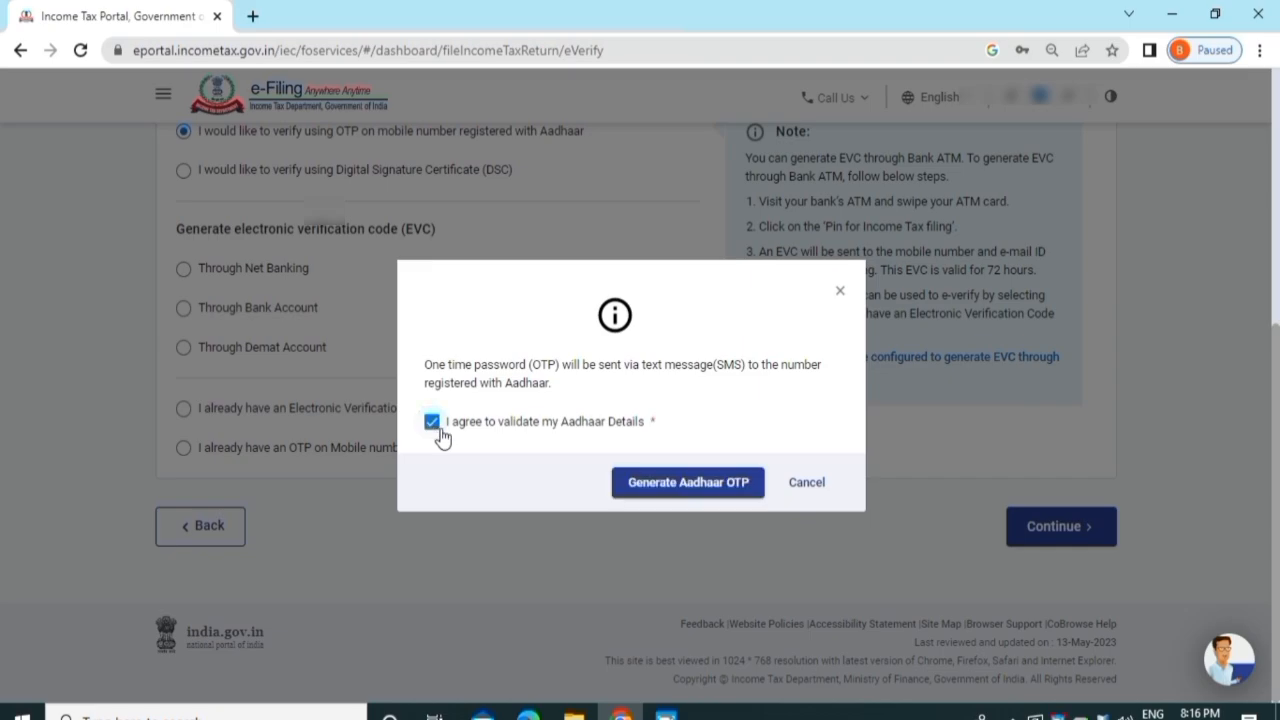
click(688, 483)
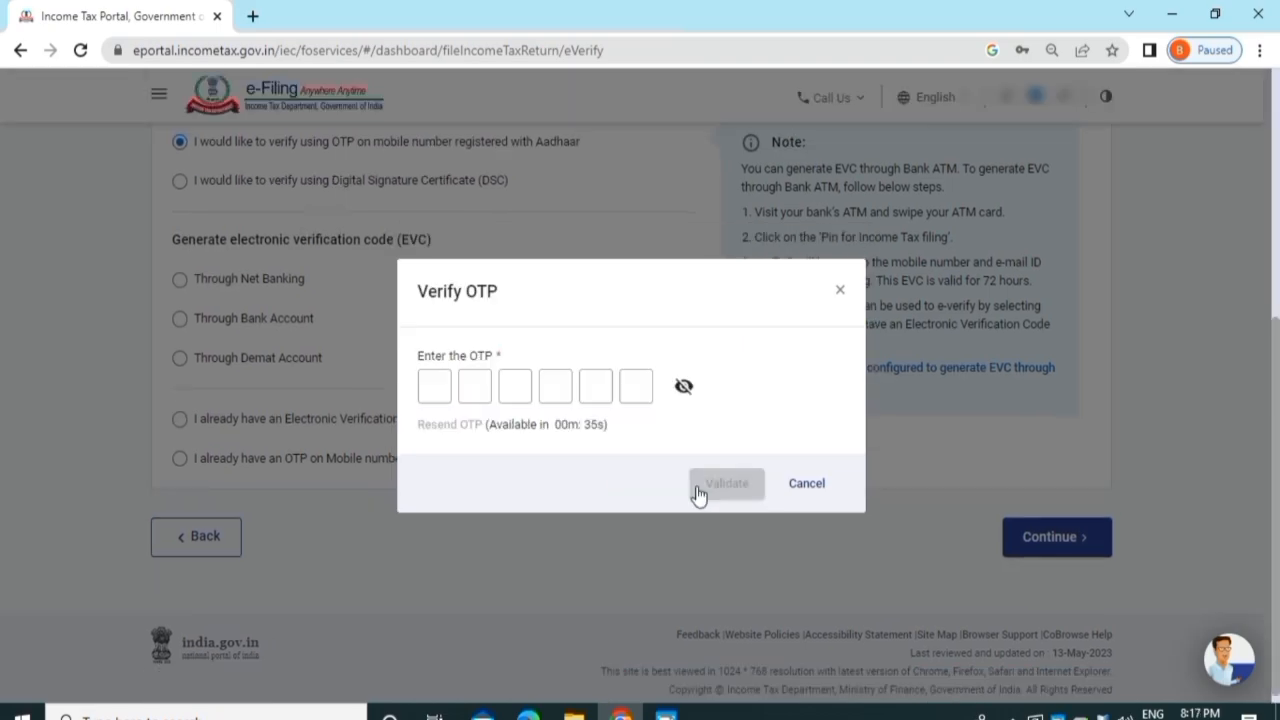
click(434, 386)
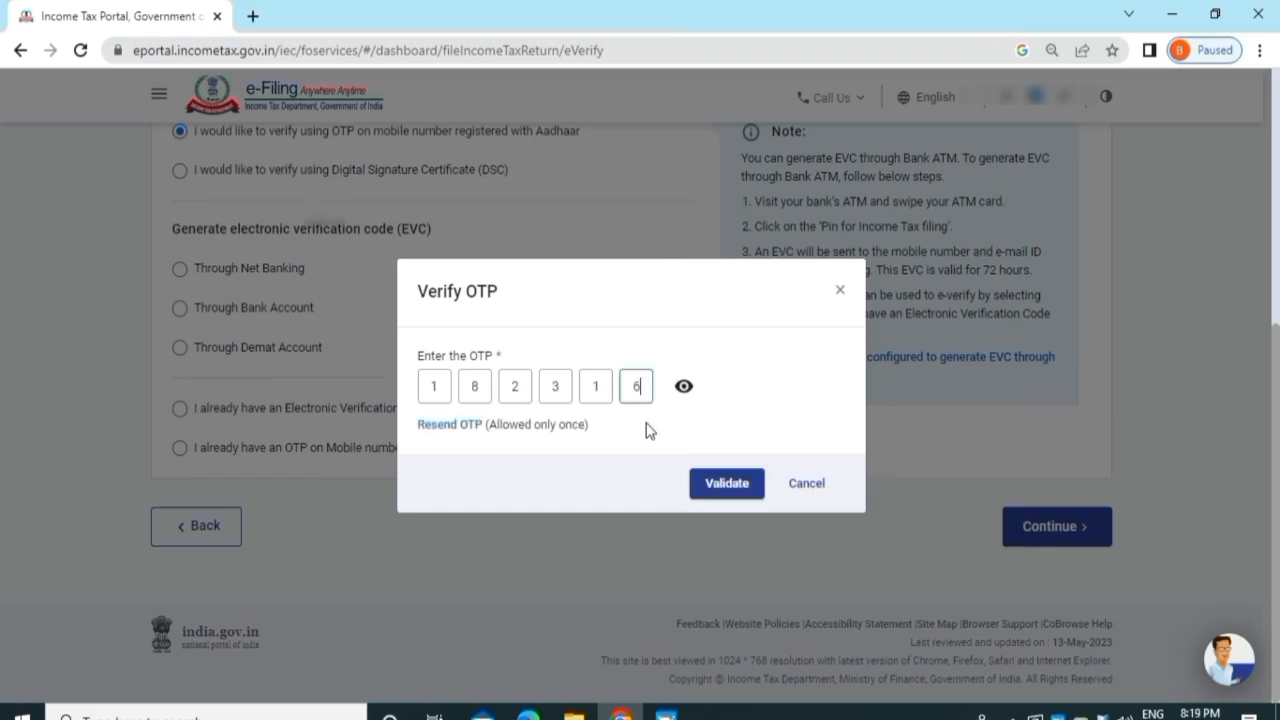
click(727, 484)
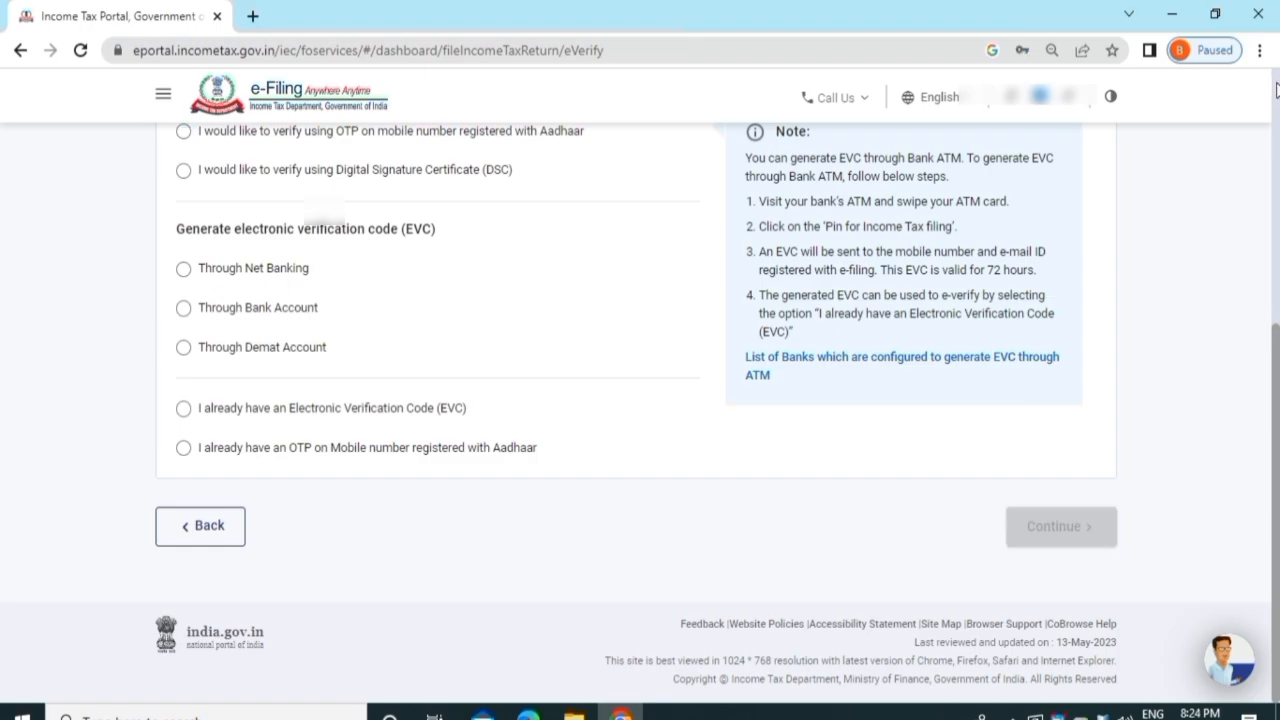
- Go to e-File > Income Tax Returns > View Filed Returns to list the 8 filings
click(1276, 88)
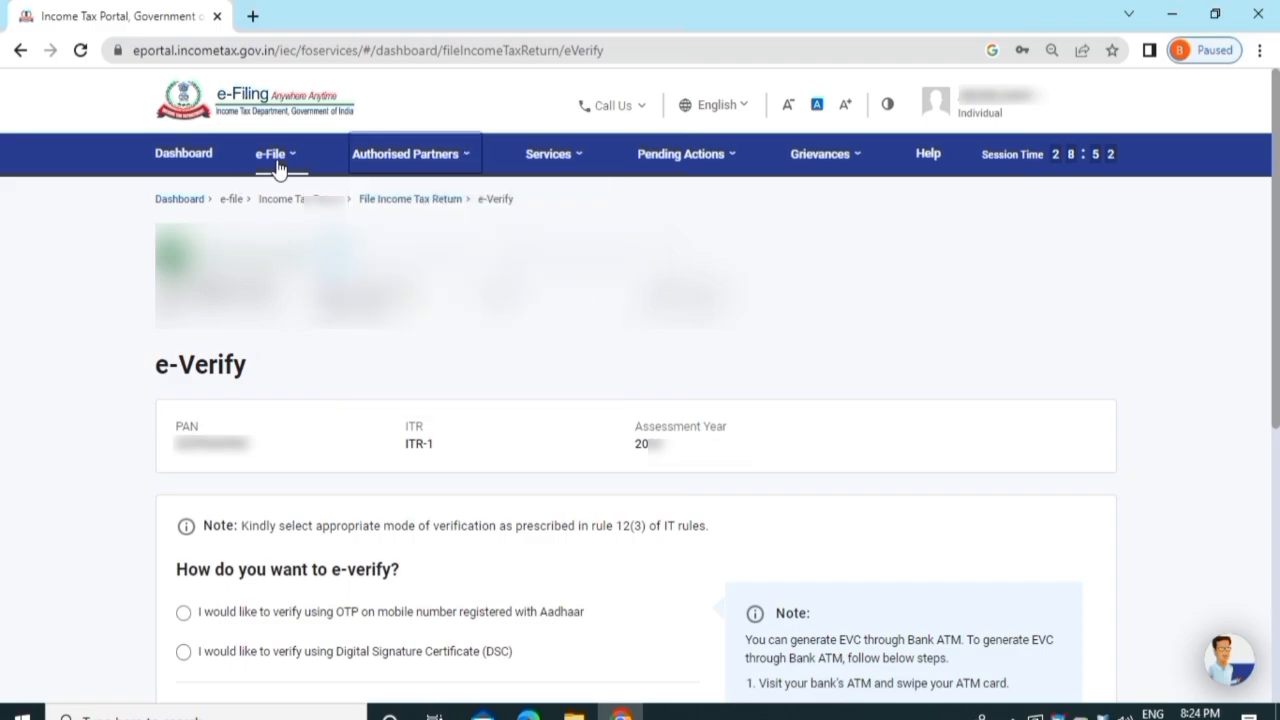
mouse_move(285, 166)
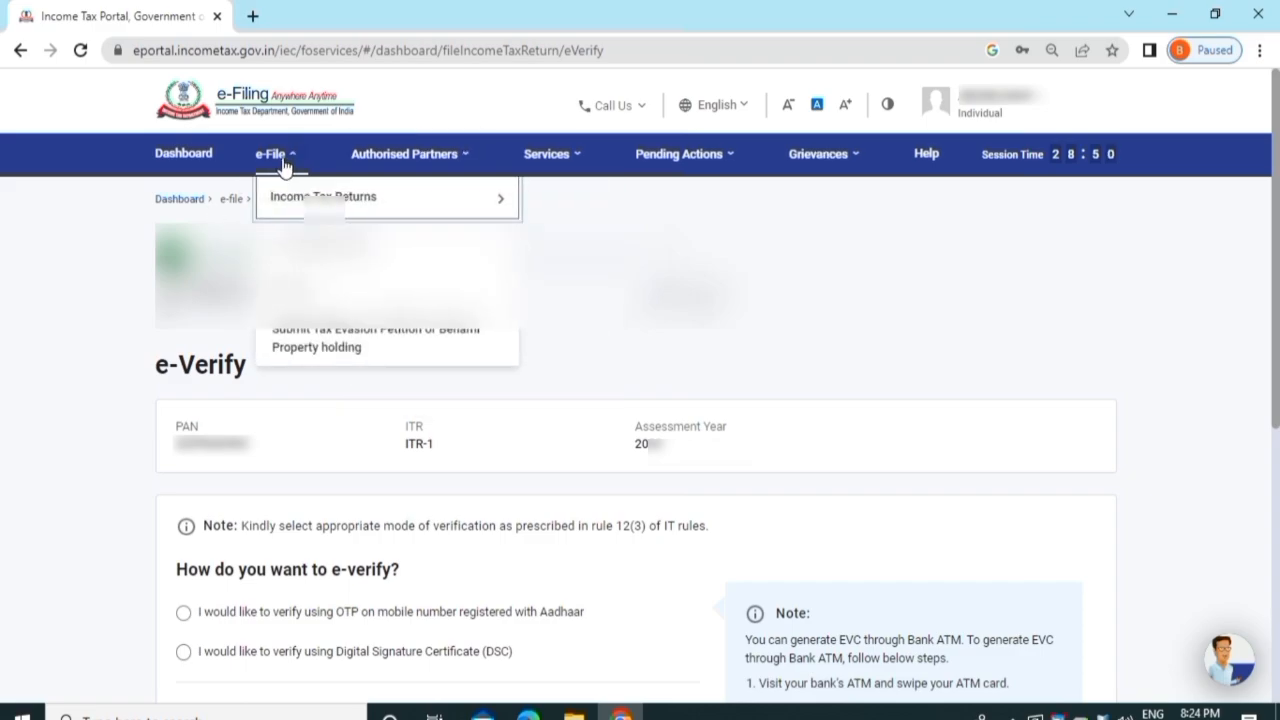
mouse_move(294, 204)
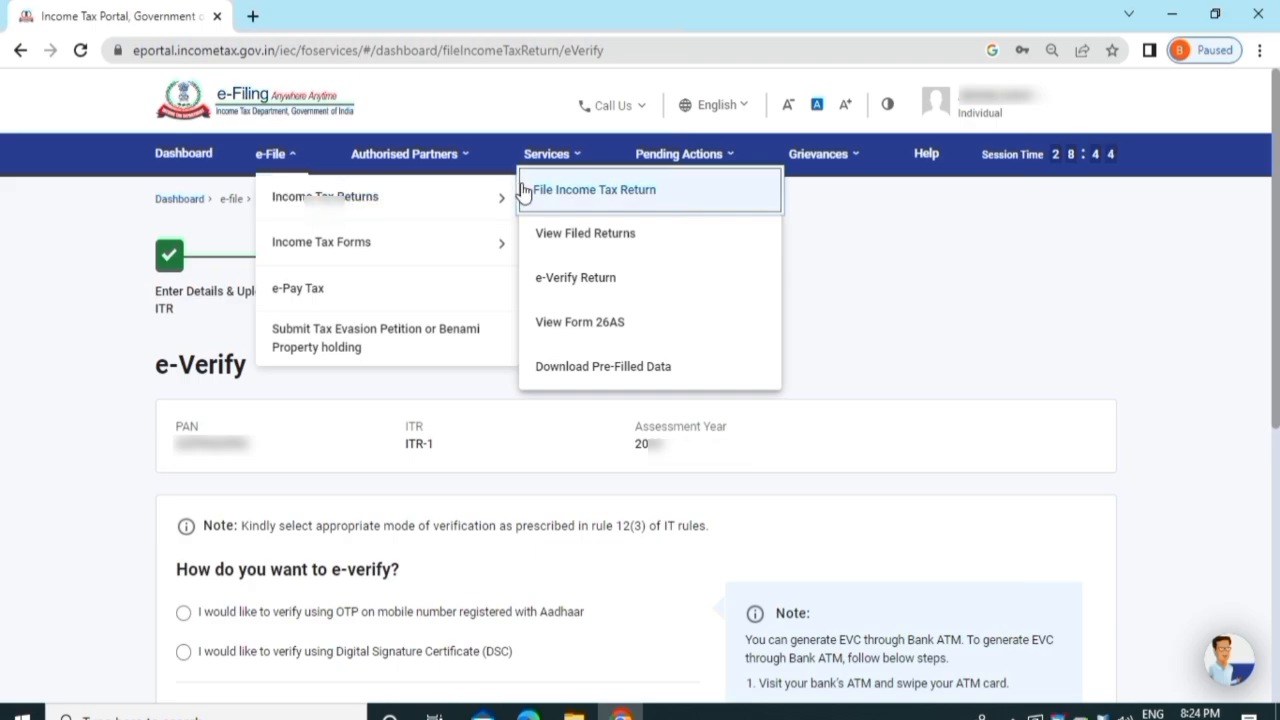
click(586, 236)
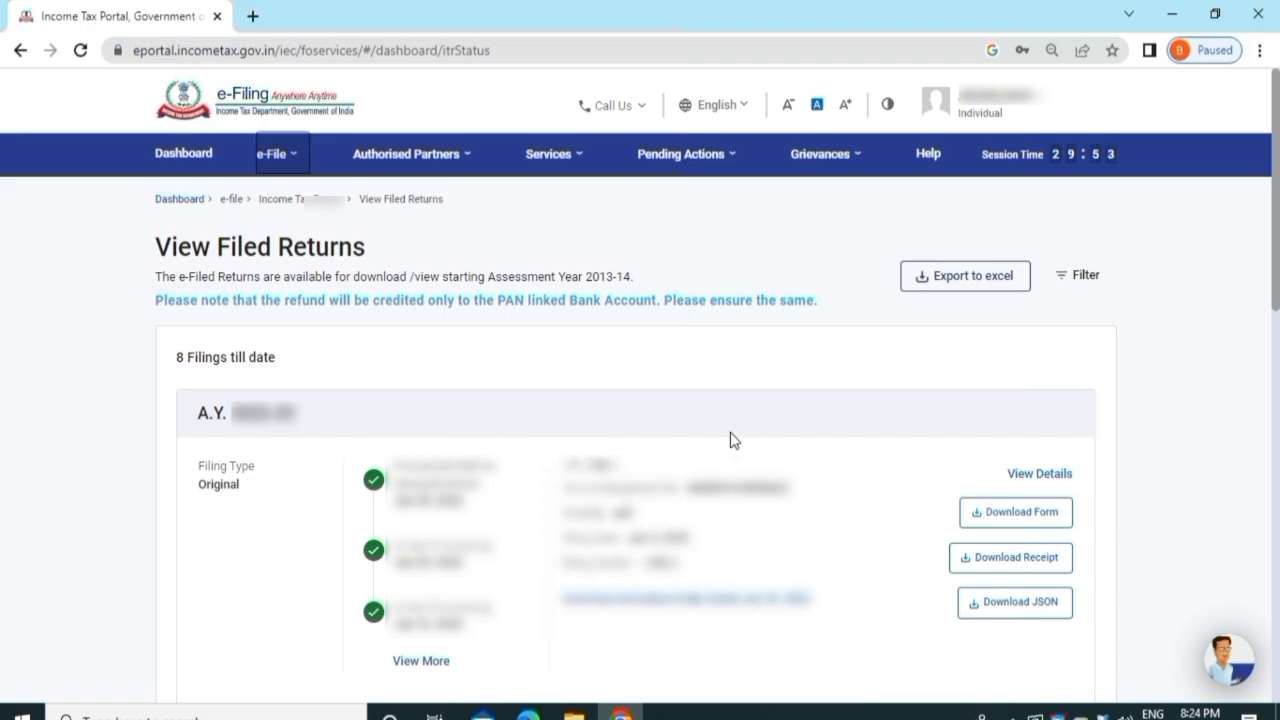
- Download the latest filing's acknowledgement receipt and open the ACK PDF in a browser tab
click(1024, 569)
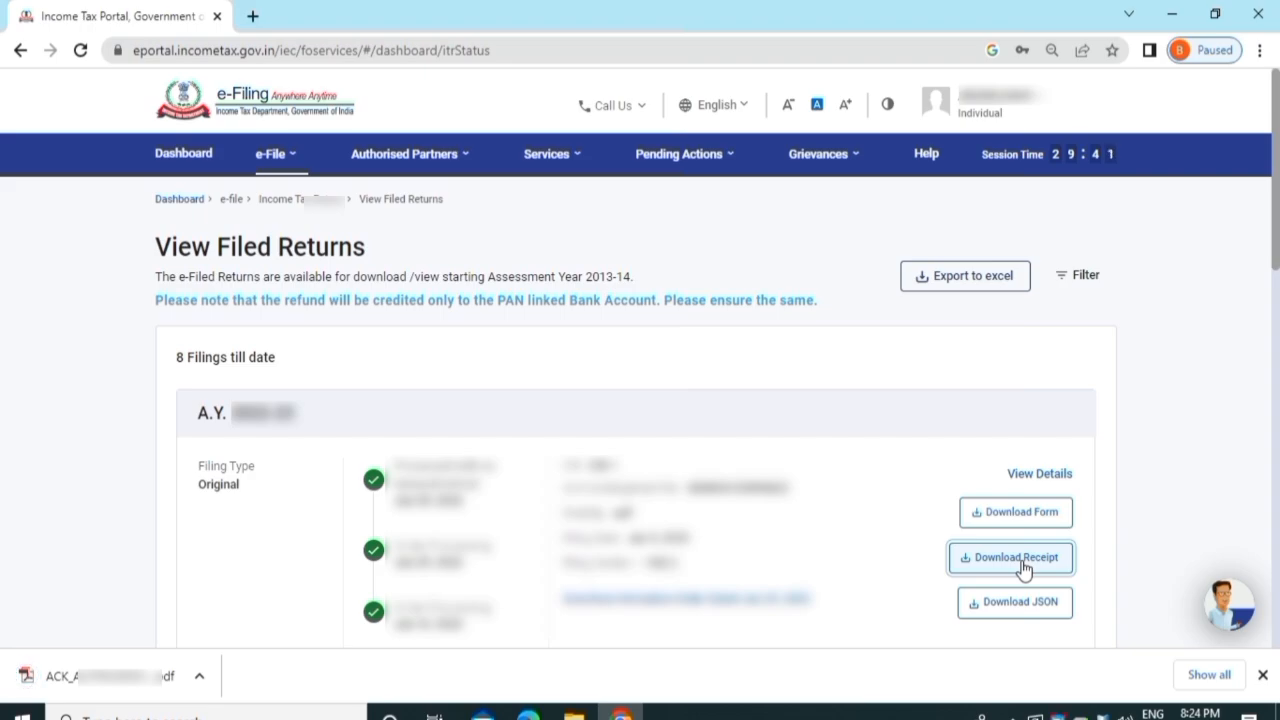
click(117, 686)
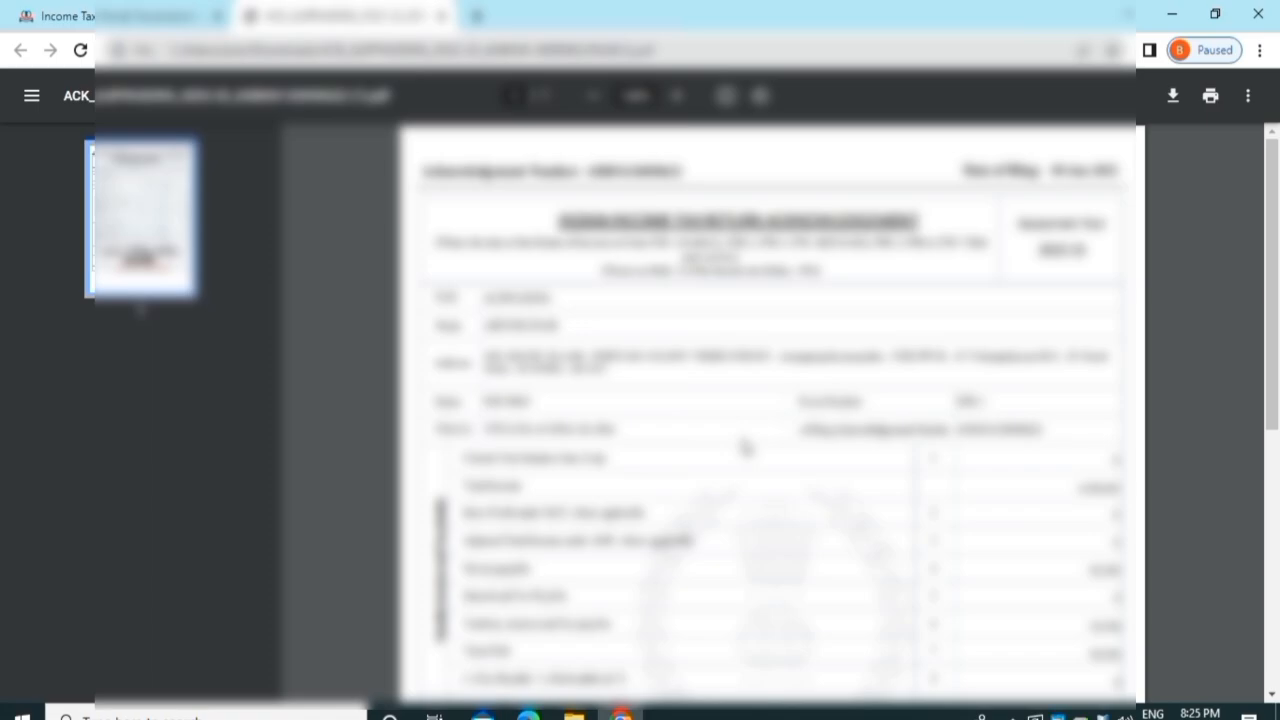